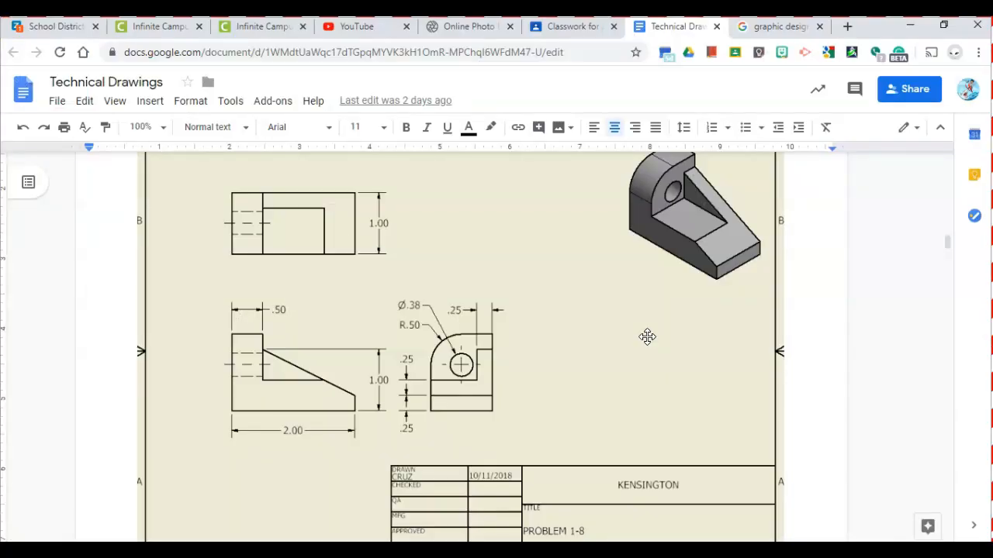
In Inventor, undo the diagonal line and sketch a vertical line about 0.65 in from the left edge, continuing with a slant to the right edge
key(alt+Tab)
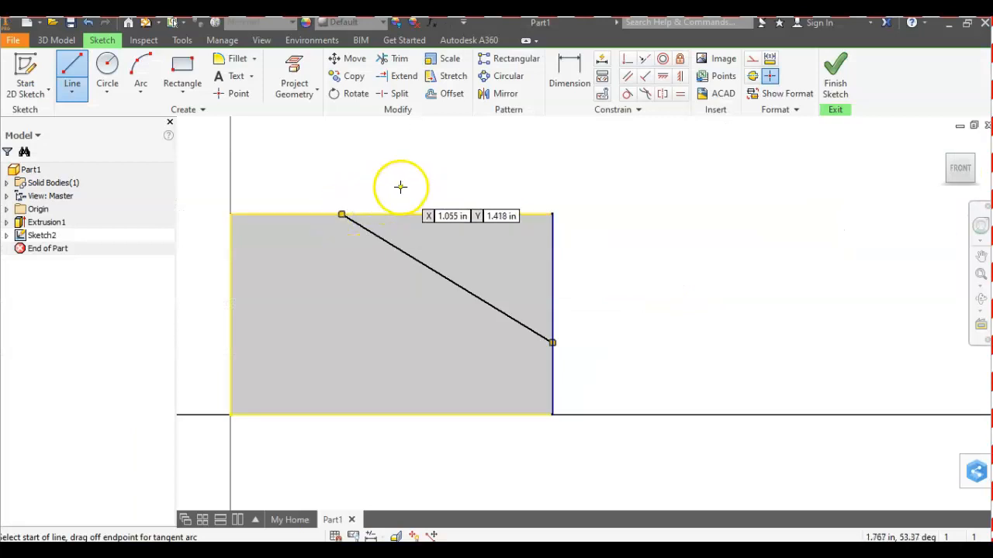
key(ctrl+z)
click(61, 62)
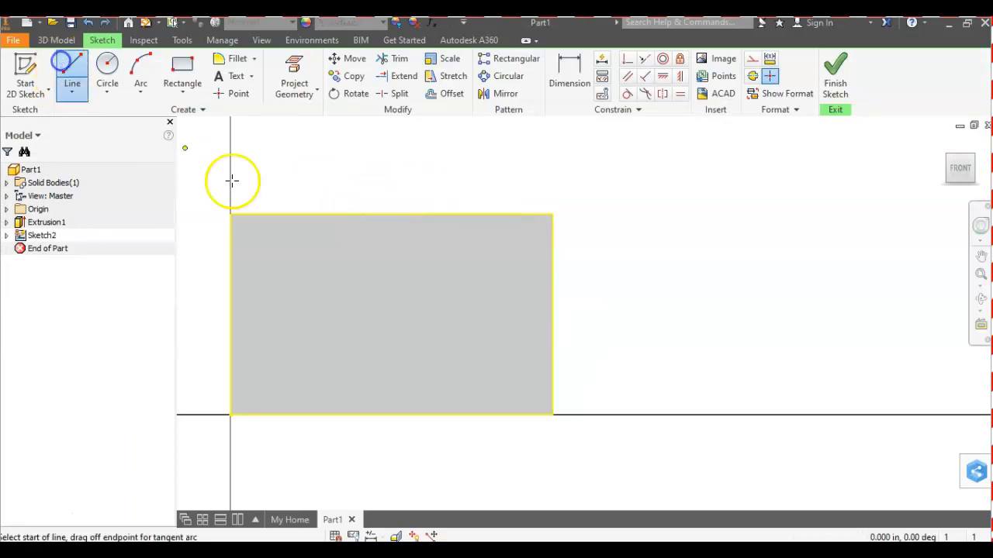
click(334, 214)
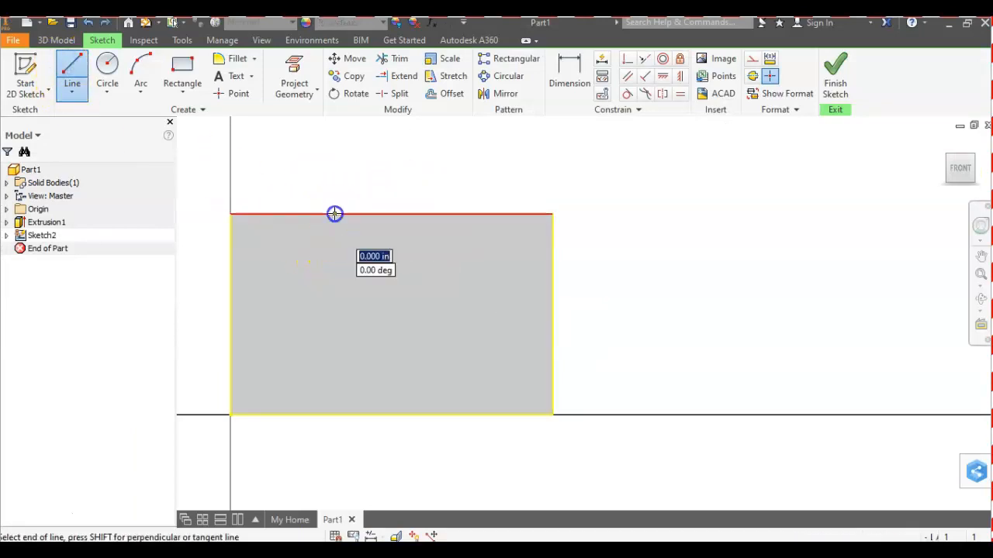
click(334, 261)
click(552, 362)
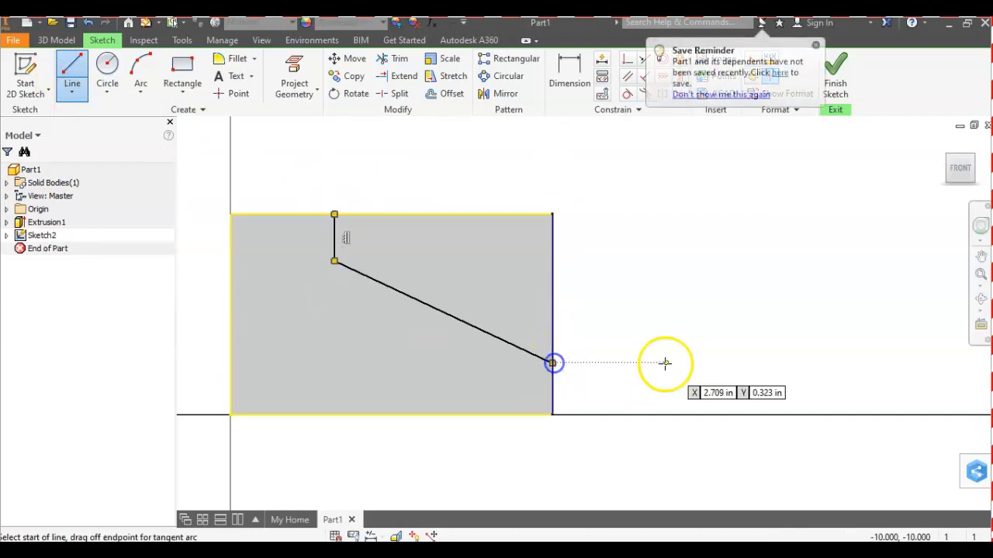
Dimension the short vertical line 0.5 in from the front face's left edge
click(580, 73)
click(335, 229)
click(230, 256)
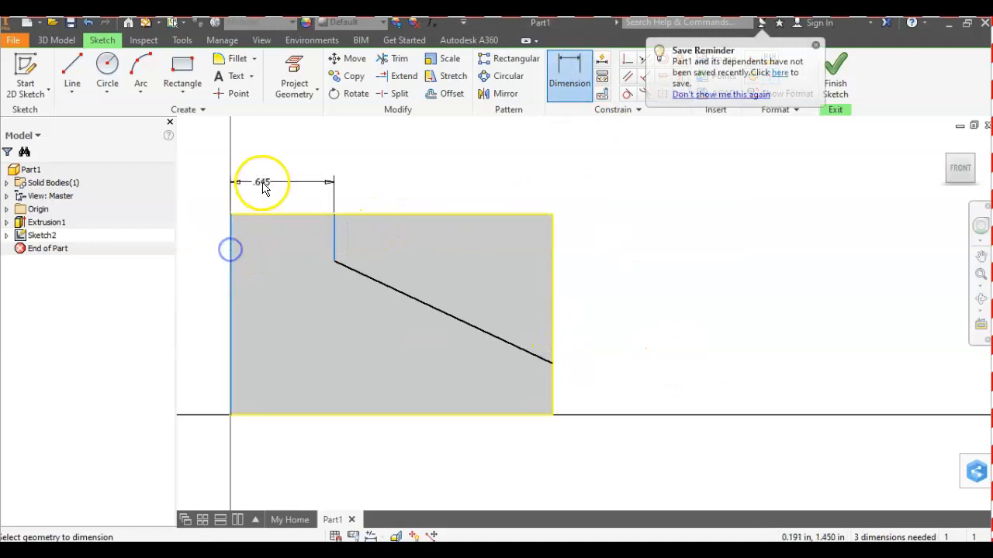
click(266, 180)
text(.500)
key(Return)
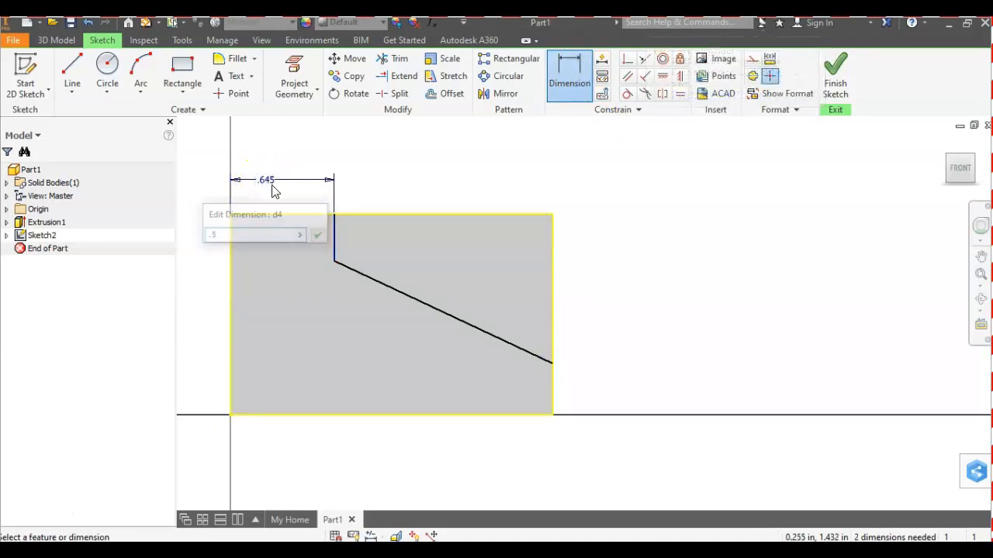
Dimension the slanted line's upper end 1 in above the front face's bottom edge
click(311, 262)
click(549, 417)
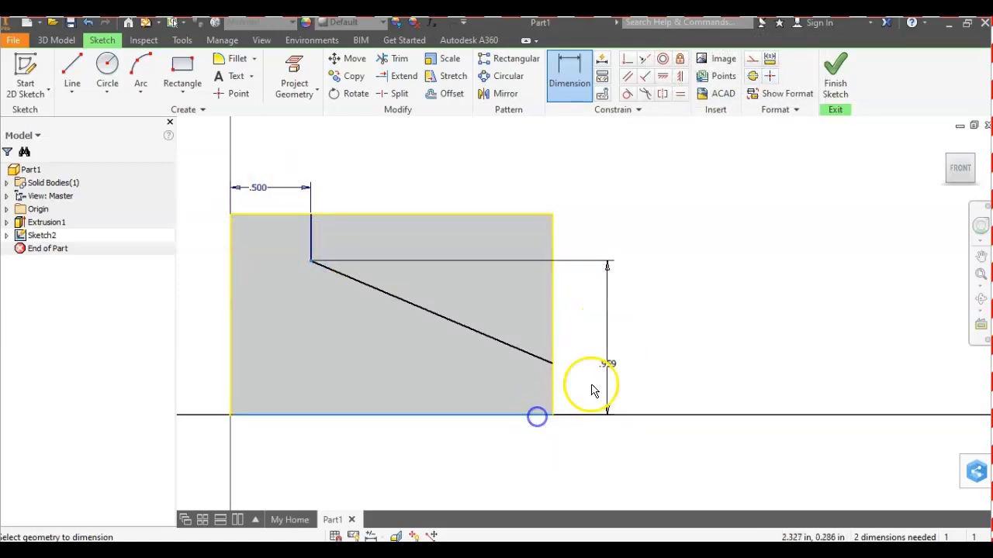
click(618, 347)
text(1)
key(Return)
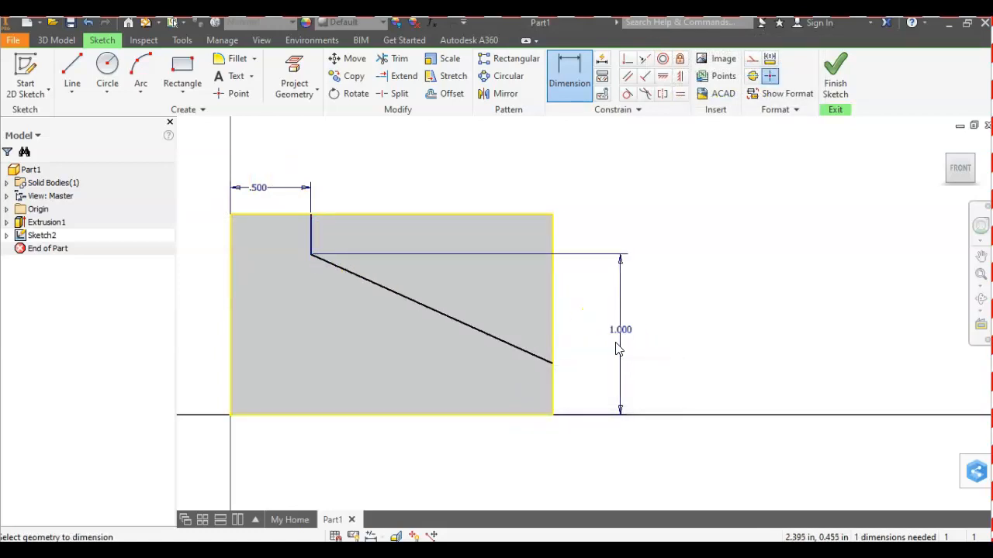
Dimension the slanted line's lower end 0.25 in above the front face's bottom edge
click(555, 368)
click(542, 414)
click(583, 394)
text(.2)
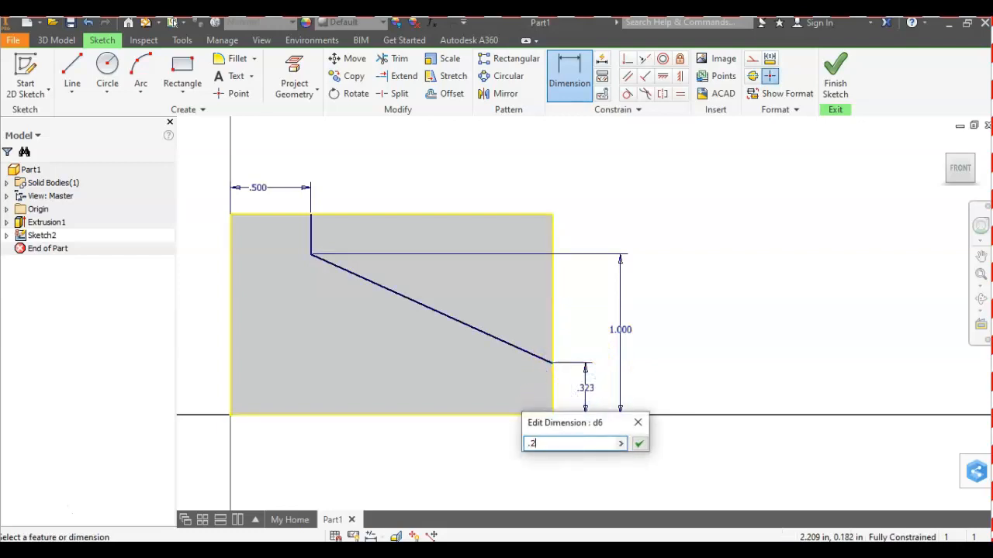
text(5)
key(Return)
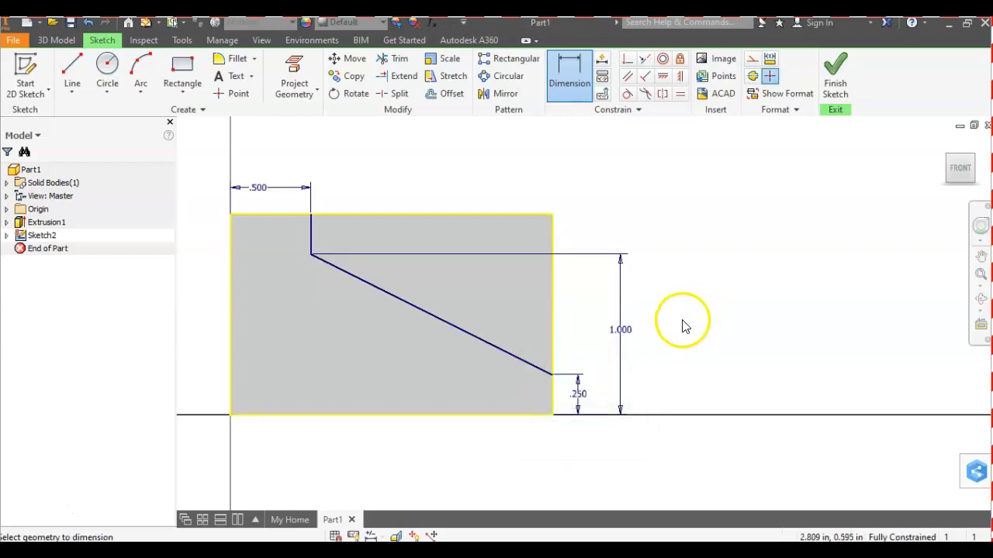
Close the cut profile with lines along the face's top and right edges, and finish the sketch
click(77, 78)
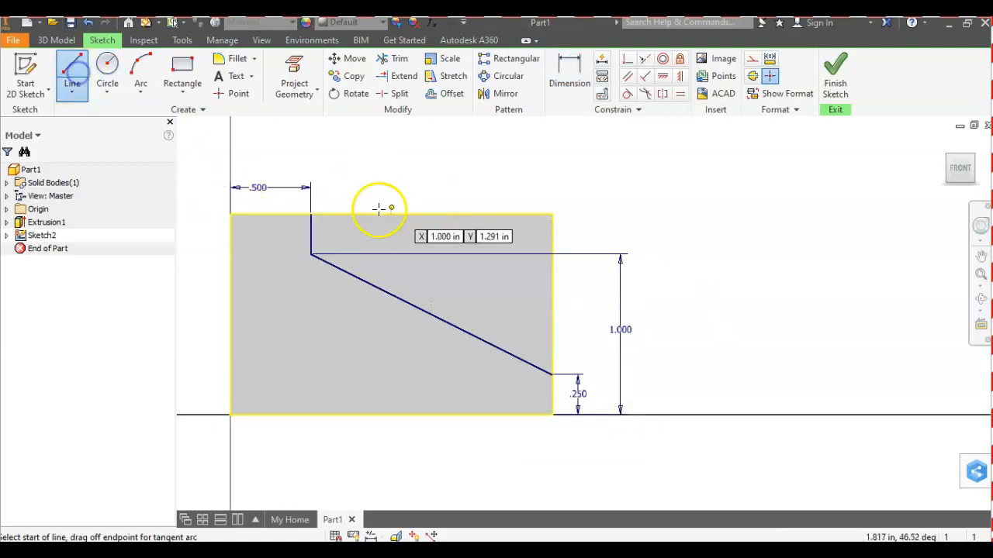
click(312, 213)
click(552, 214)
click(551, 373)
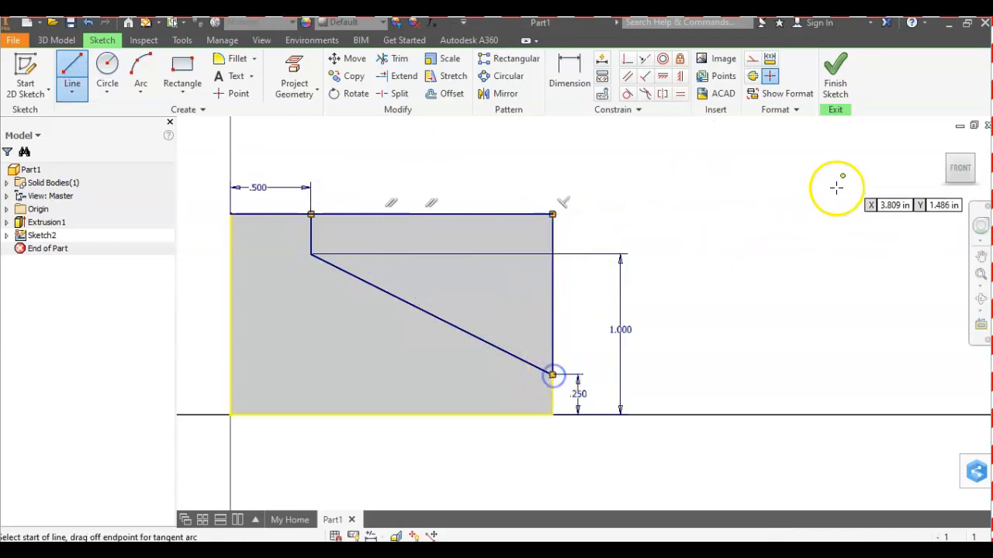
click(835, 85)
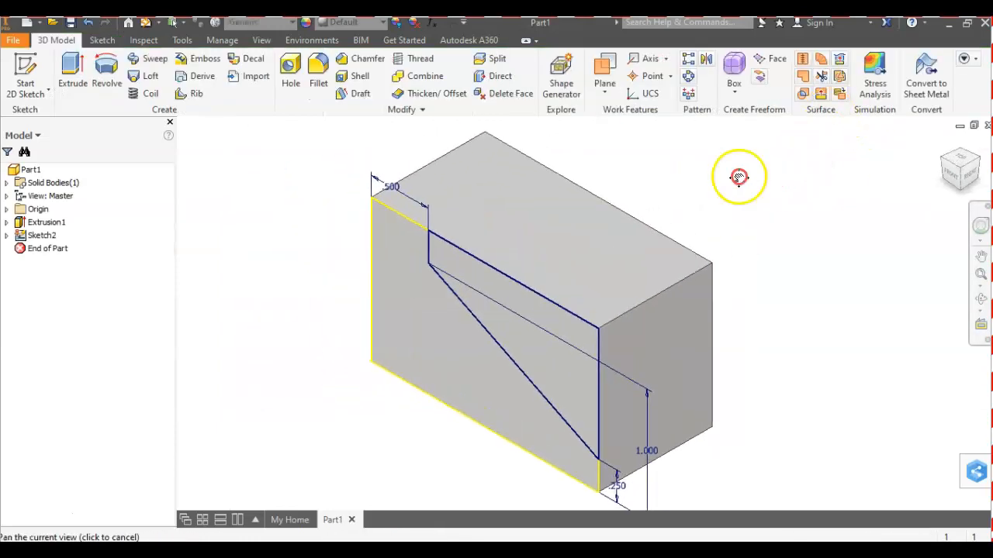
click(72, 75)
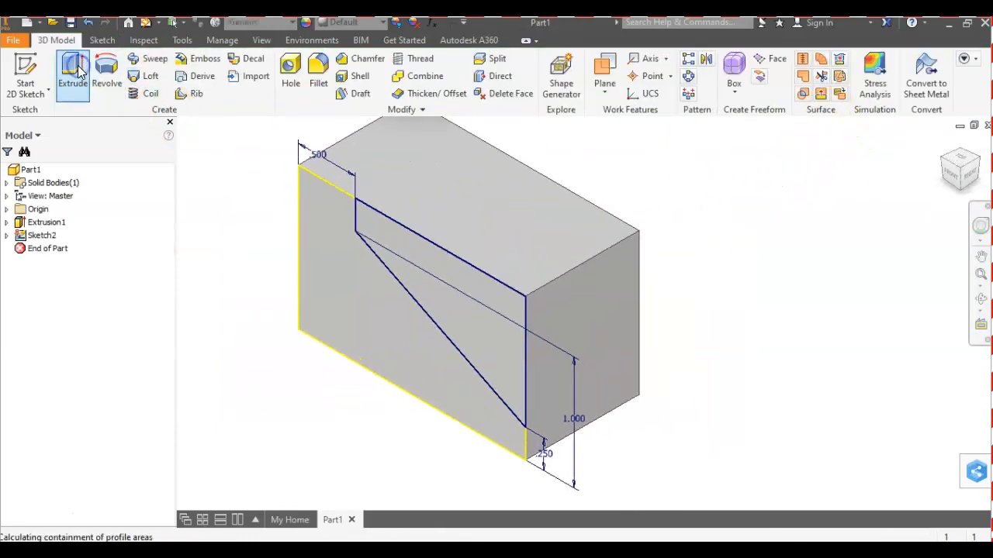
middle_drag(523, 354, 660, 376)
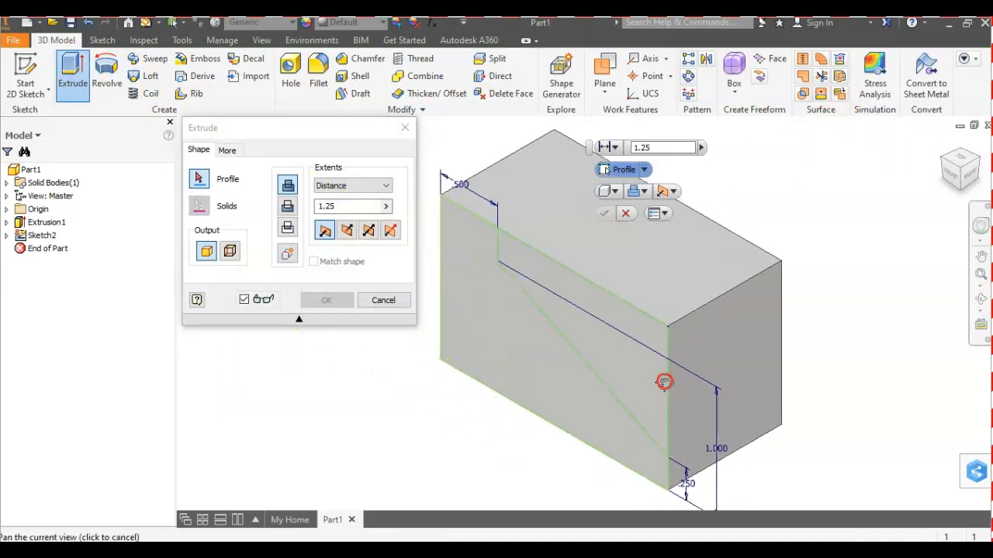
scroll(665, 380, down, 3)
middle_drag(759, 268, 728, 266)
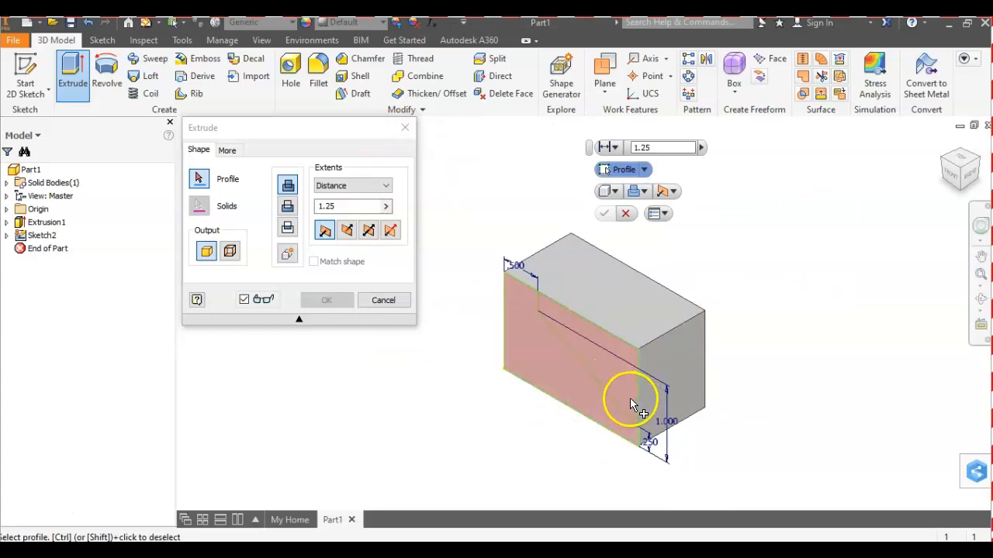
click(589, 332)
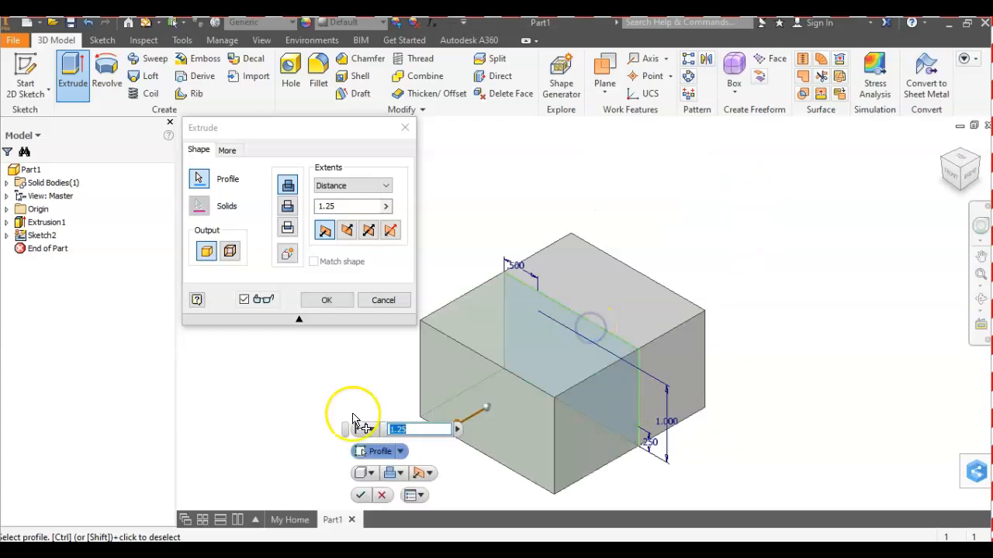
click(425, 441)
Extrude the profile above the slanted line as a cut with All extents through the block
click(78, 80)
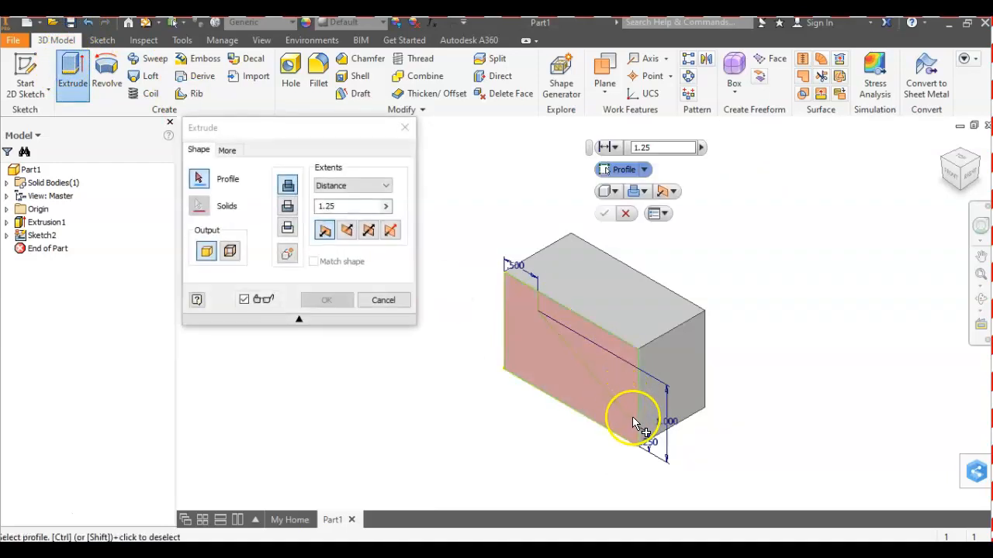
scroll(616, 384, up, 2)
scroll(594, 320, up, 3)
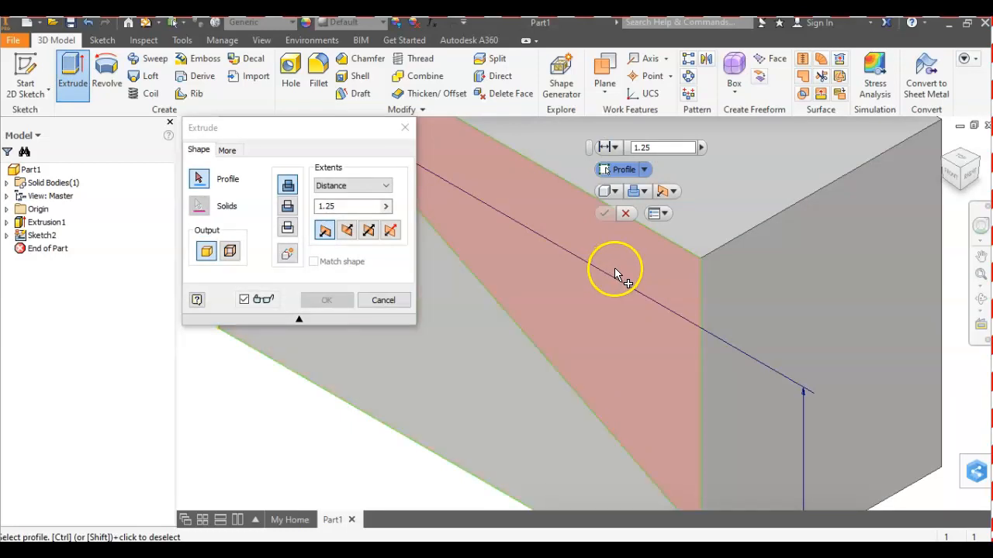
click(616, 267)
scroll(505, 385, down, 5)
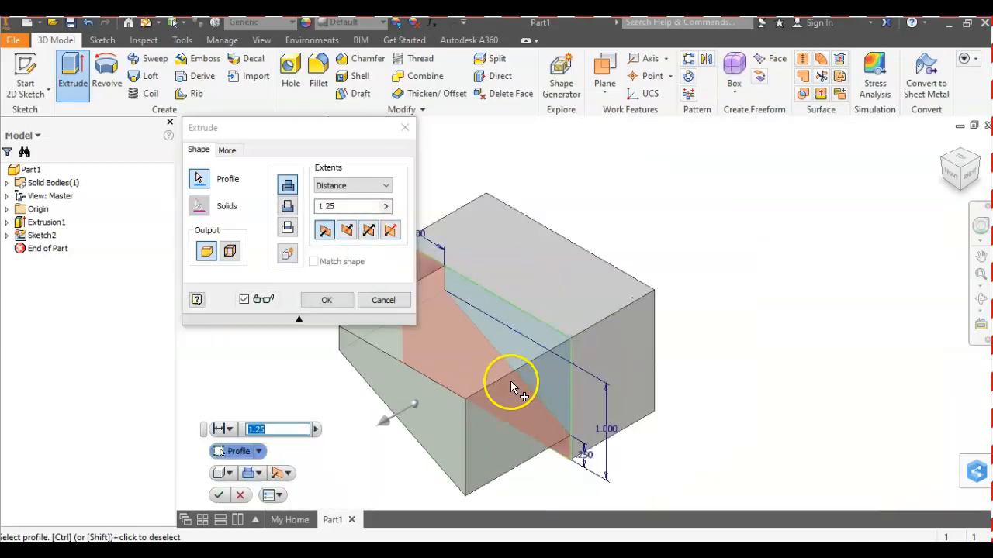
click(288, 207)
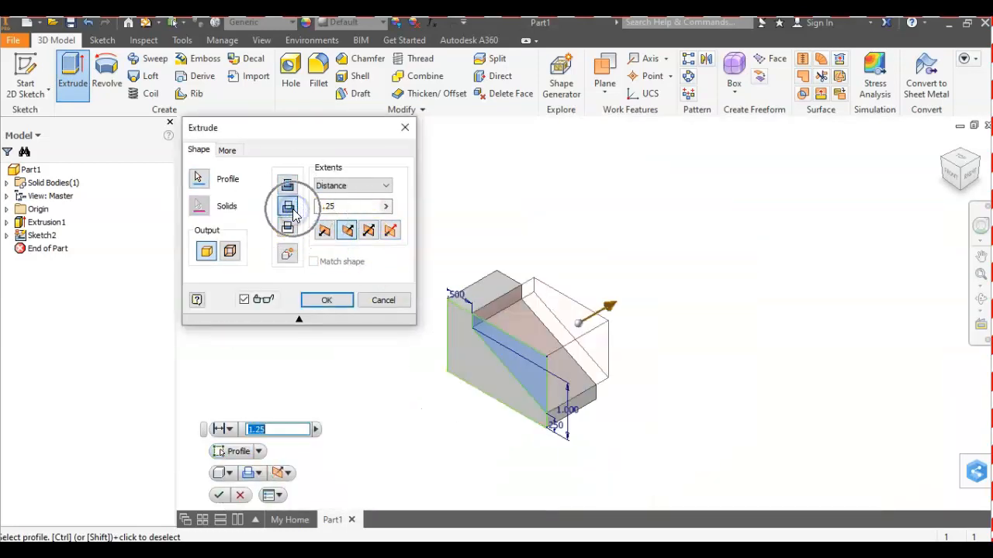
click(326, 187)
click(334, 237)
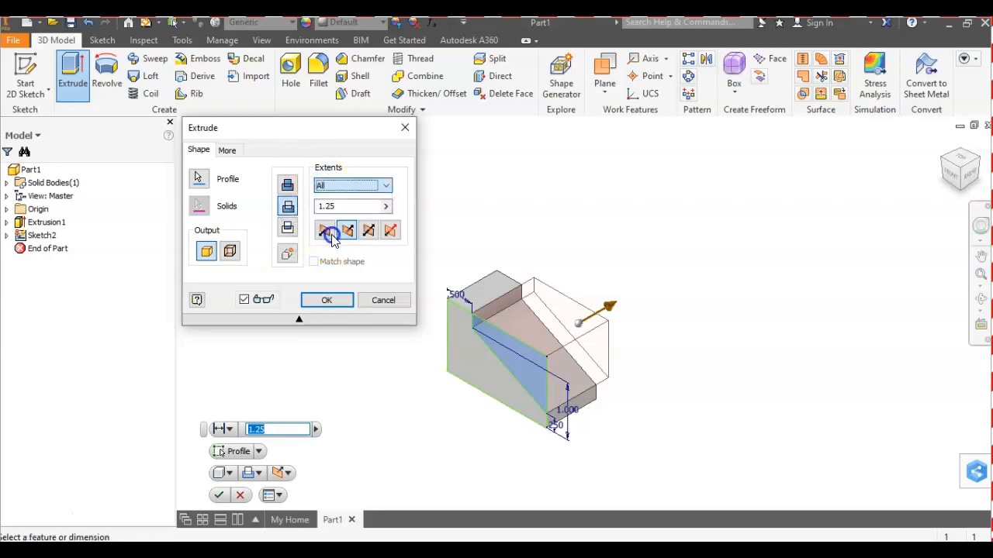
click(326, 300)
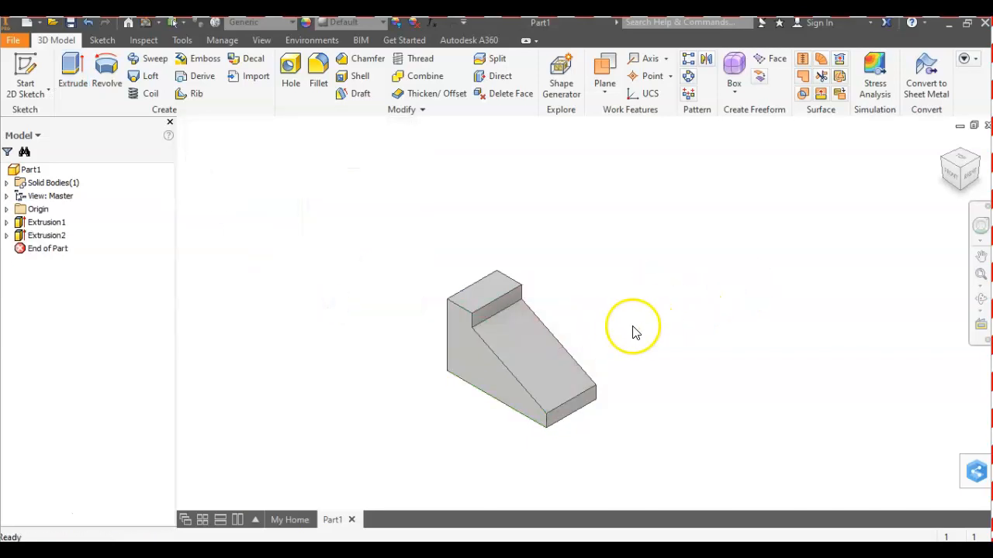
Compare the part with the Problem 1-8 drawing and start a sketch on the upright end's top face from the Top view
key(alt+Tab)
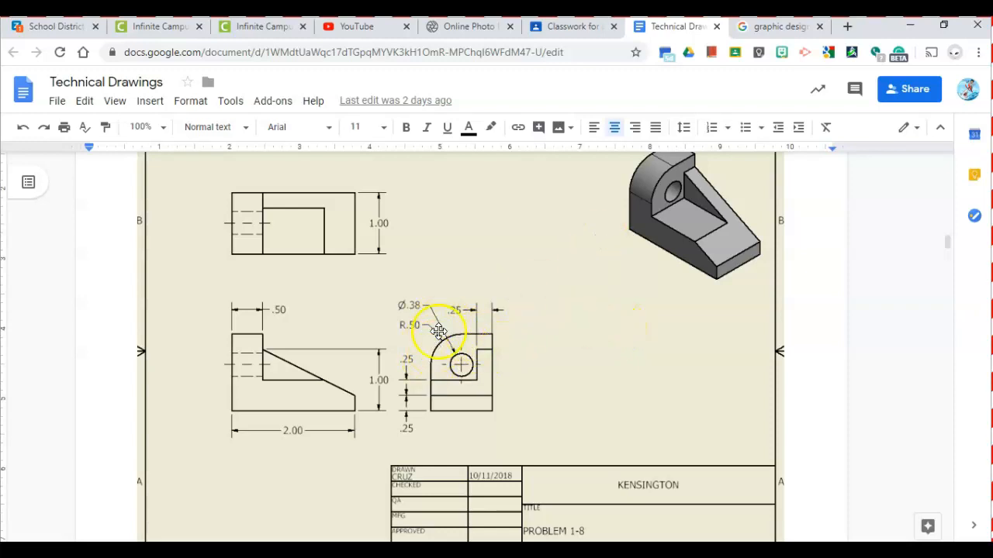
key(alt+Tab)
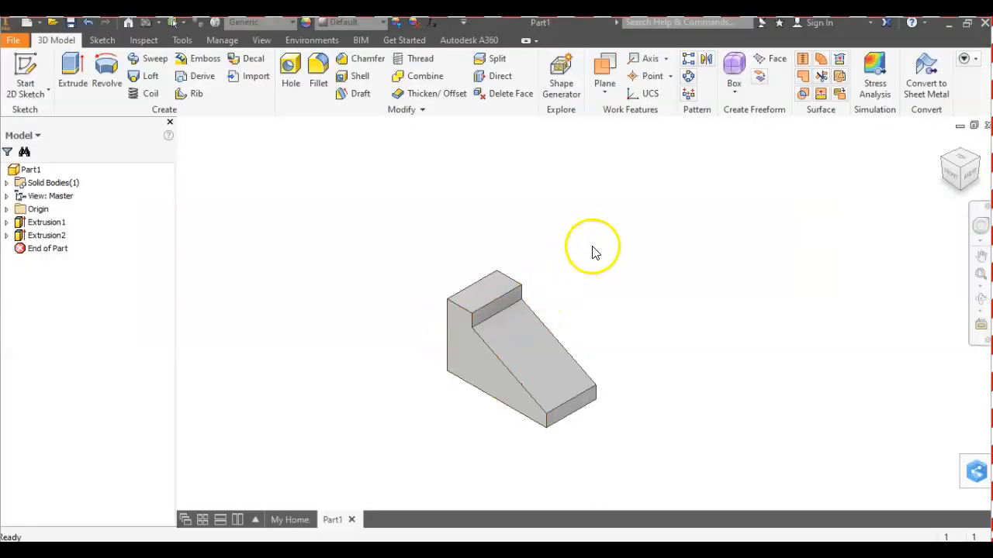
scroll(529, 301, down, 3)
key(alt+Tab)
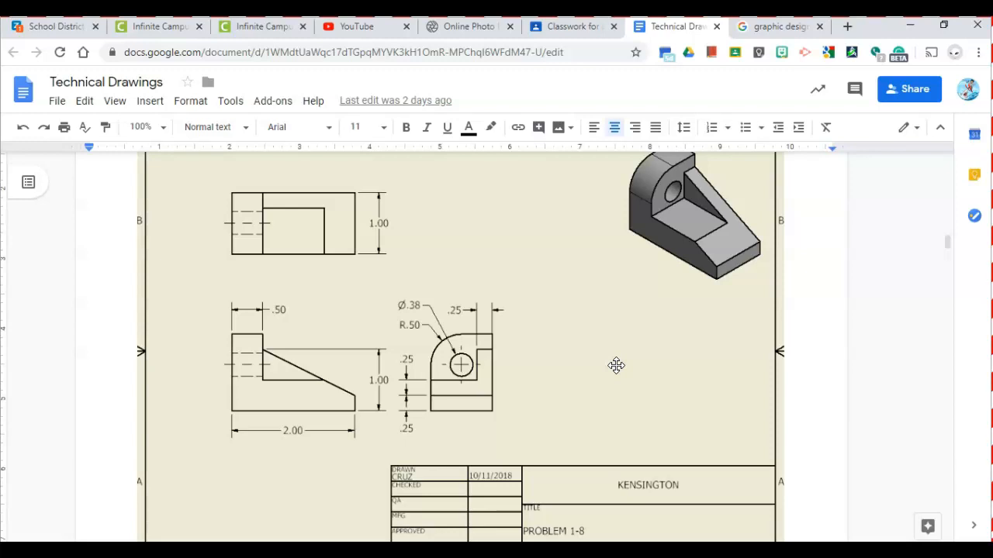
key(alt+Tab)
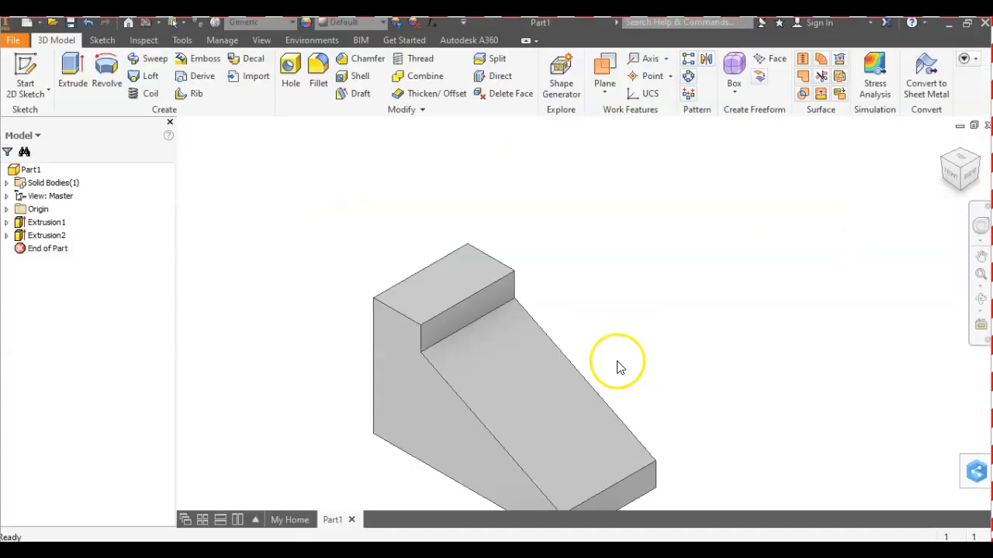
click(957, 159)
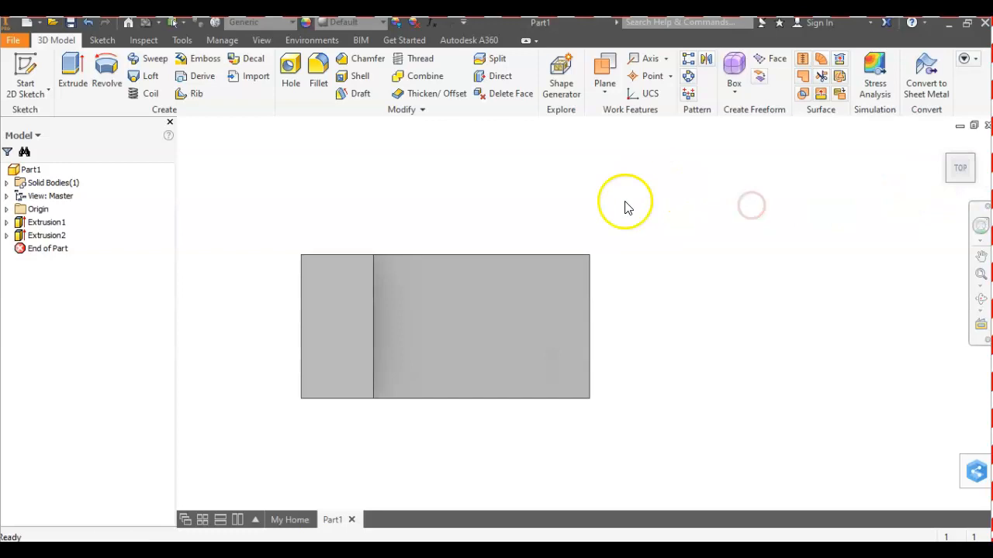
right_click(342, 290)
click(348, 331)
mouse_move(536, 315)
middle_down()
mouse_move(795, 277)
mouse_move(591, 344)
mouse_move(390, 372)
mouse_move(419, 362)
middle_up()
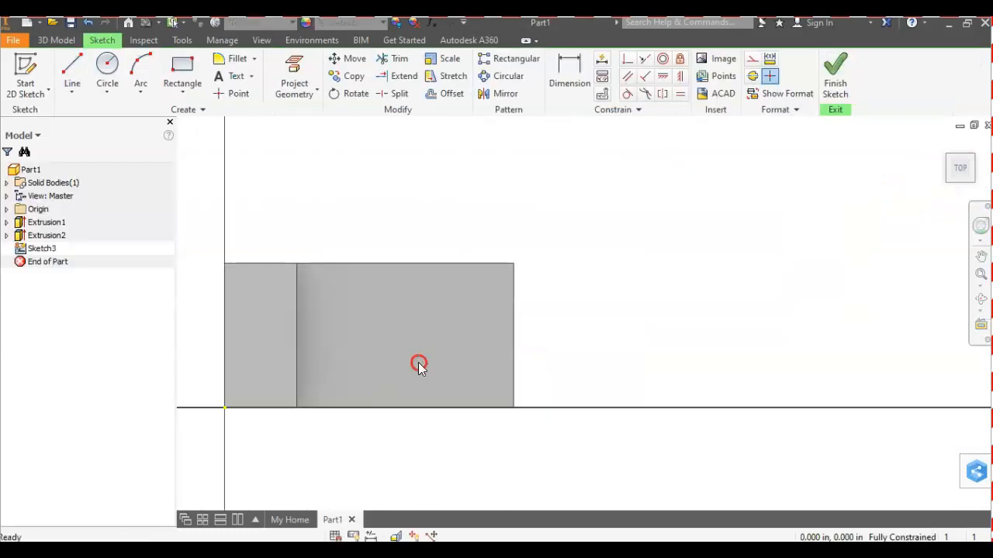
Check the drawing's top view and sketch a rectangle about 0.69 in high from the upright's edge to the part's front edge
click(197, 84)
key(alt+Tab)
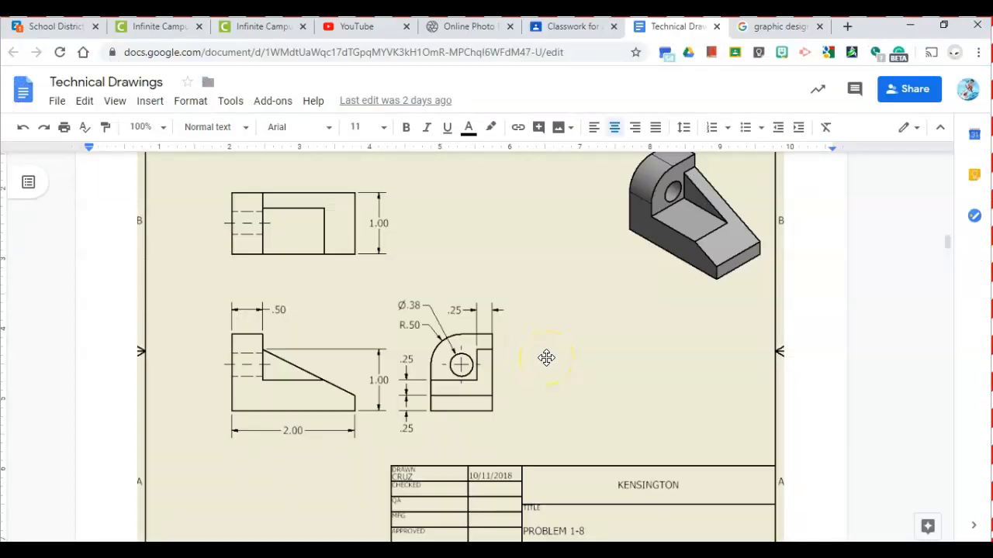
key(alt+Tab)
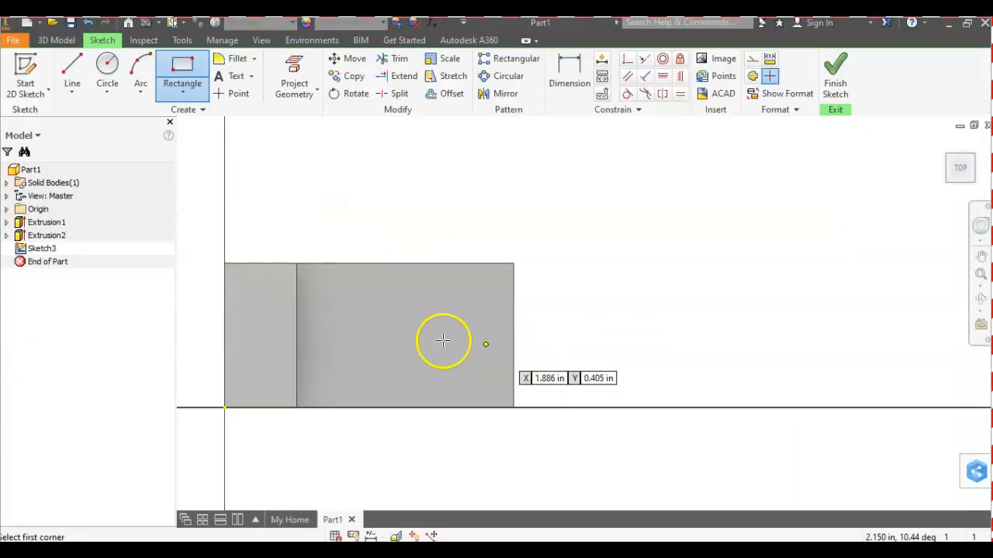
key(alt+Tab)
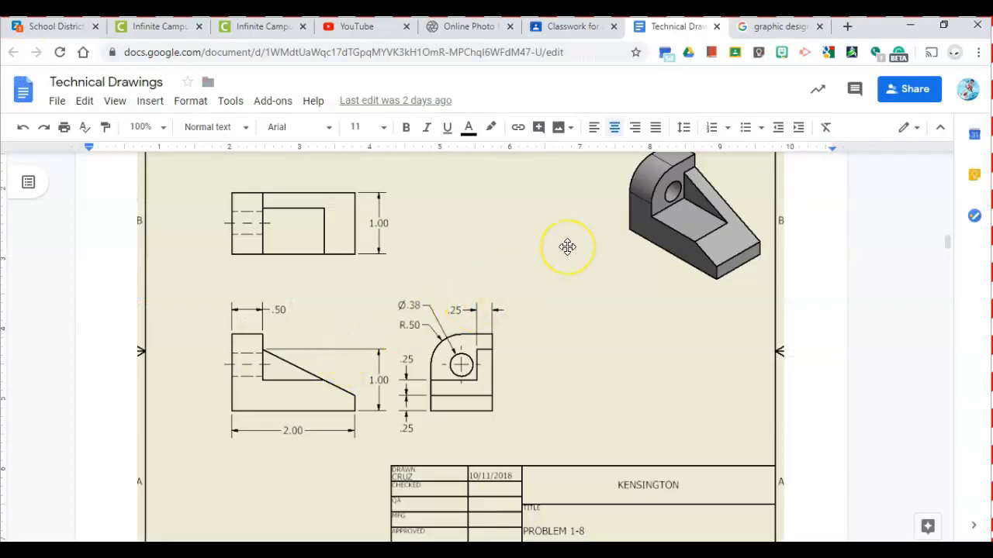
key(alt+Tab)
click(297, 308)
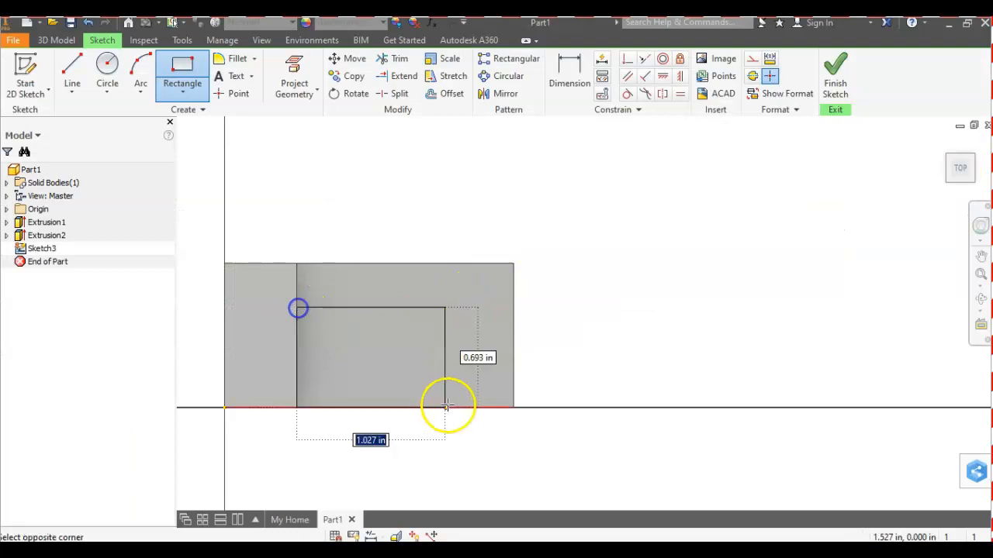
click(461, 407)
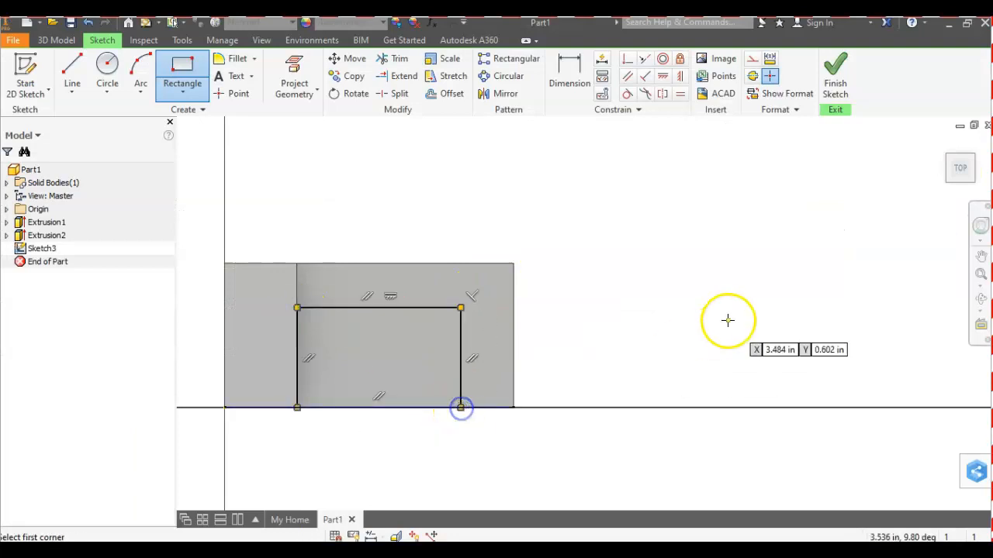
Project the sloped face's geometry into the top-view sketch
click(570, 78)
click(279, 62)
click(413, 287)
Dimension the rectangle's upper edge 0.25 in from the part's back edge in the top-view sketch
click(570, 77)
click(409, 308)
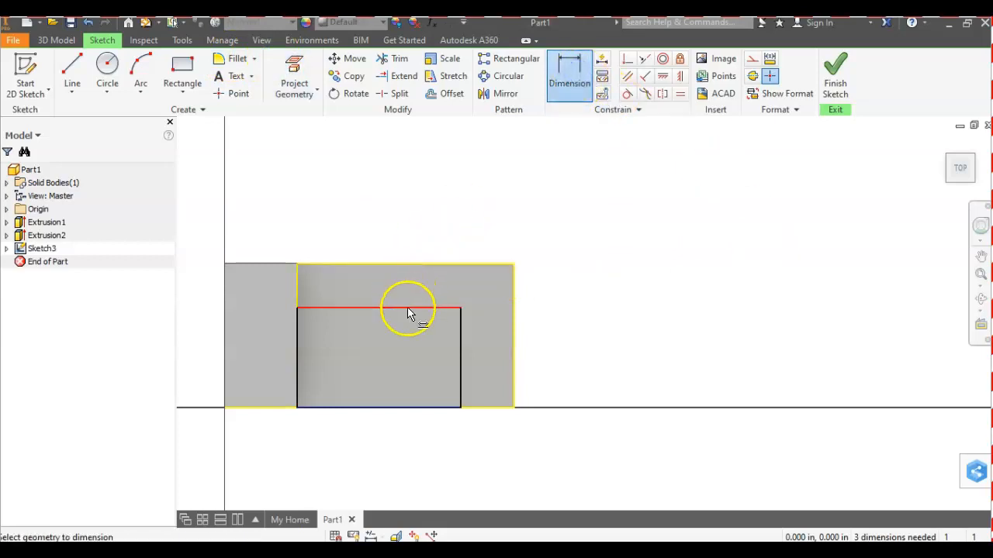
click(409, 266)
click(543, 276)
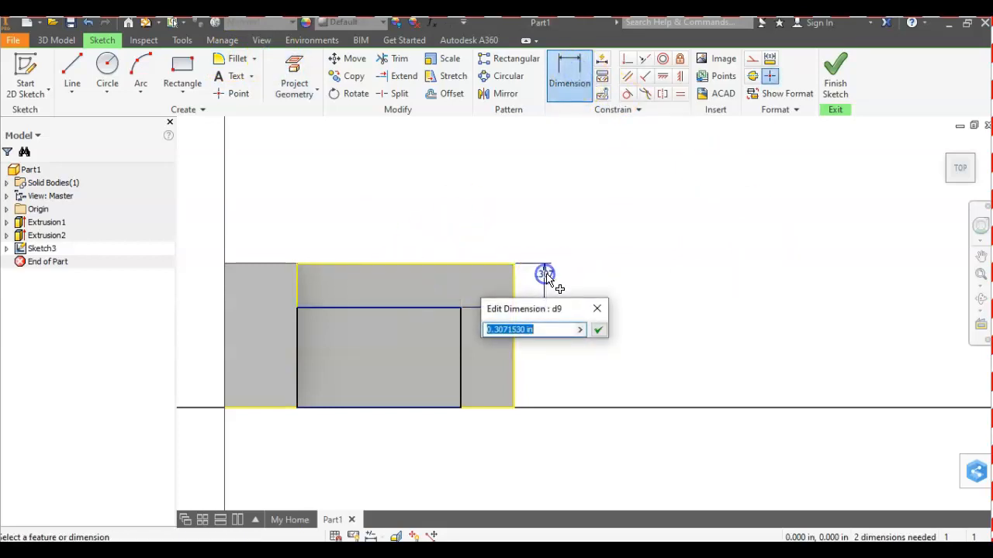
text(.25)
key(Return)
Check the drawing, stretch the pocket rectangle past the part's low end, and finish the sketch
key(alt+Tab)
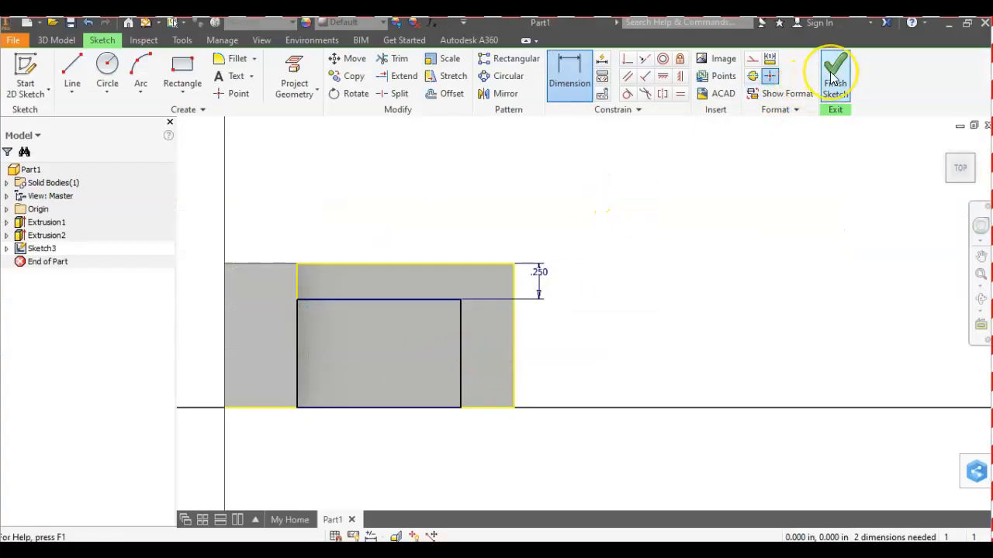
key(alt+Tab)
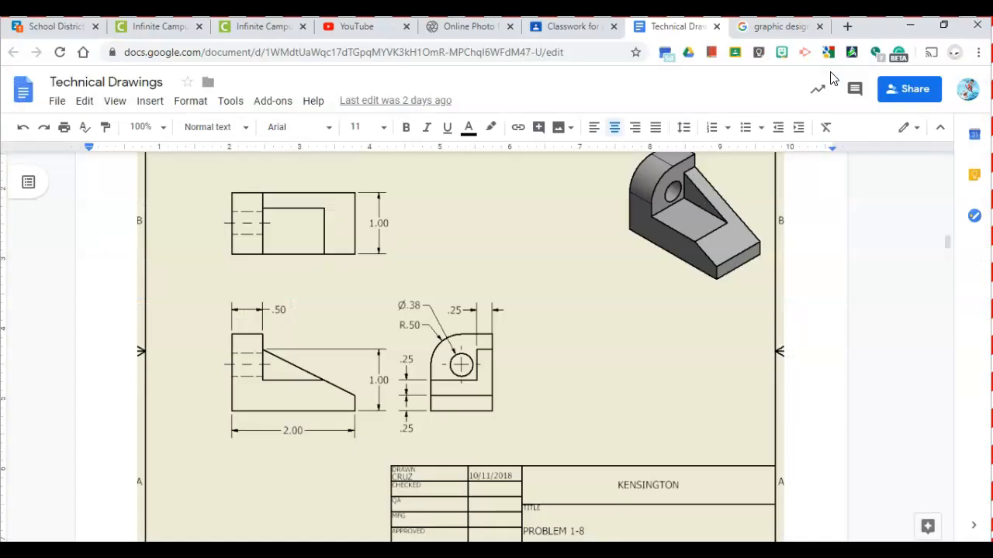
key(alt+Tab)
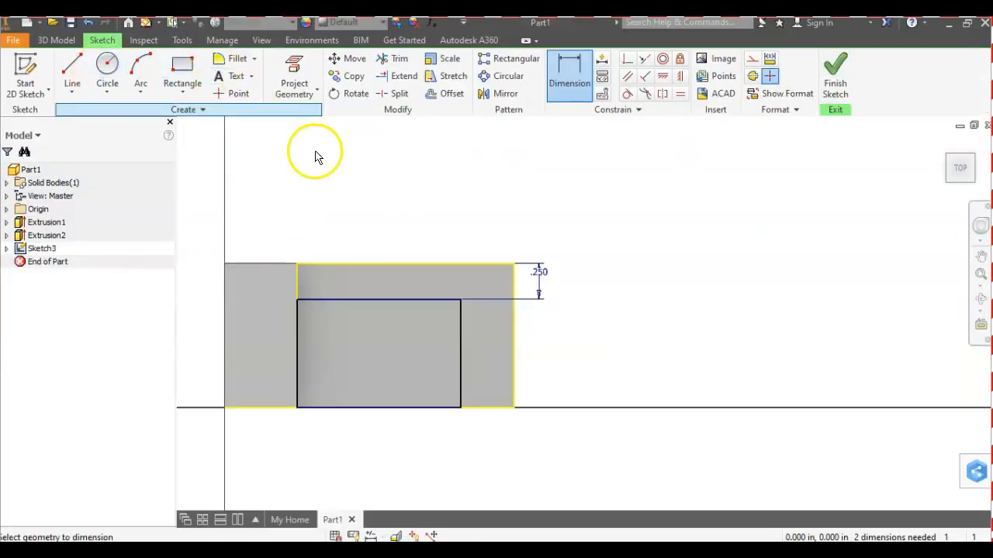
key(Escape)
drag(460, 365, 571, 358)
click(837, 83)
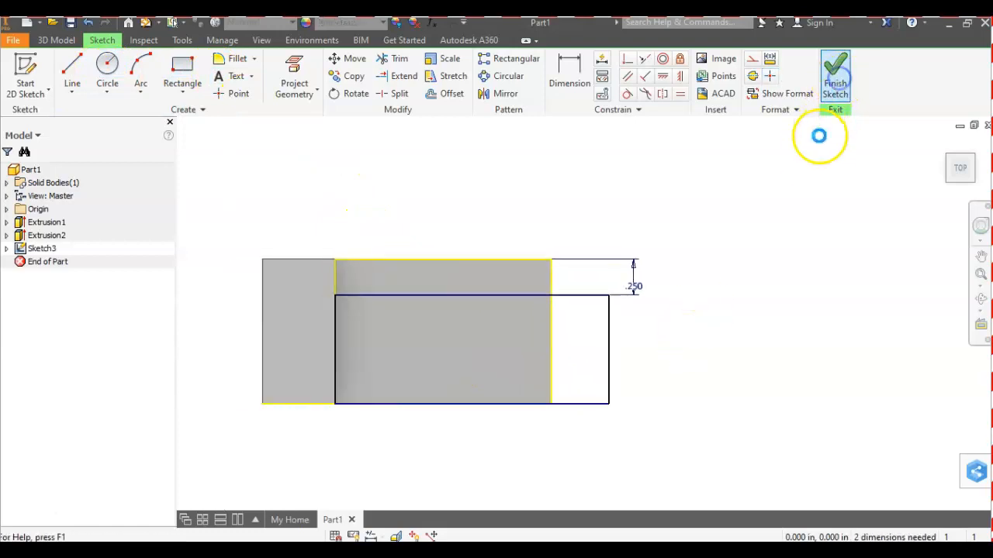
Extrude the rectangle downward as a cut with a distance of 1.25-.5 to form the pocket
click(953, 147)
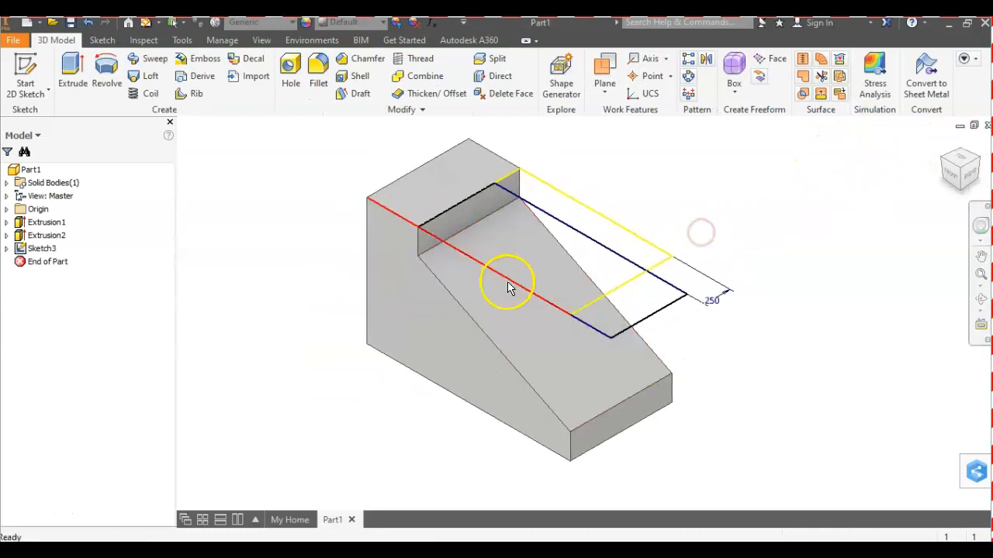
click(74, 71)
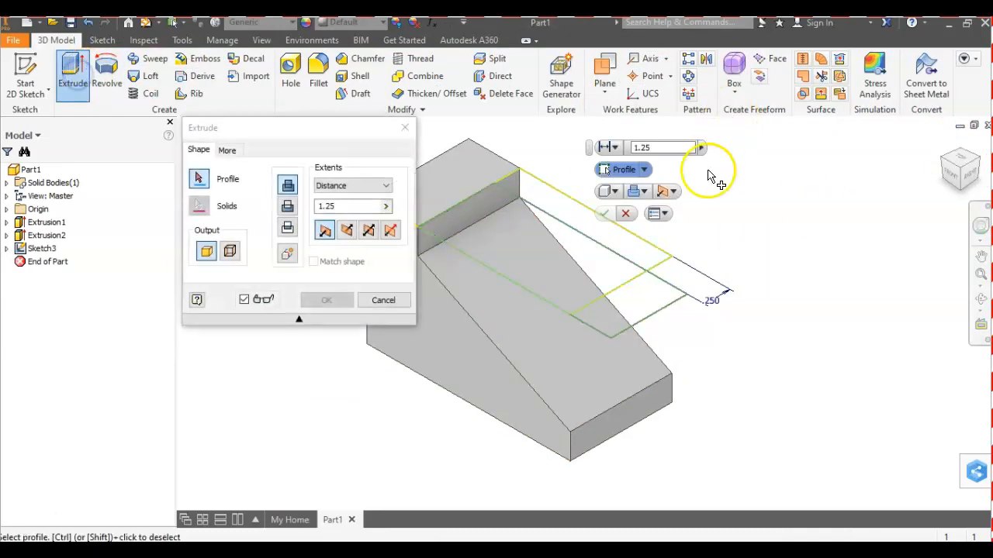
click(627, 260)
click(287, 205)
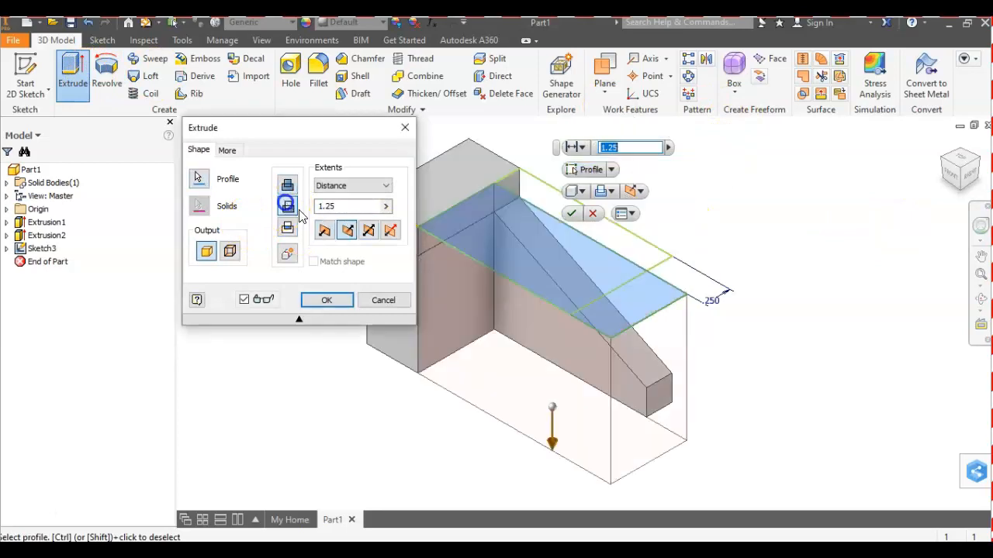
click(355, 206)
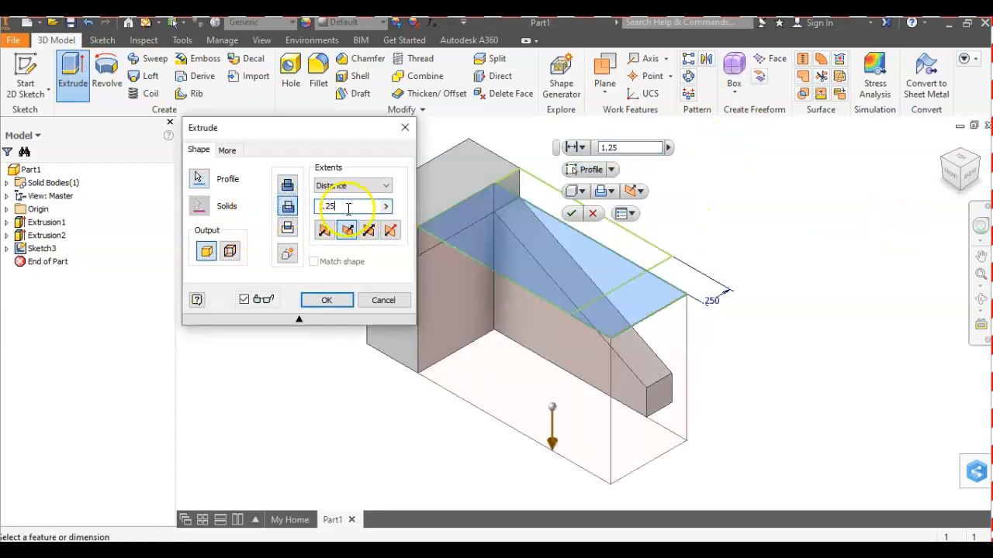
text(-.5)
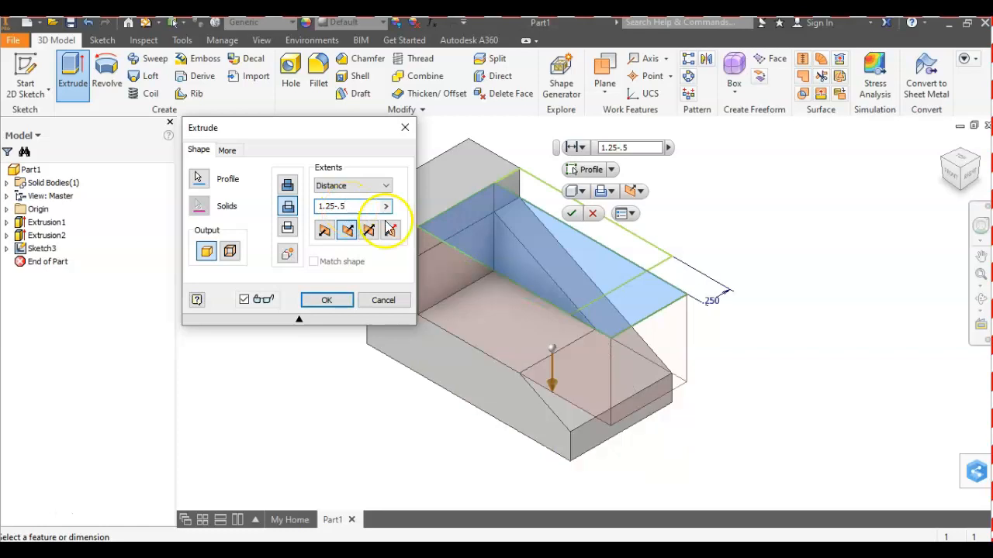
click(333, 300)
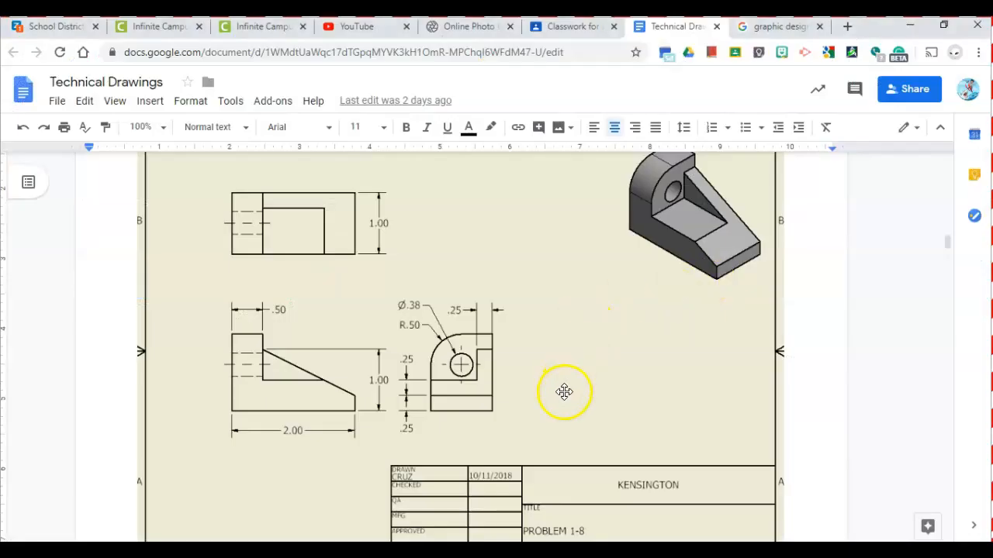
Compare the part with the Problem 1-8 drawing and reopen the pocket cut's sketch for editing
key(alt+Tab)
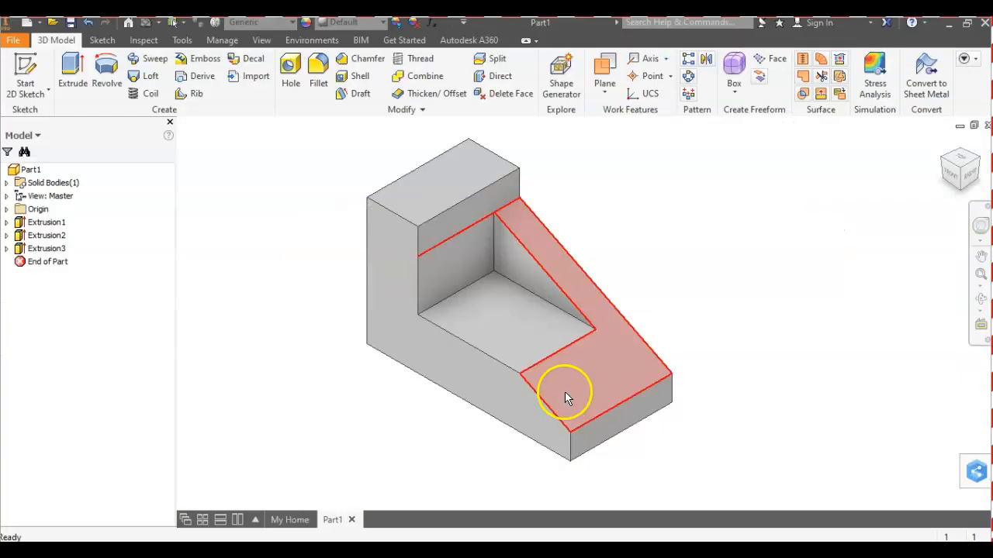
key(alt+Tab)
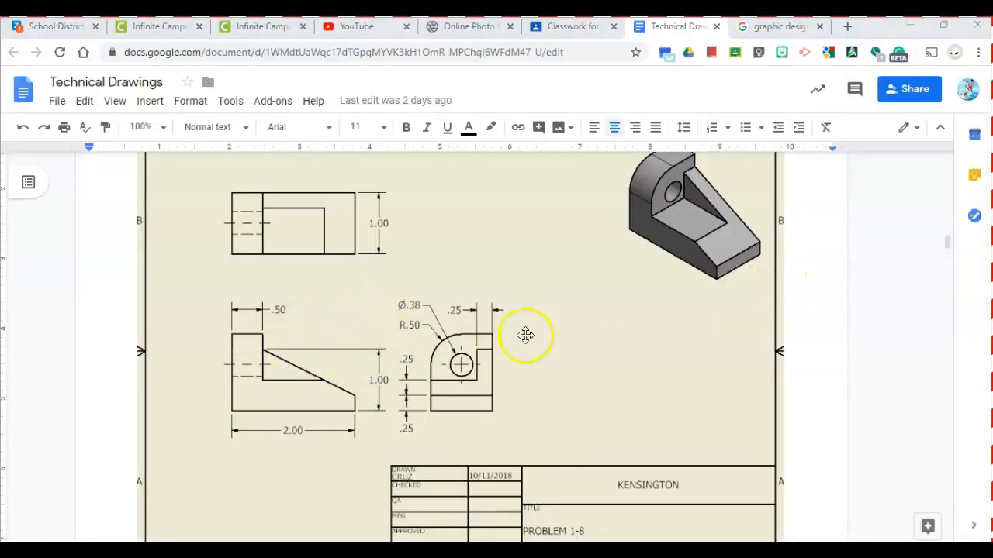
key(alt+Tab)
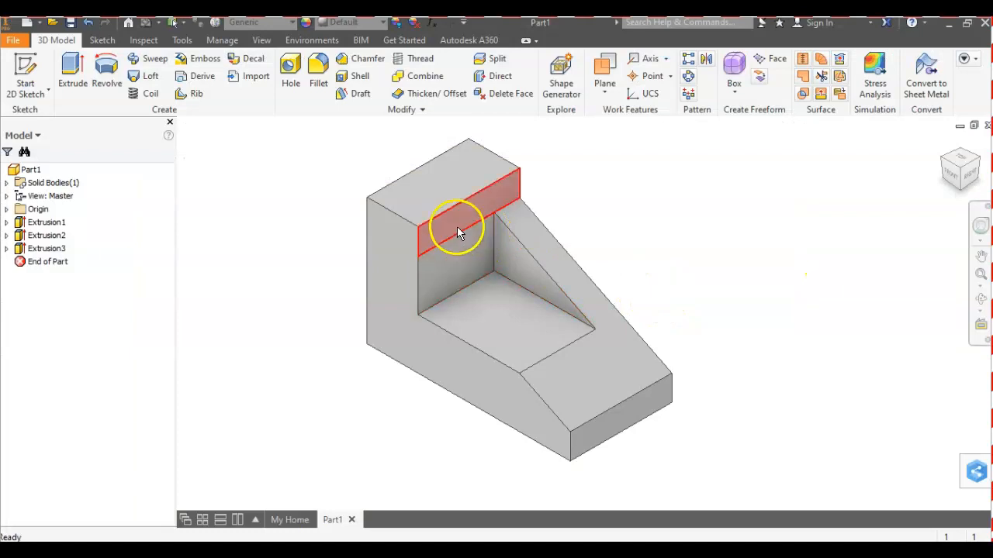
click(7, 249)
click(46, 262)
right_click(46, 264)
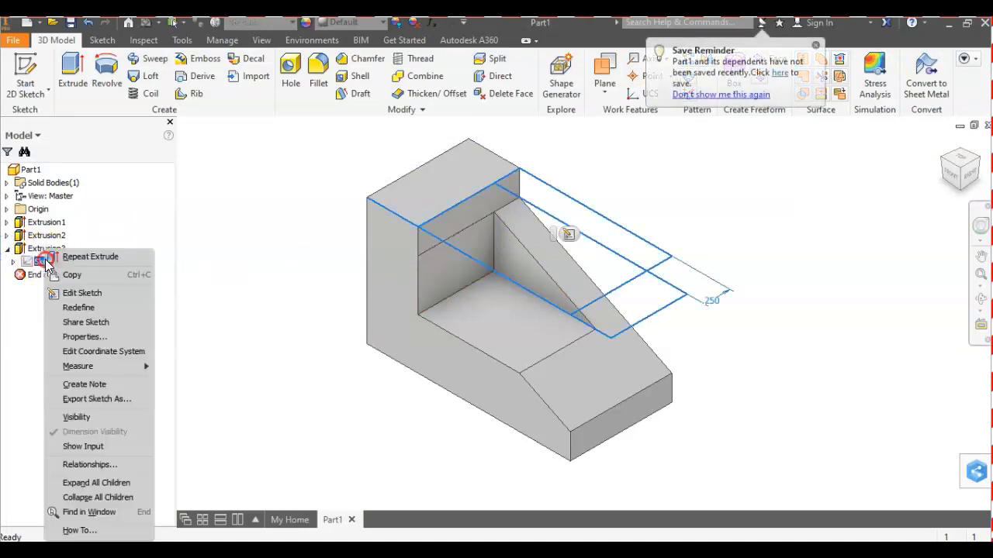
click(124, 297)
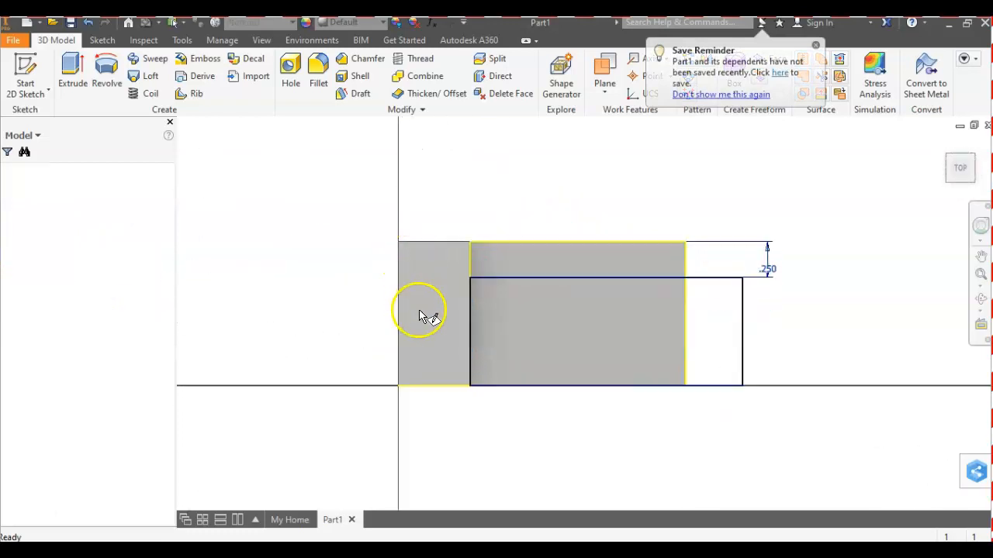
Make the rectangle's inner edge coincident with the corner point where the upright meets the back edge, and finish the sketch
scroll(467, 339, up, 3)
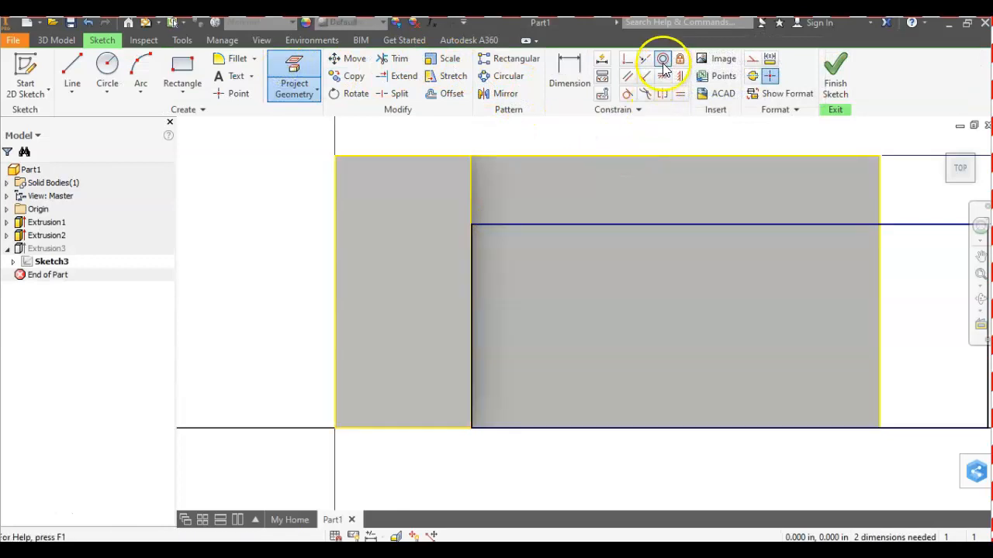
click(626, 59)
click(473, 300)
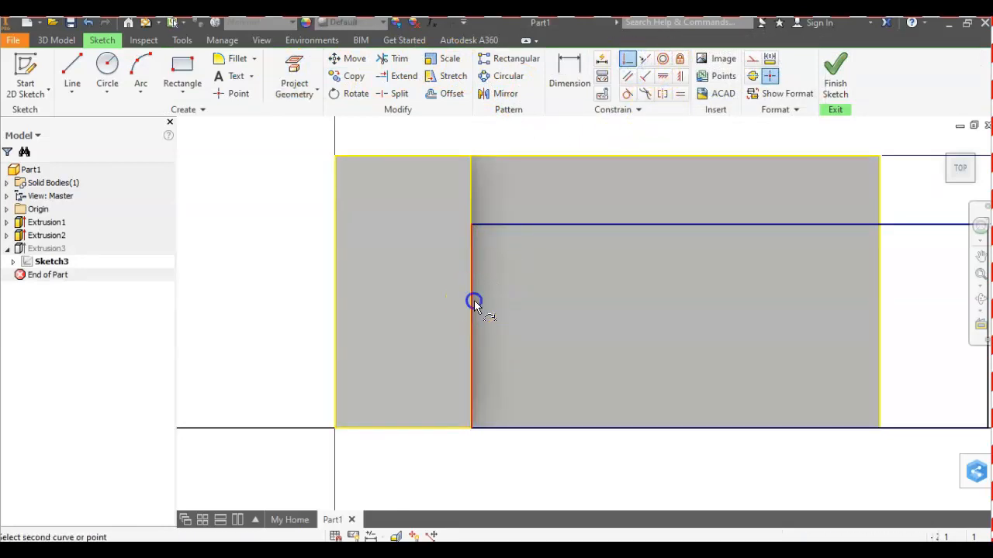
click(469, 157)
click(835, 73)
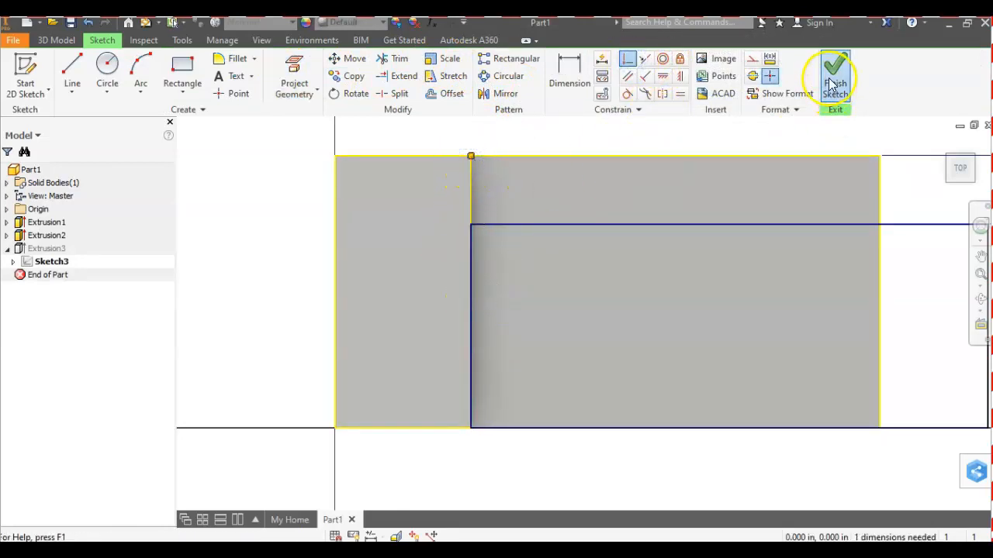
click(565, 232)
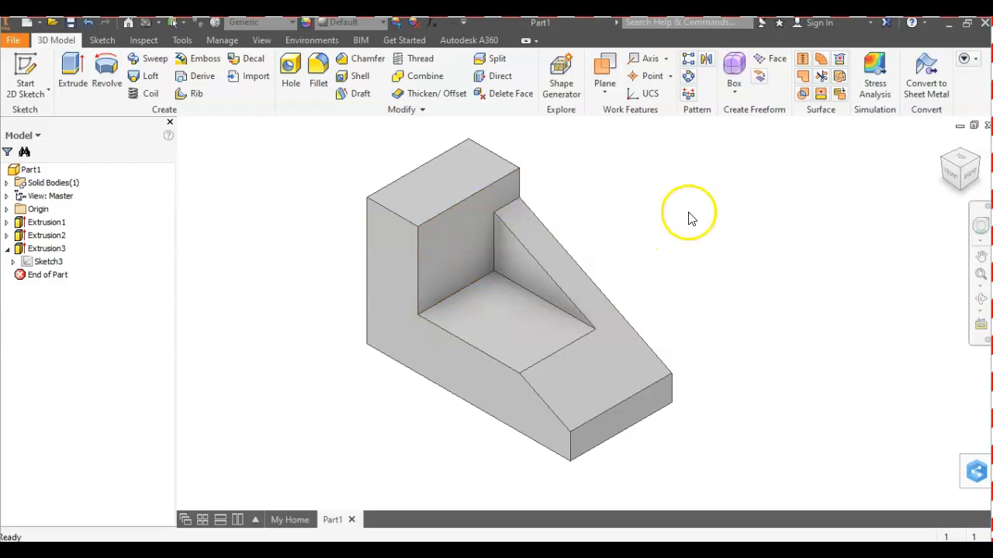
Check the radius on the drawing and fillet the upright's top front edge with a 0.5 in radius
key(alt+Tab)
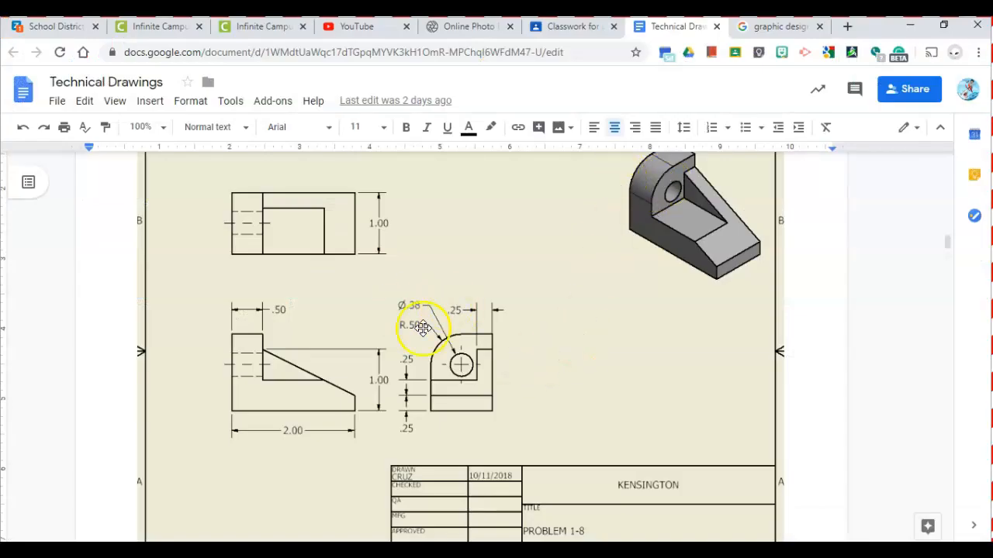
key(alt+Tab)
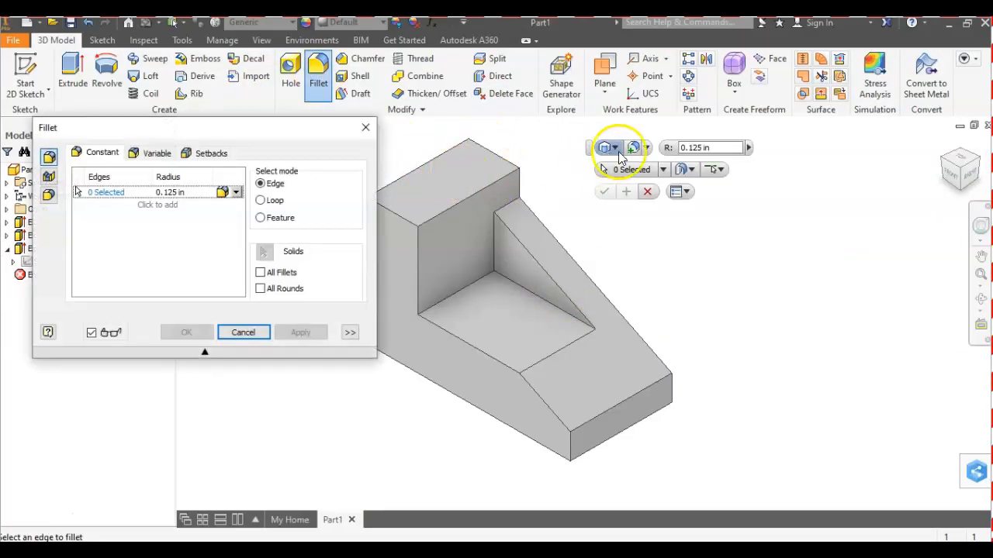
click(692, 148)
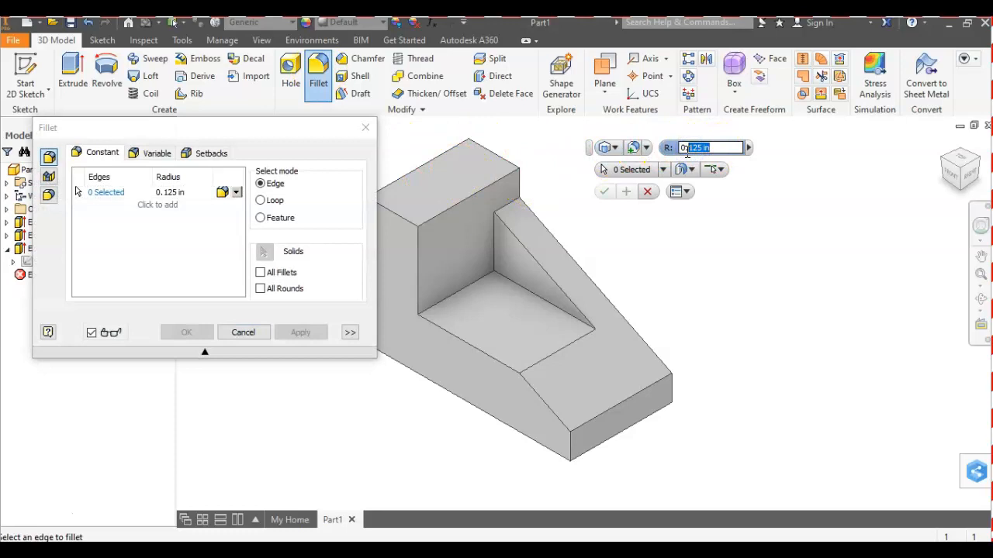
click(396, 220)
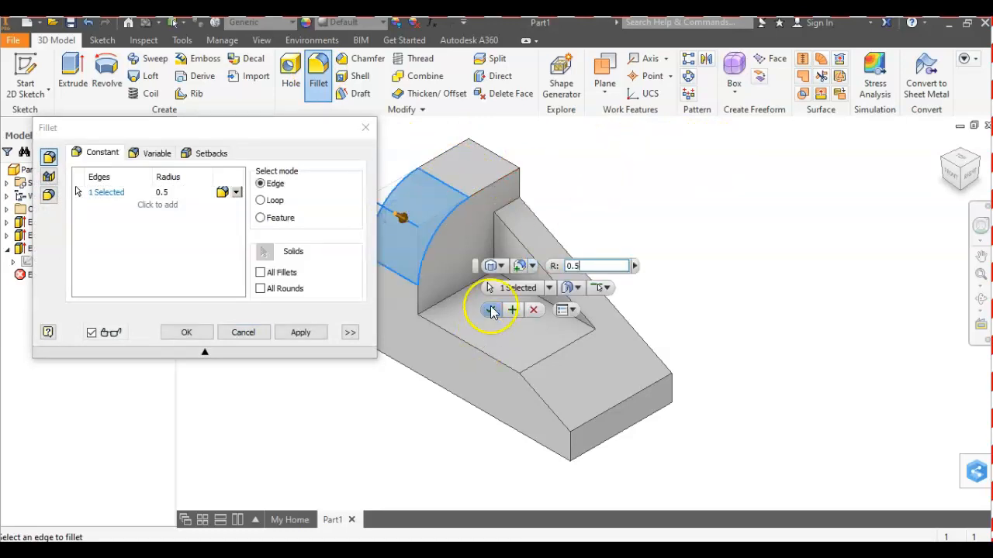
click(490, 309)
click(724, 282)
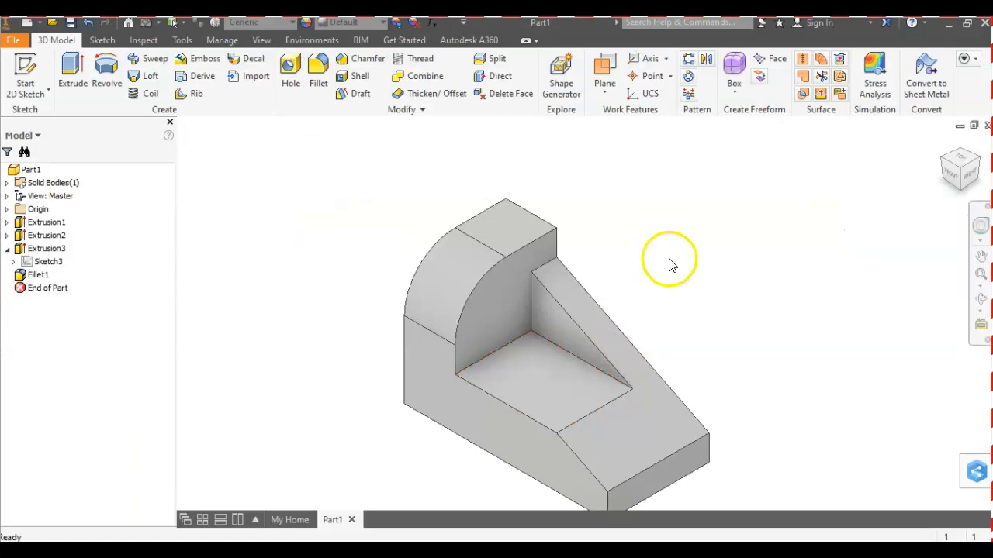
Start a sketch on the upright's inner face and draw a 0.38 in diameter circle on it
right_click(504, 308)
click(518, 349)
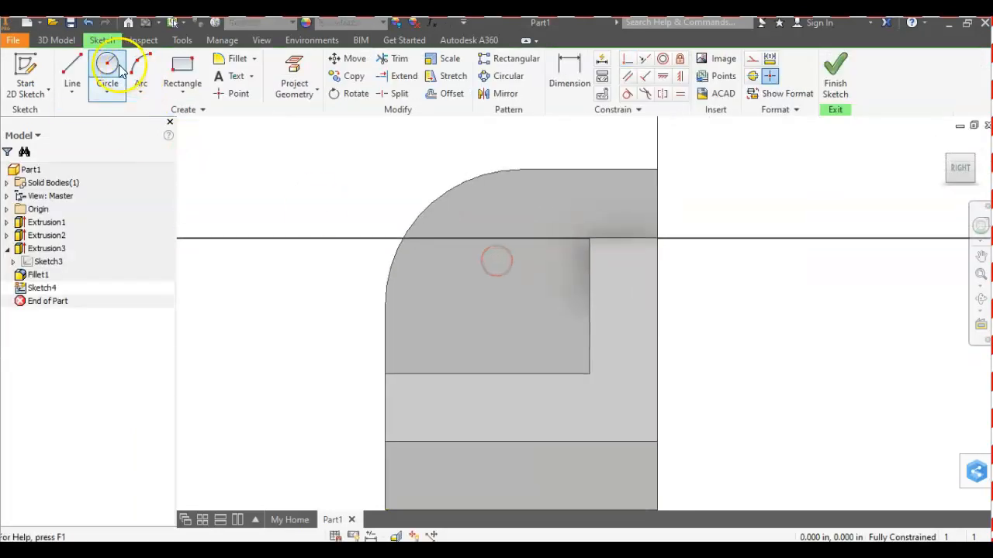
click(107, 69)
click(510, 281)
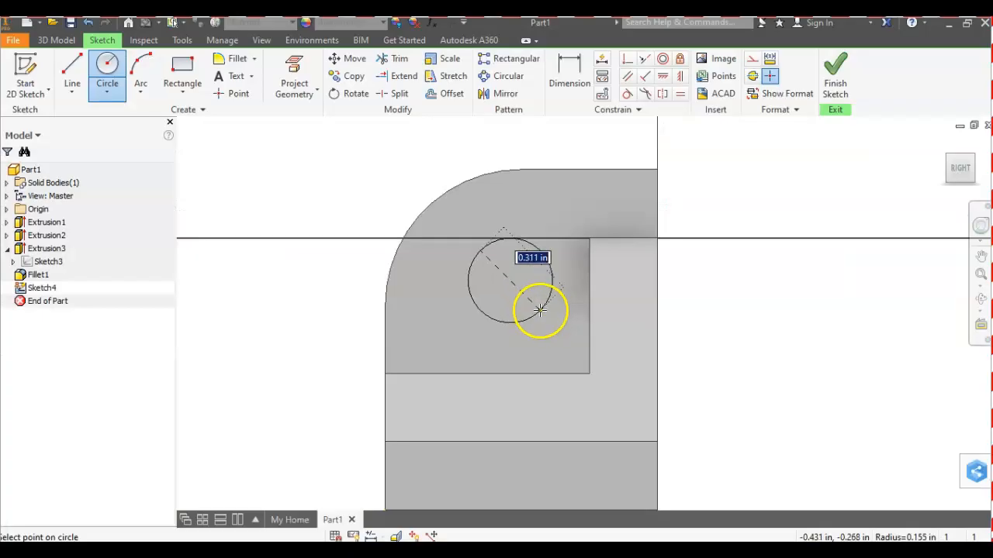
text(.38)
key(Tab)
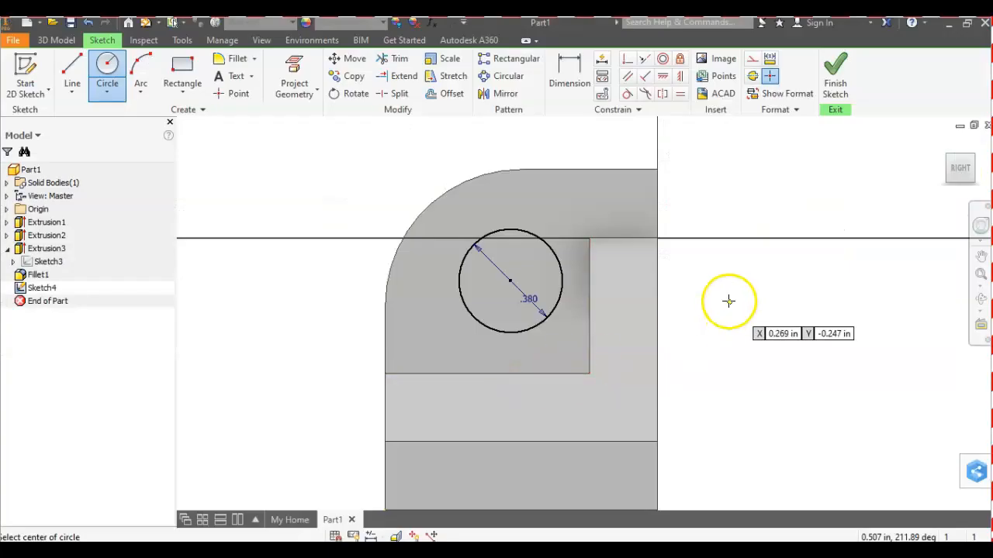
Dimension the circle's centre 0.25 in horizontally from the pocket's side wall
click(570, 68)
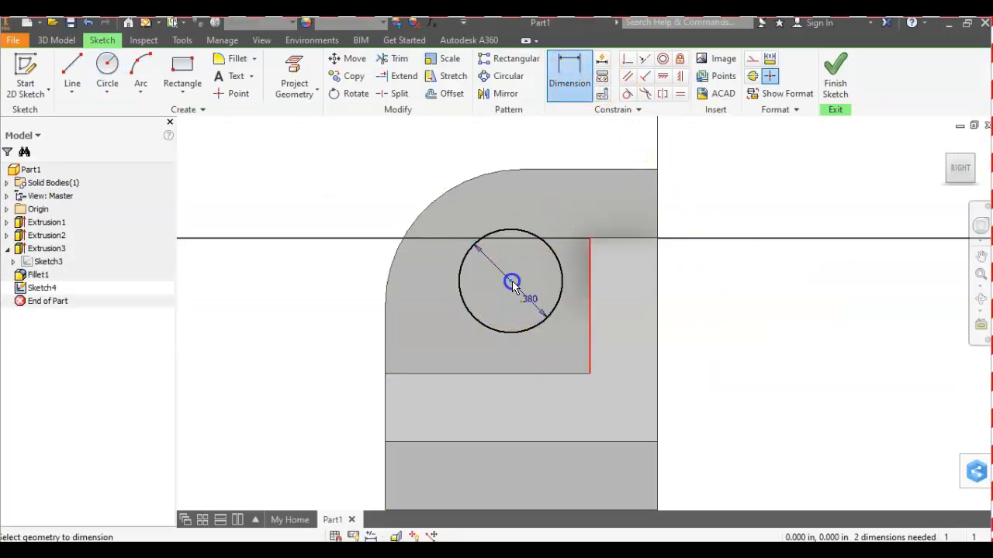
click(590, 281)
click(555, 212)
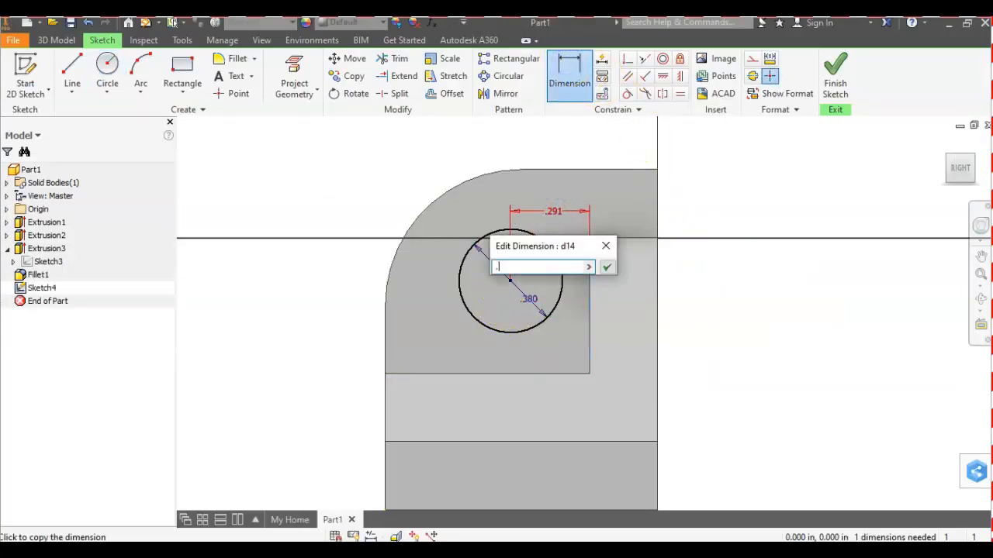
key(Return)
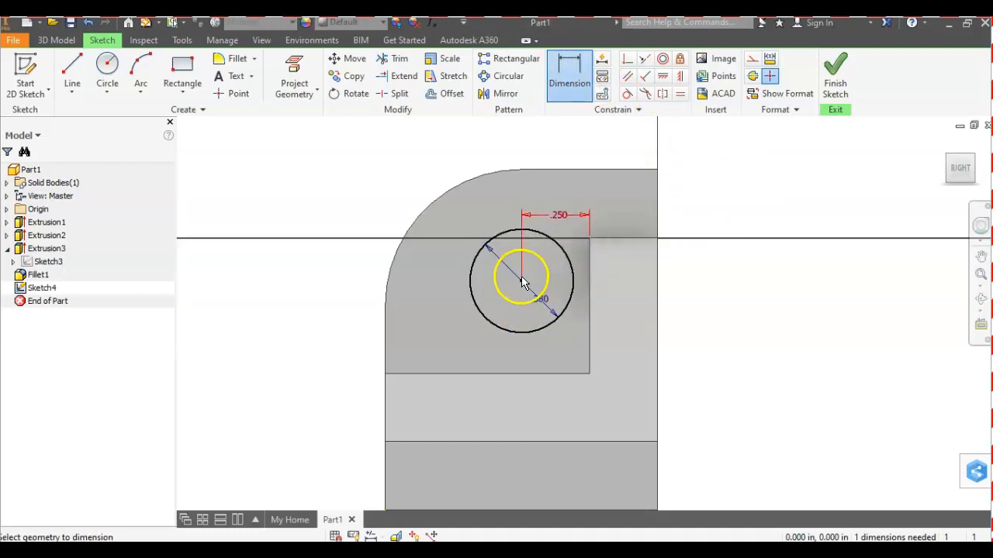
Dimension the circle's centre 0.25 in above the pocket floor, finish the sketch, and check the drawing
click(521, 372)
click(439, 333)
text(.25)
key(Return)
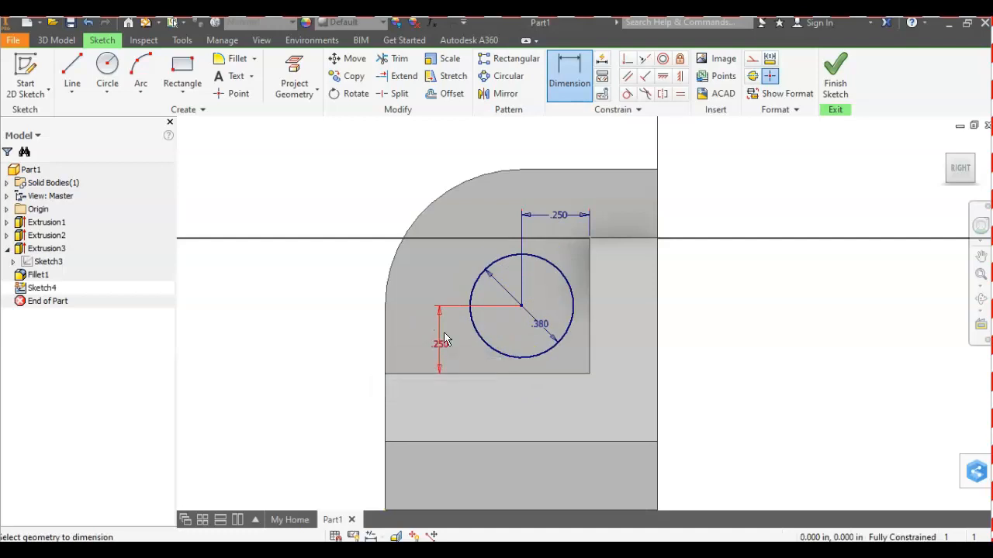
click(835, 78)
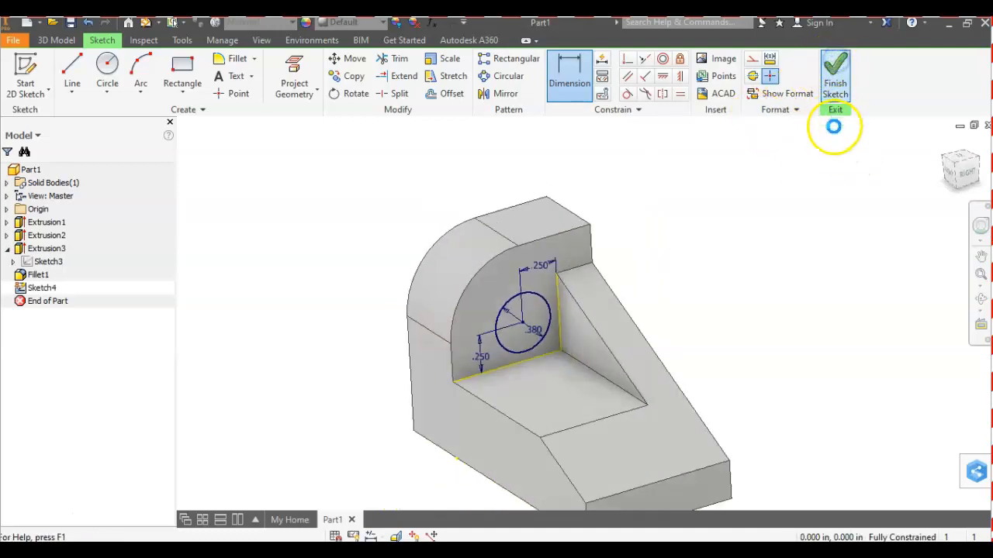
key(alt+Tab)
key(alt+Tab)
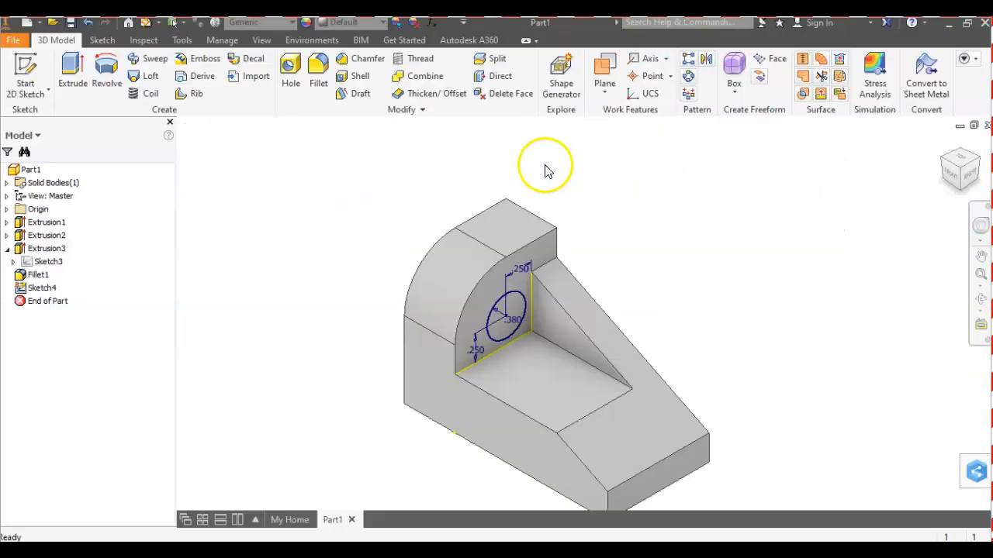
Extrude the circle as a cut all the way through the upright and compare the part with the technical drawing
click(73, 72)
click(507, 306)
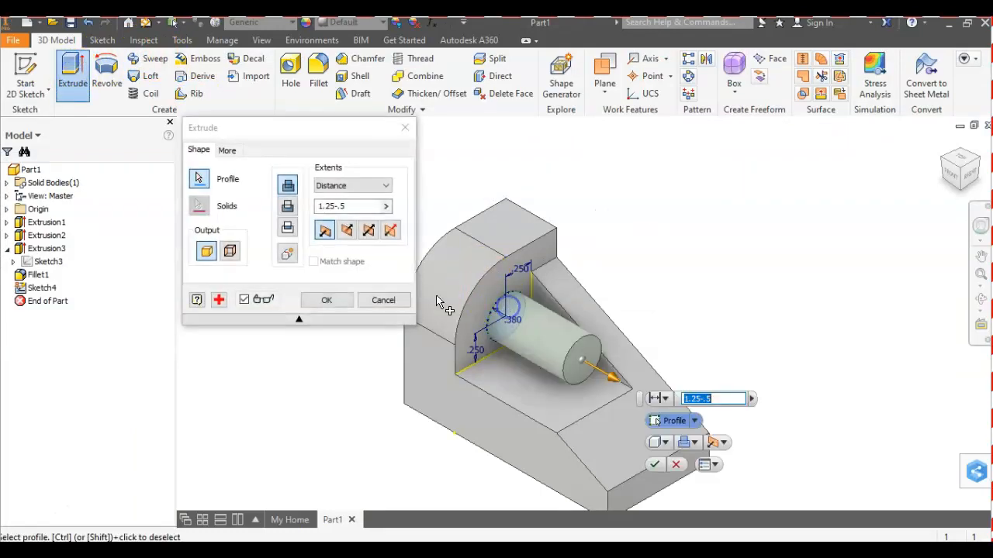
click(287, 205)
click(351, 185)
click(341, 236)
click(327, 300)
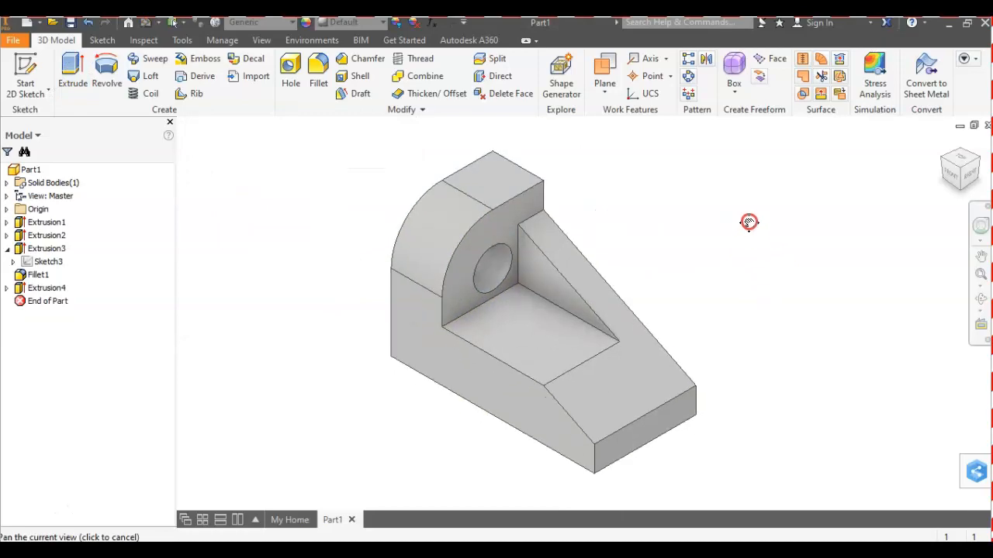
key(alt+Tab)
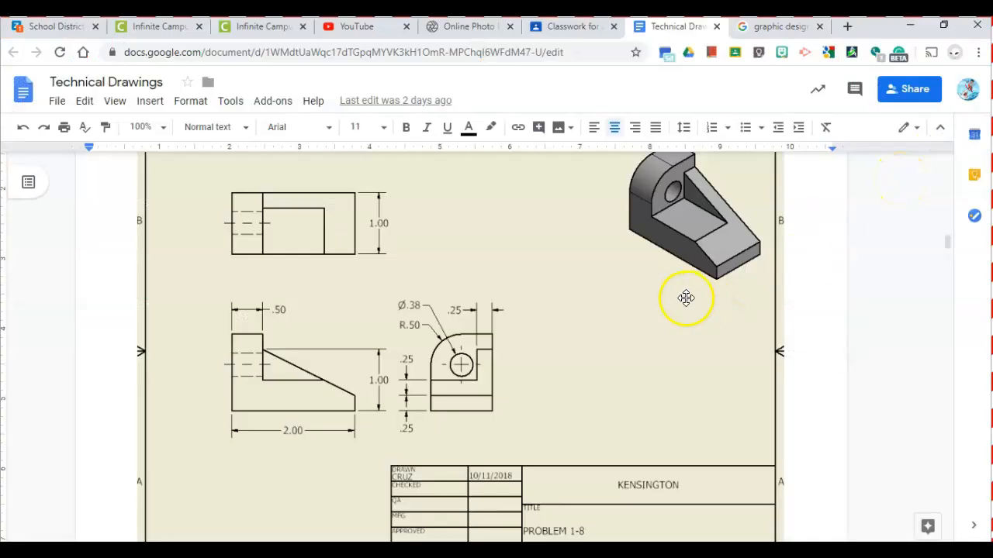
key(alt+Tab)
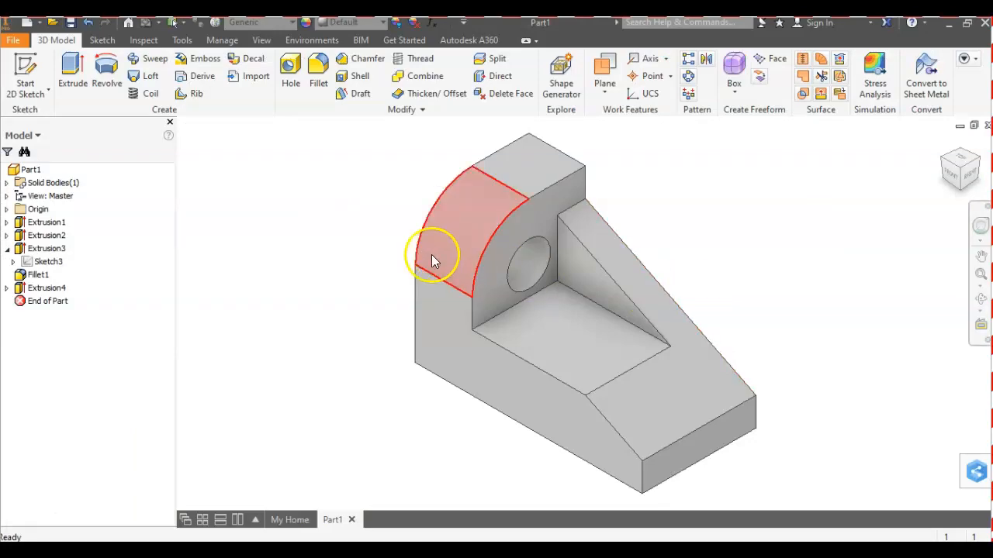
Check the problem number on the technical drawing and save the part in the Models folder as "problem 1-8 ex"
key(ctrl+s)
key(alt+Tab)
key(alt+Tab)
key(alt+Tab)
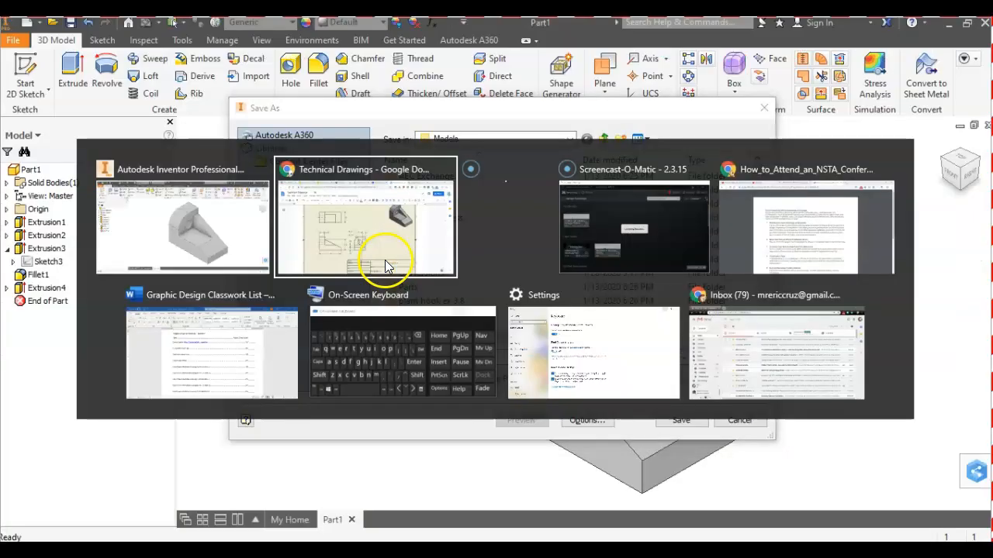
click(385, 265)
scroll(381, 257, up, 1)
key(alt+Tab)
text(p)
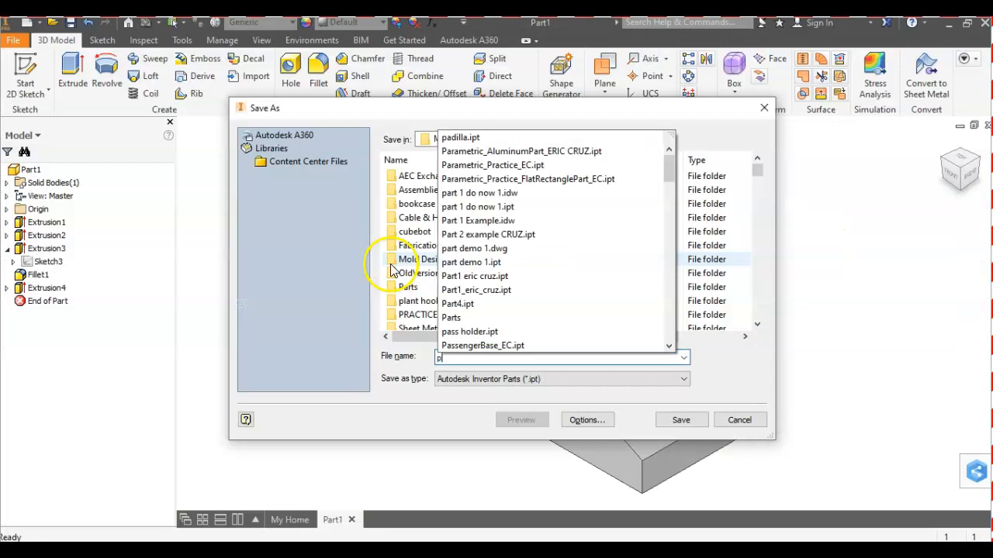
text(roblem 1-8)
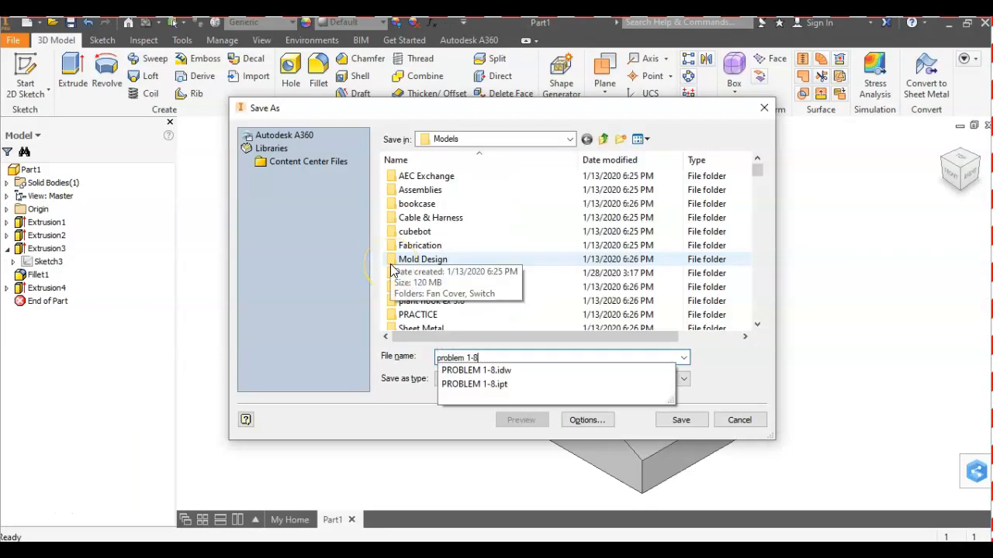
text( ex)
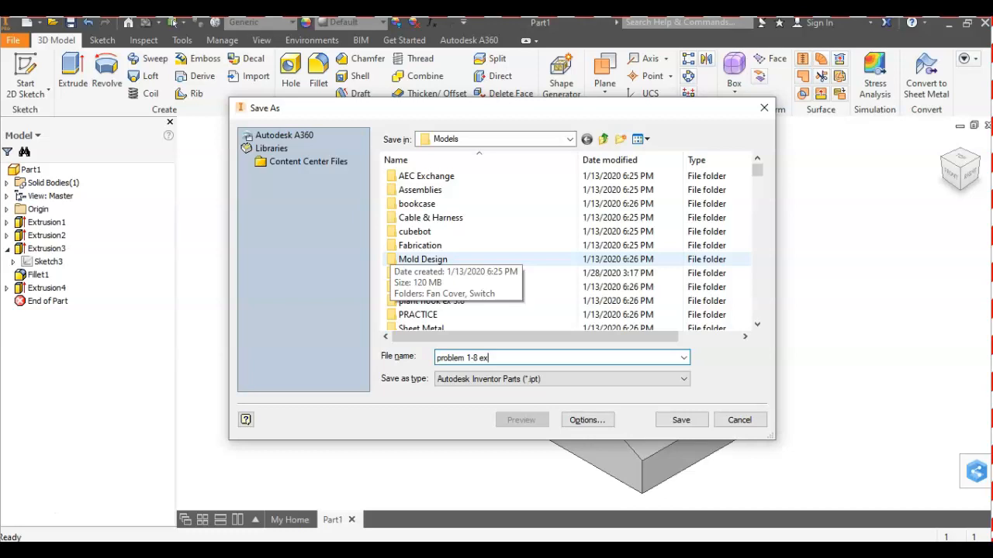
click(681, 419)
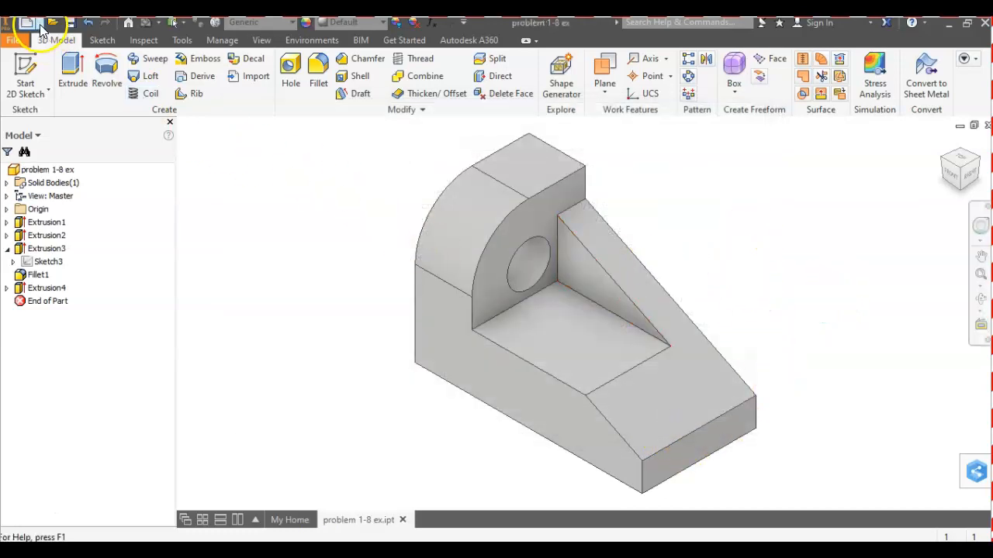
Create a new drawing file and set its sheet size to A
click(40, 26)
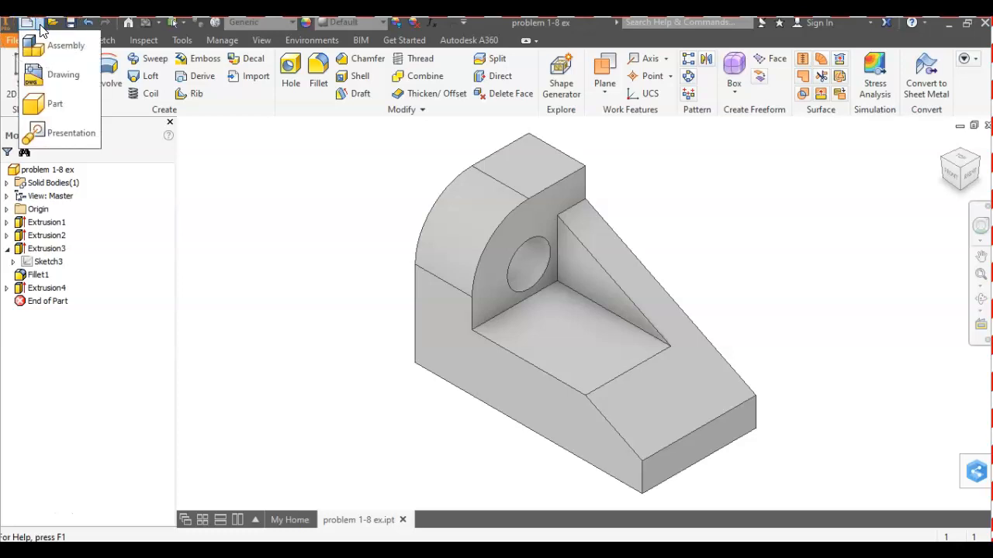
click(58, 45)
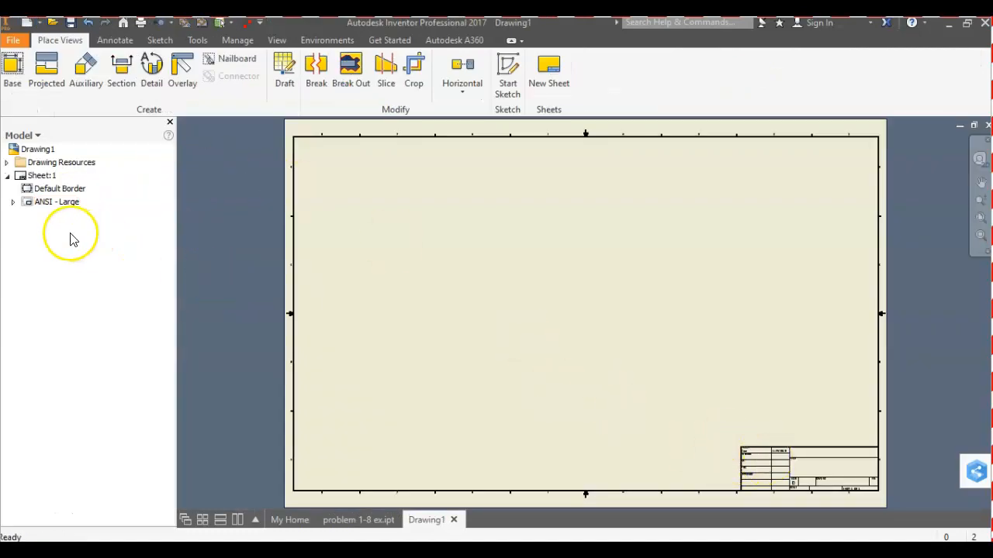
right_click(39, 179)
click(94, 304)
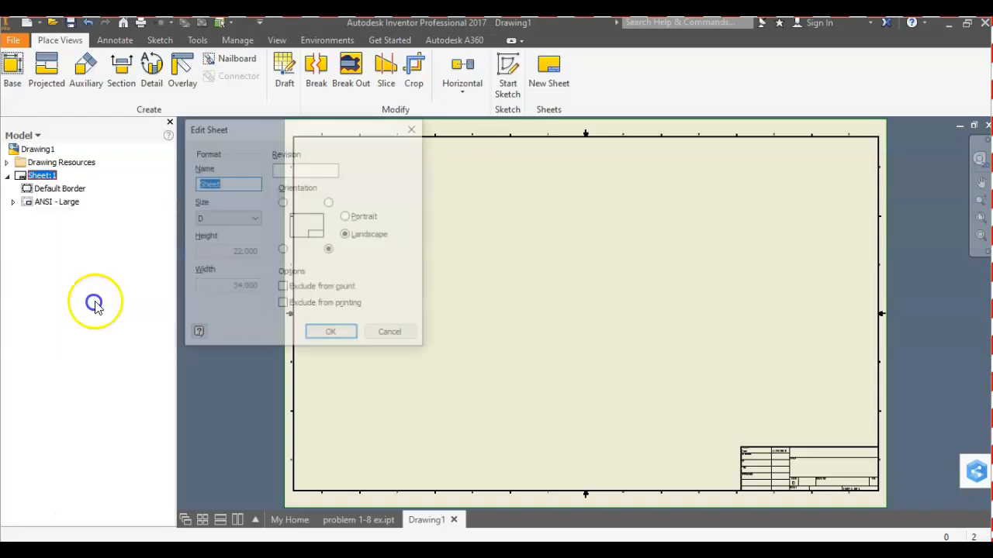
click(232, 220)
click(221, 230)
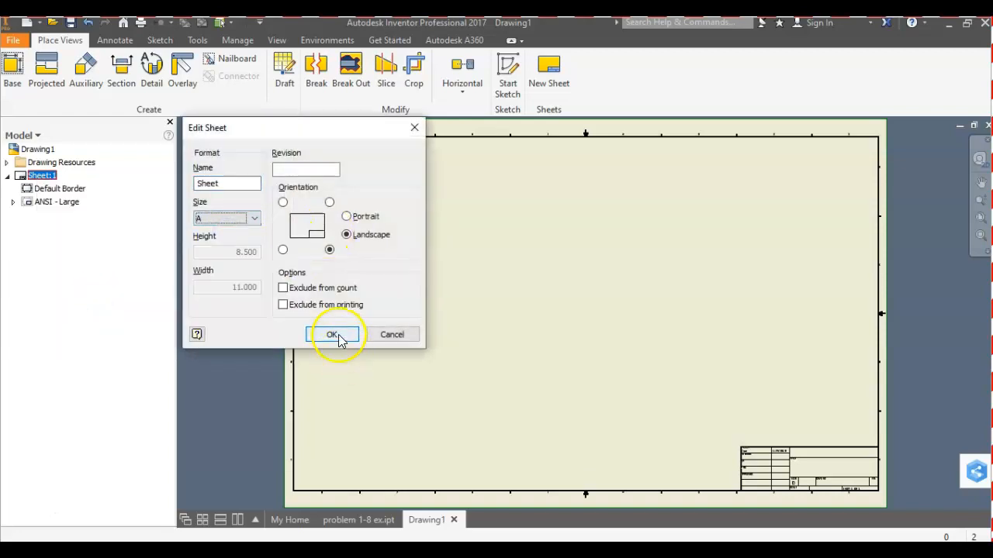
click(332, 335)
Replace the sheet's ANSI - Large title block with the ANSI A title block
right_click(65, 208)
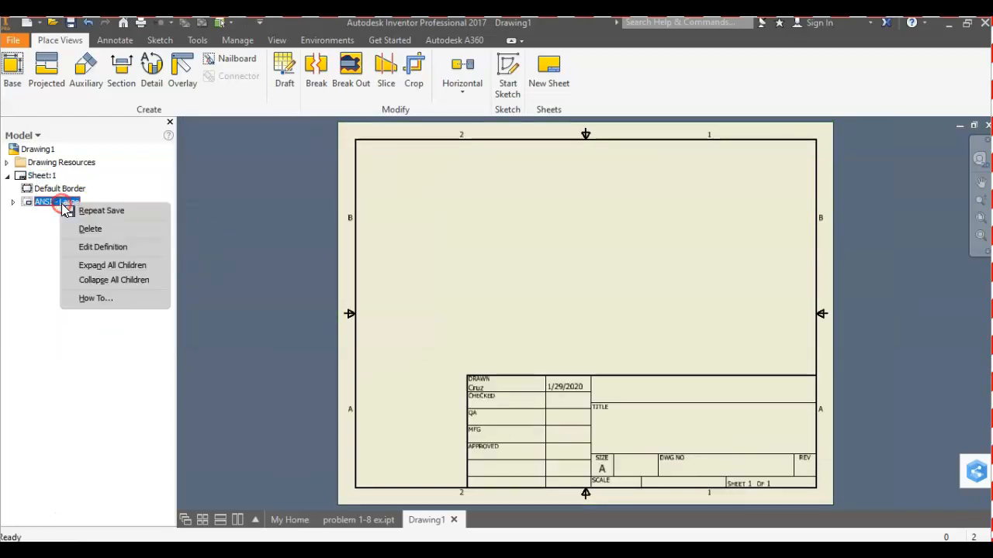
click(84, 229)
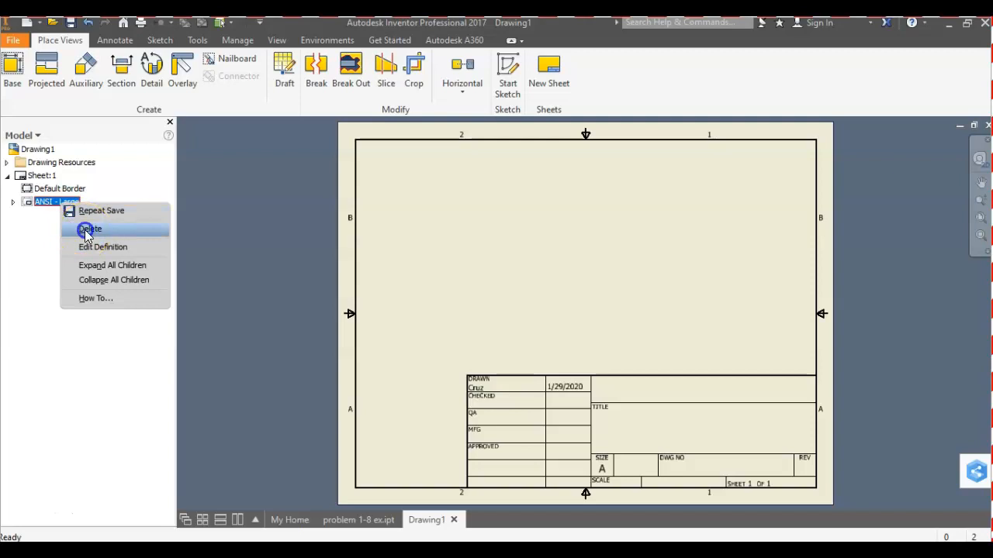
click(8, 164)
click(13, 202)
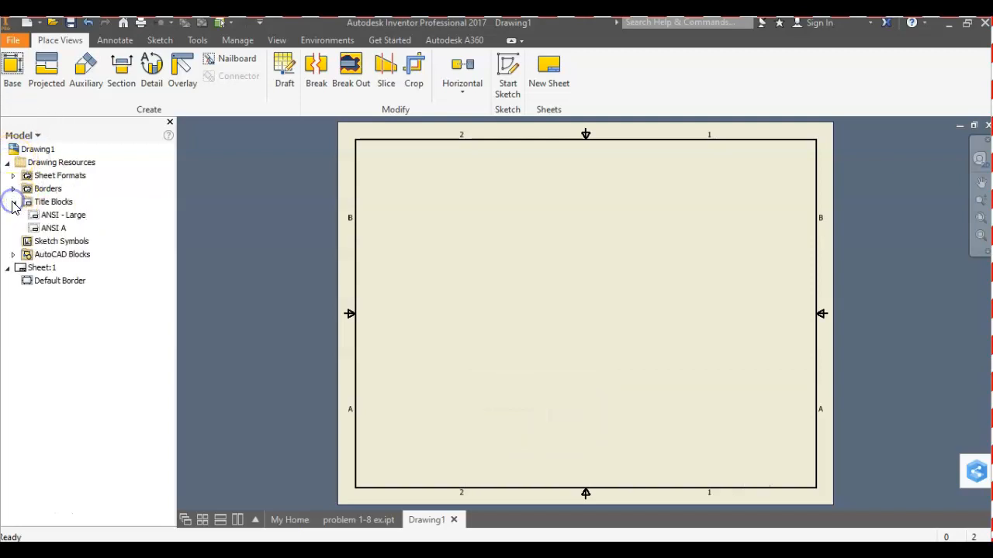
right_click(58, 227)
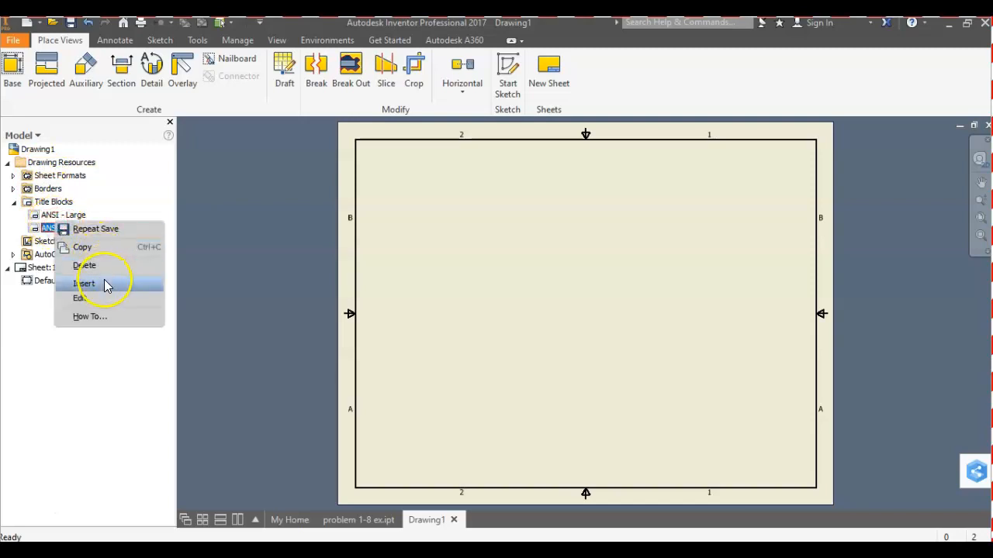
click(107, 285)
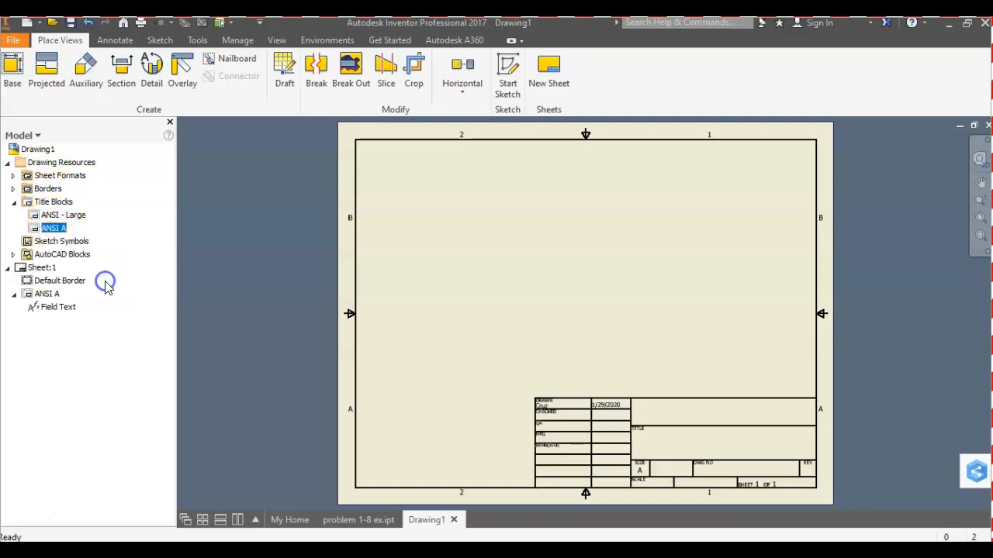
Place a 1:1 front base view of the bracket with projected top, right-side and isometric views, and move the side view farther from the front view
click(22, 91)
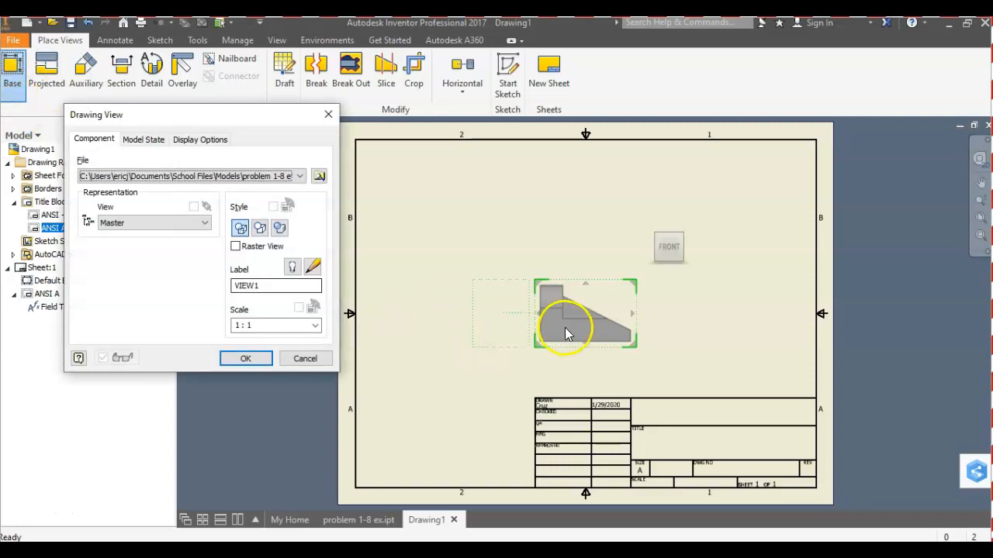
mouse_move(425, 342)
mouse_down()
mouse_move(412, 335)
mouse_move(433, 335)
mouse_up()
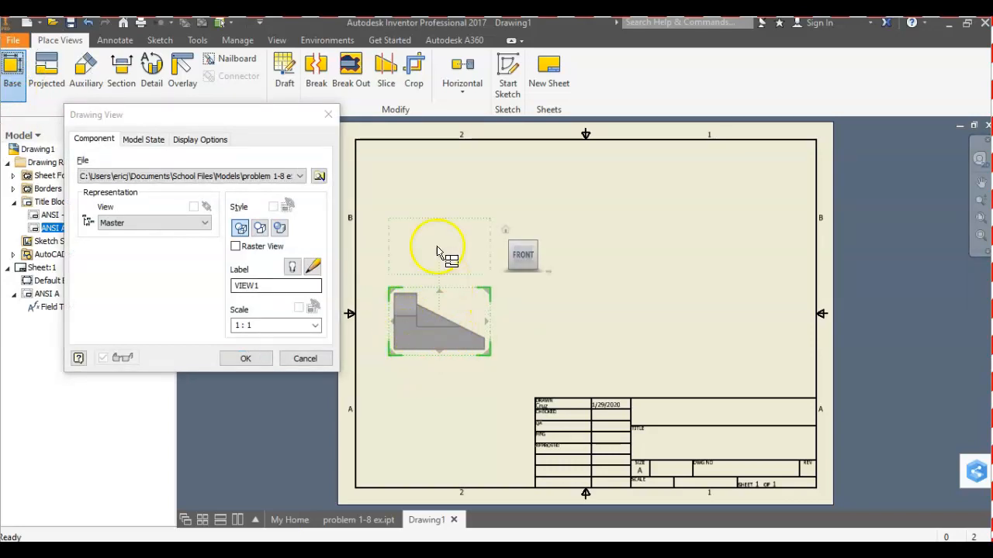
click(432, 205)
click(543, 332)
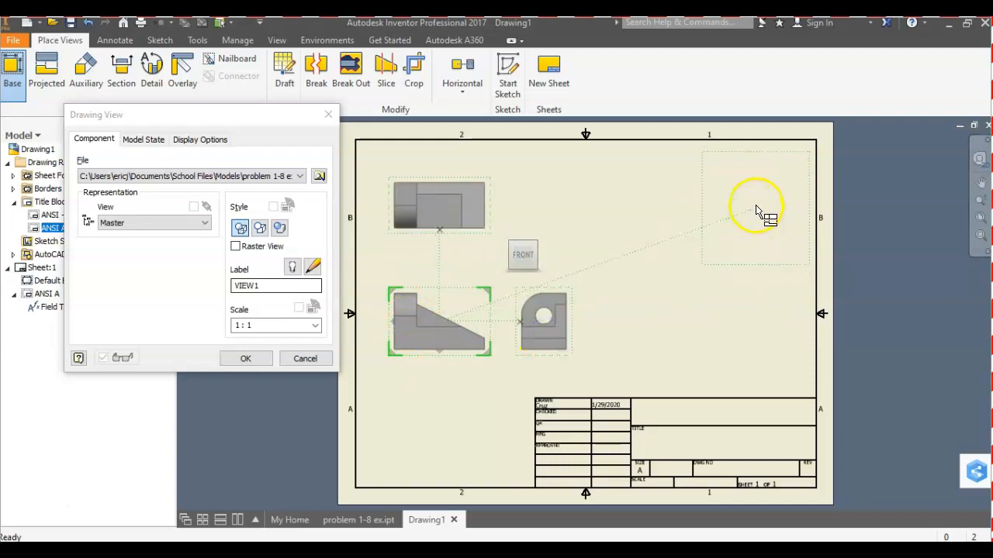
click(756, 205)
click(245, 358)
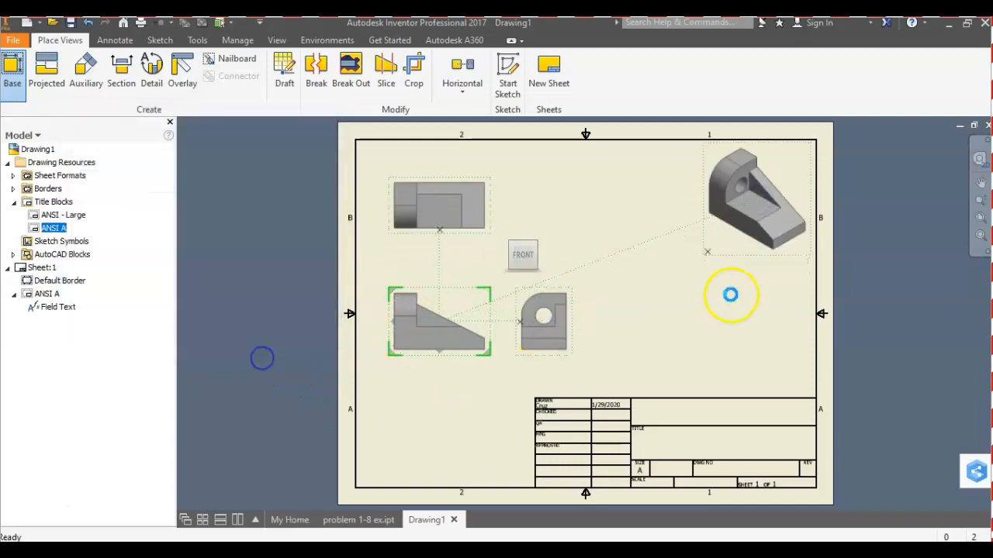
drag(578, 350, 631, 354)
middle_drag(552, 265, 485, 275)
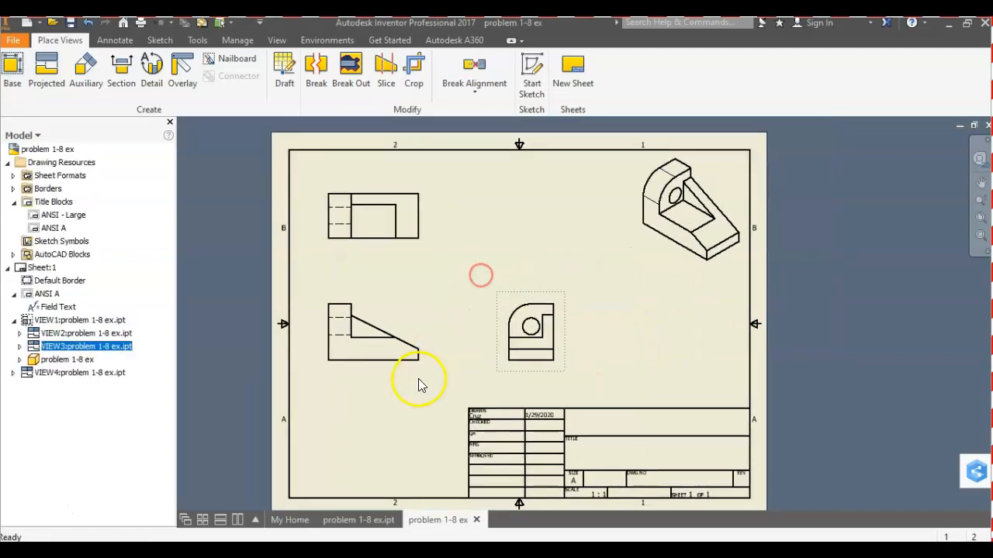
double_click(416, 376)
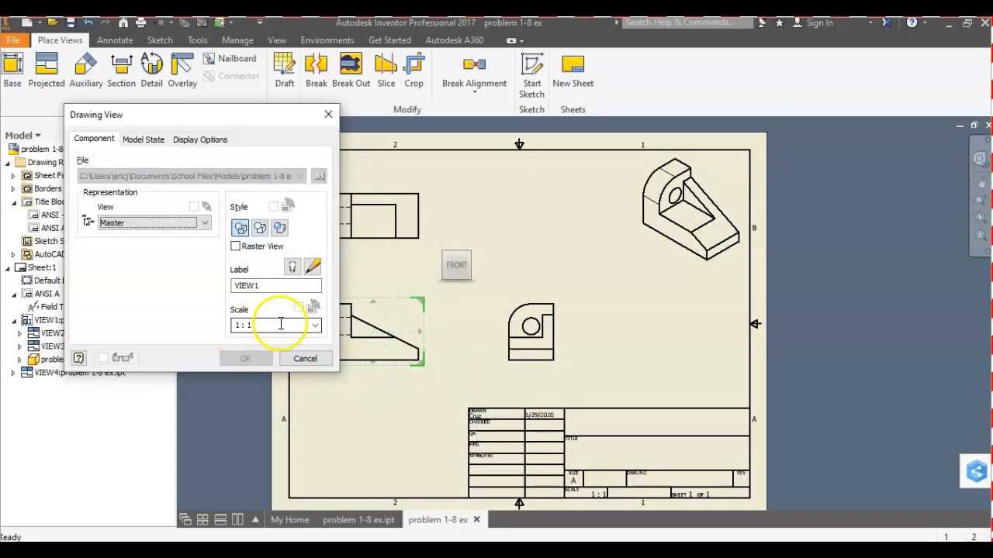
click(315, 325)
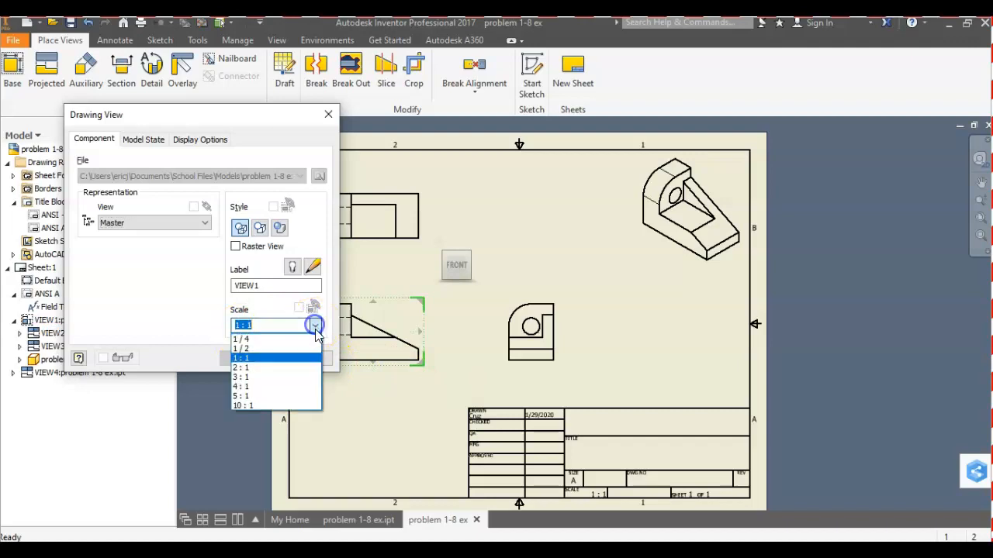
click(294, 367)
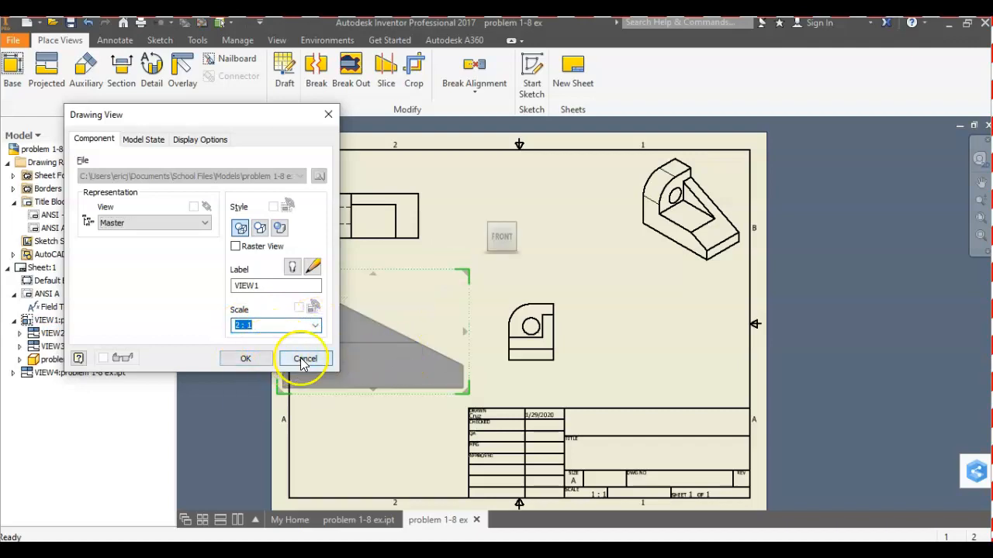
click(305, 358)
Dimension the overall length of the front view along its bottom edge, placing the dimension below the view
middle_drag(399, 265, 389, 282)
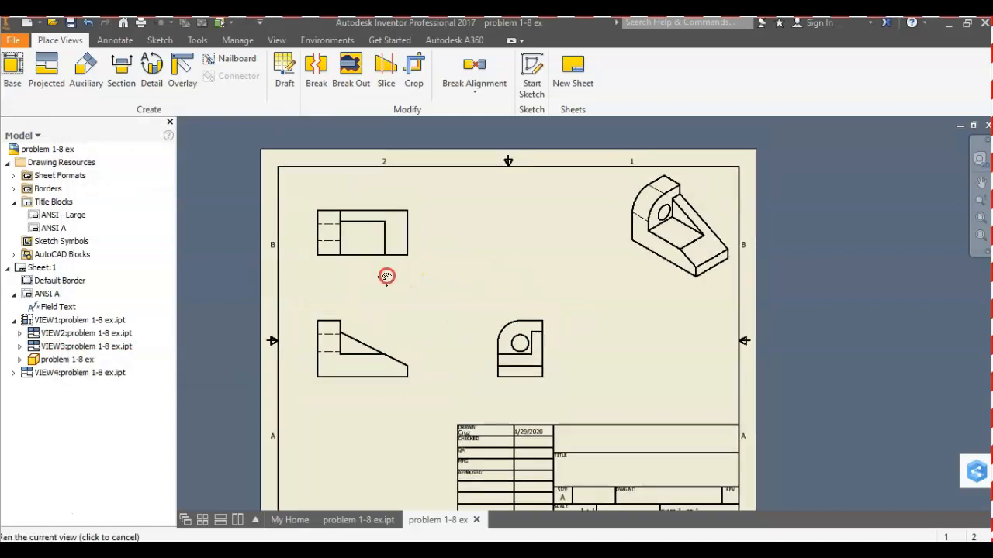
click(118, 43)
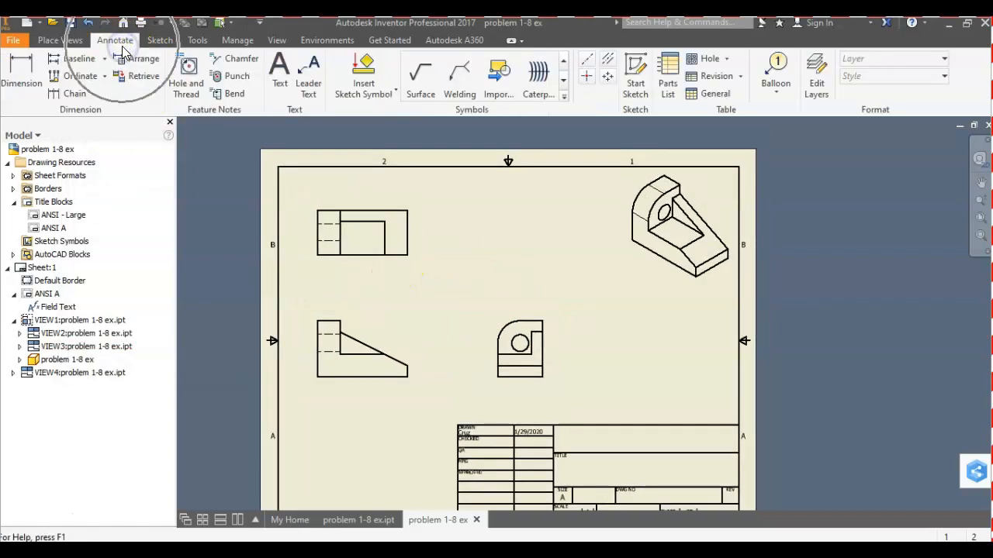
click(16, 68)
scroll(395, 405, down, 3)
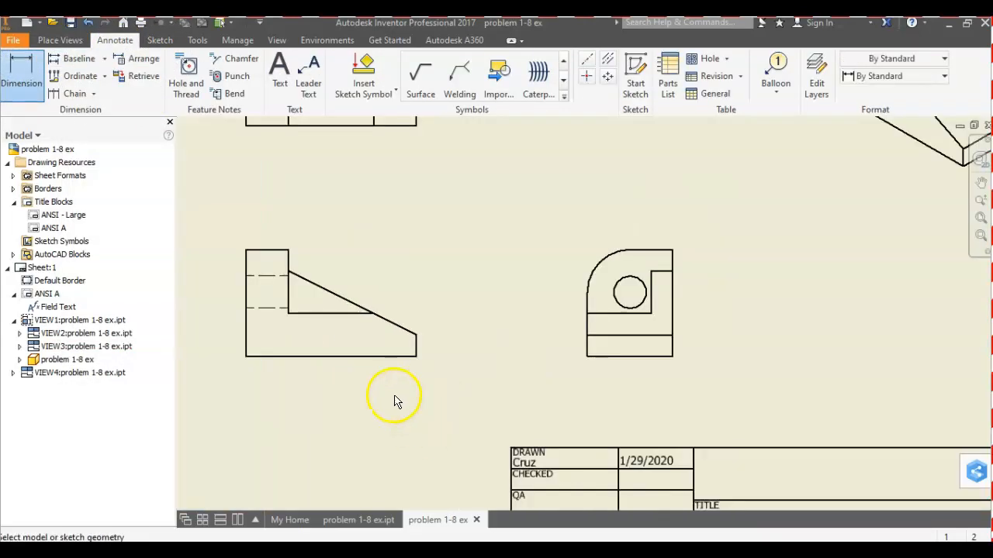
click(380, 359)
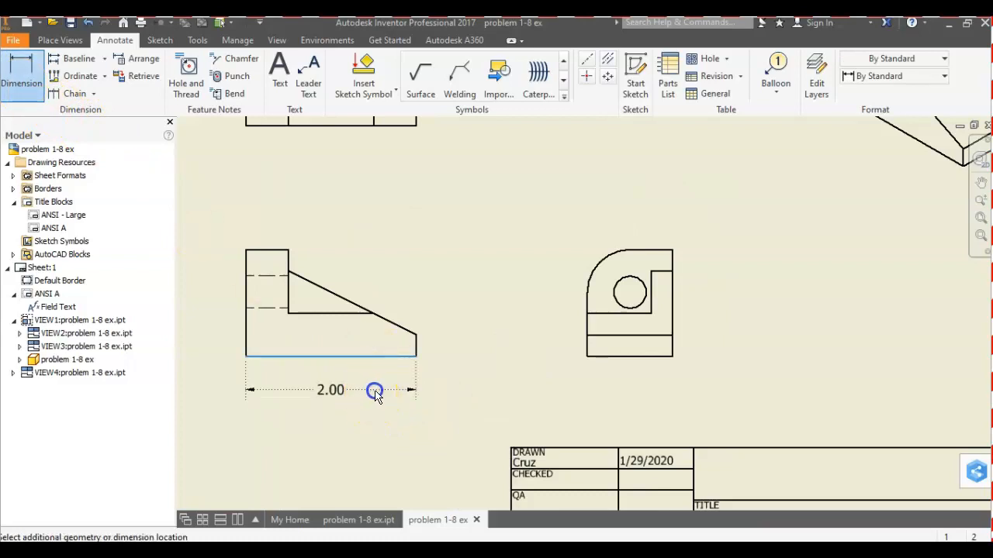
click(575, 387)
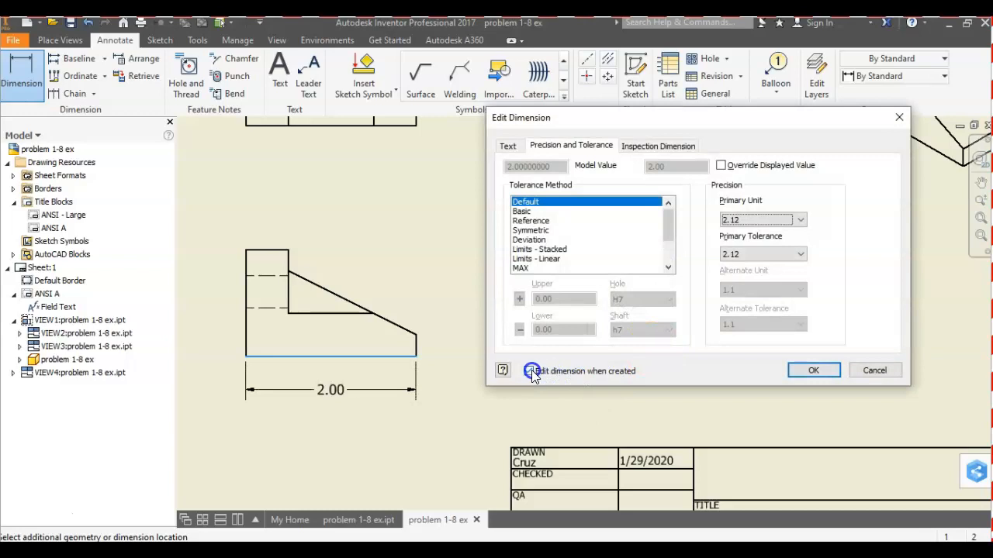
Set the length dimension's primary unit and primary tolerance precision to 3.123 and turn off editing dimensions when created
click(785, 223)
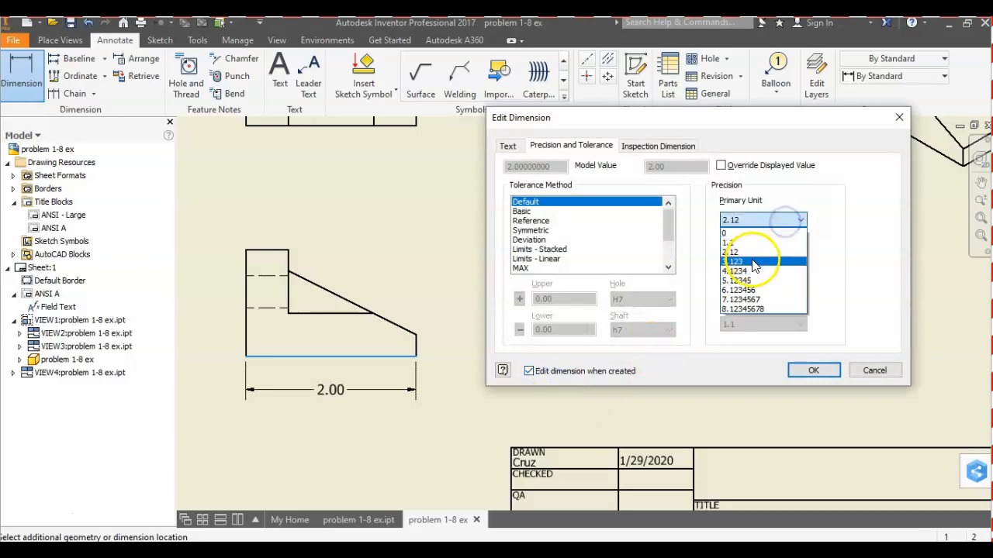
click(744, 262)
click(764, 254)
click(743, 296)
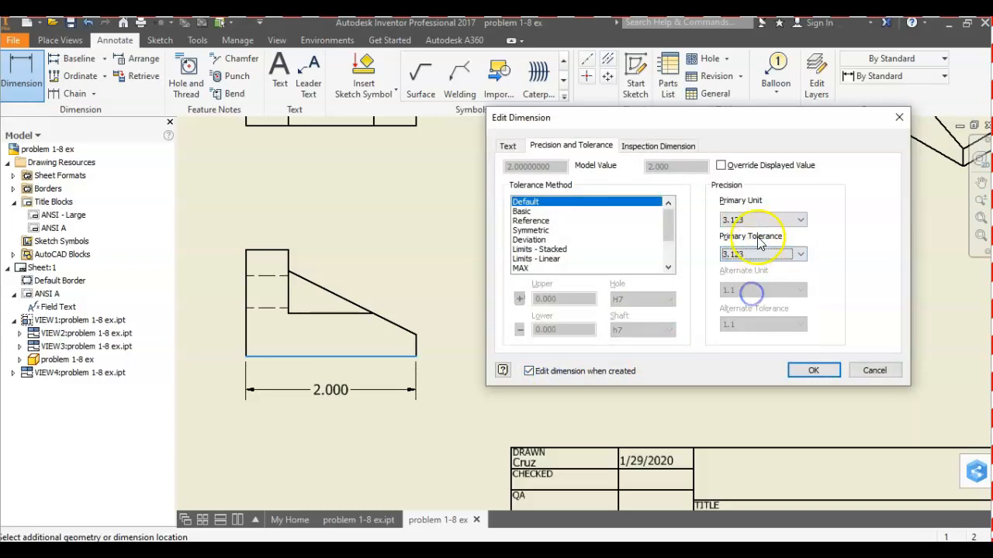
click(592, 373)
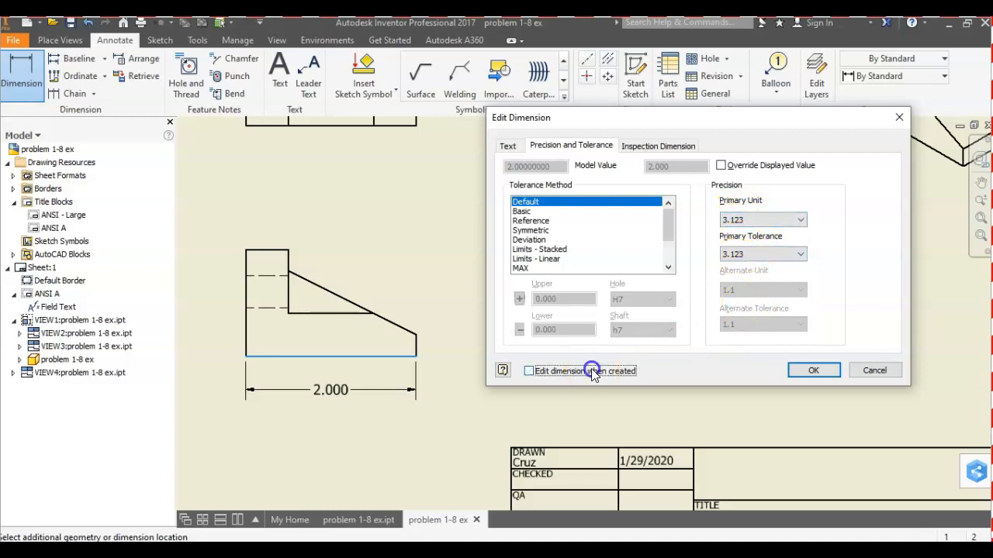
click(806, 370)
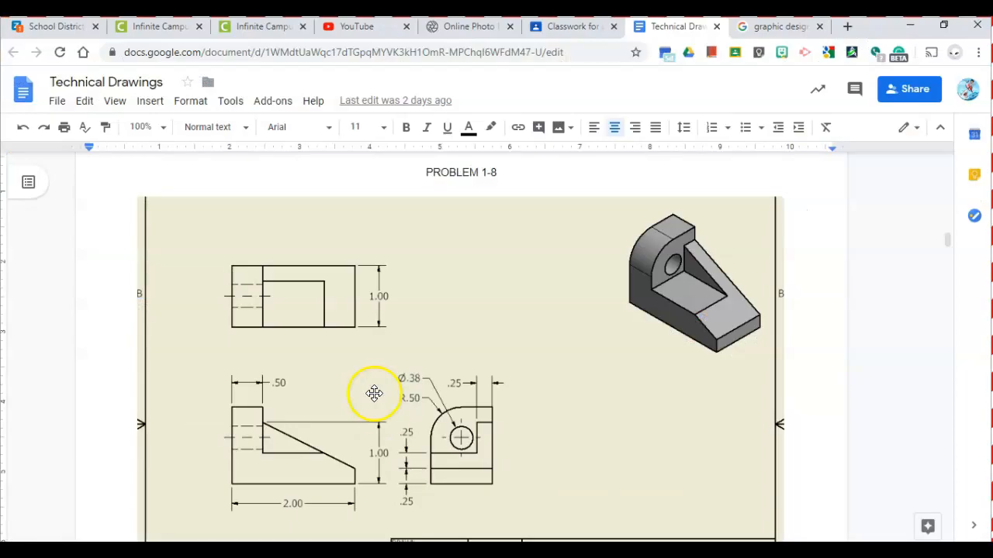
Switch back to Inventor and set the precision of the front view's overall length dimension to two decimal places
key(alt+Tab)
double_click(328, 404)
click(735, 220)
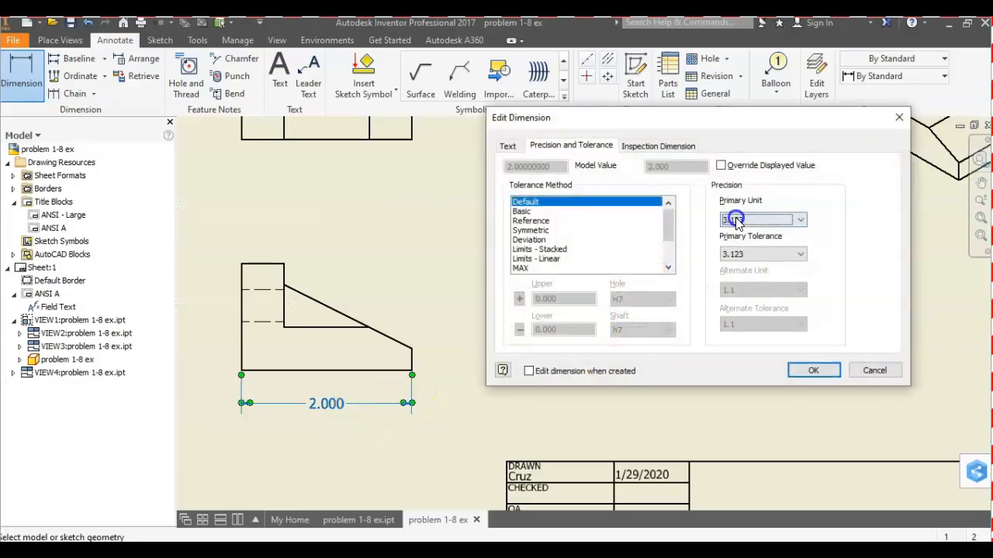
click(733, 243)
click(749, 221)
click(748, 252)
click(752, 260)
click(746, 287)
click(813, 370)
Add a center mark to the hole in the side view
middle_drag(481, 386, 482, 392)
mouse_move(516, 362)
middle_down()
mouse_move(505, 408)
mouse_move(514, 425)
middle_up()
key(Home)
scroll(508, 403, up, 2)
click(588, 76)
click(661, 395)
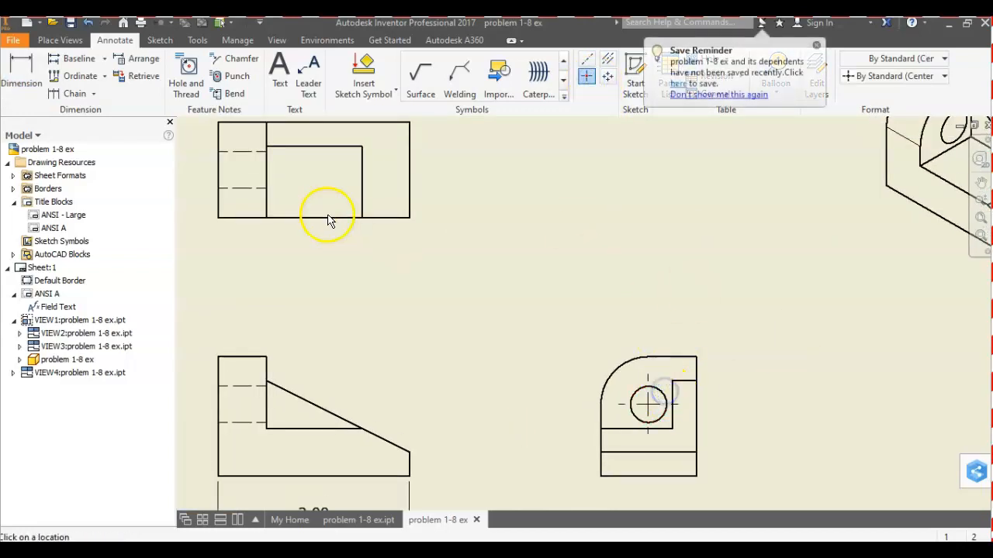
Add centerline bisectors between the hole's hidden lines in the front view and the top view
click(249, 388)
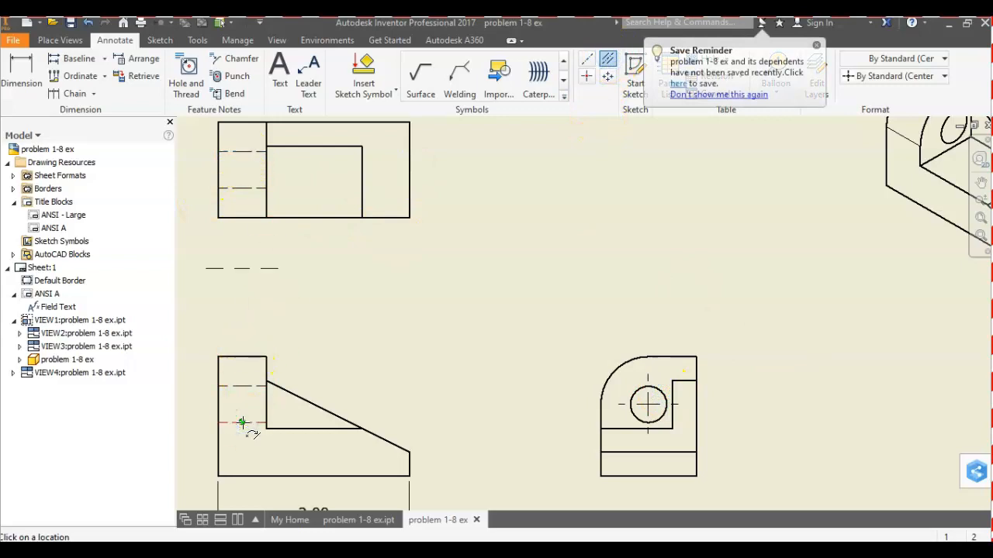
click(383, 309)
click(609, 59)
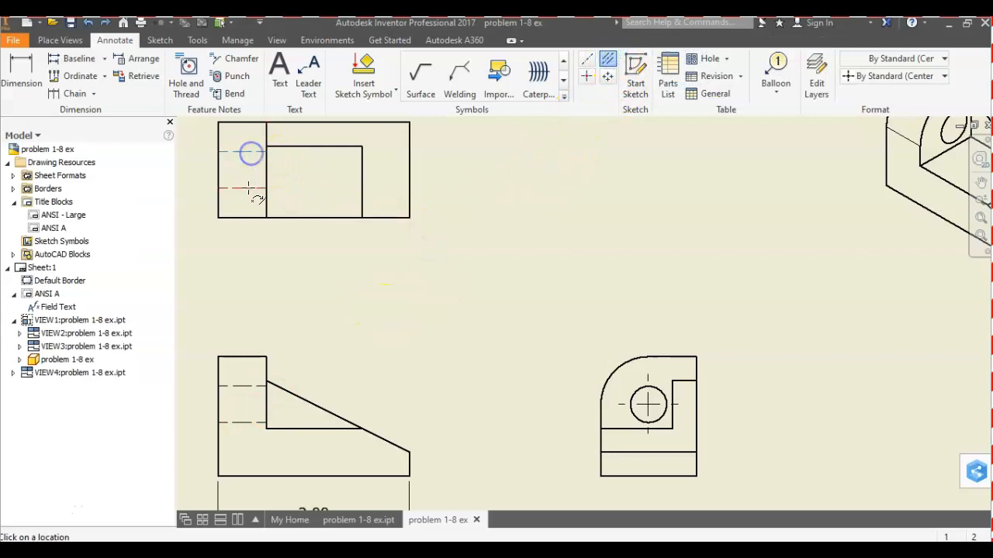
middle_drag(409, 390, 423, 358)
key(Escape)
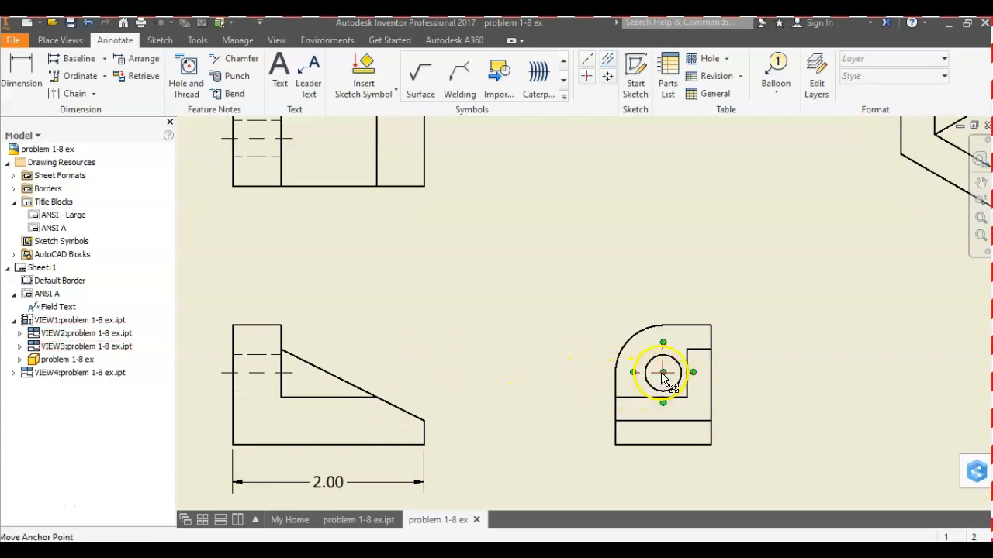
Open the length dimension's style for editing and set the Label Text (ANSI) text style's font to Technic
middle_drag(551, 404, 547, 341)
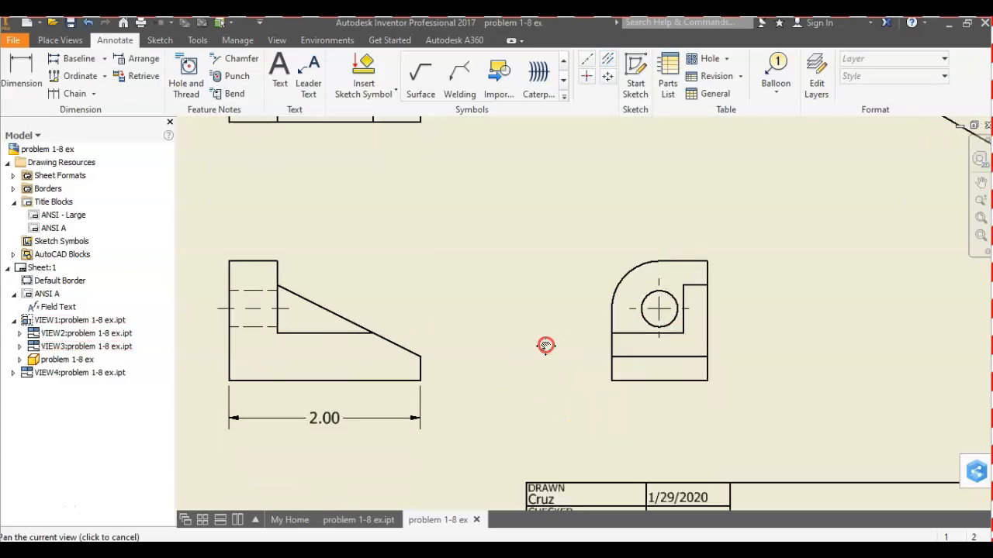
click(330, 419)
right_click(329, 419)
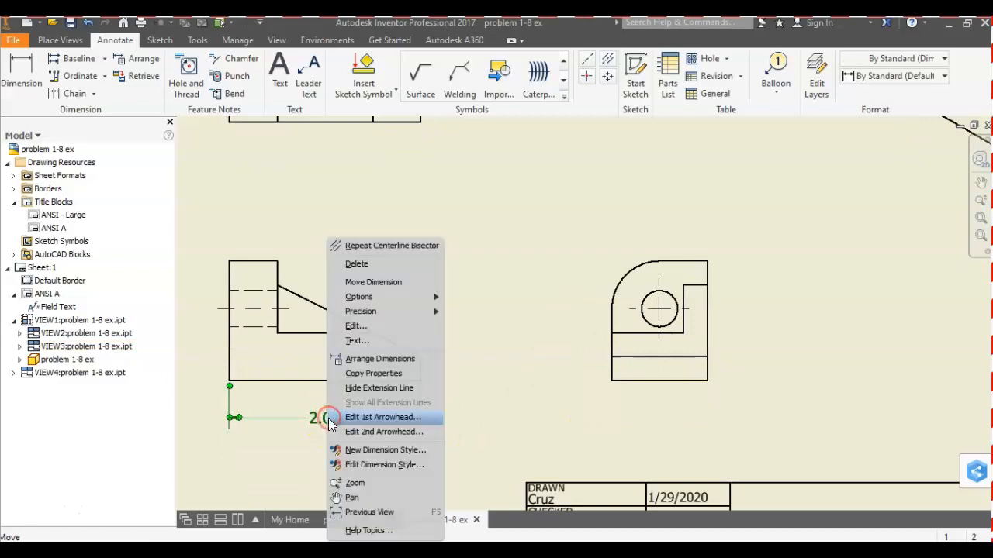
click(360, 468)
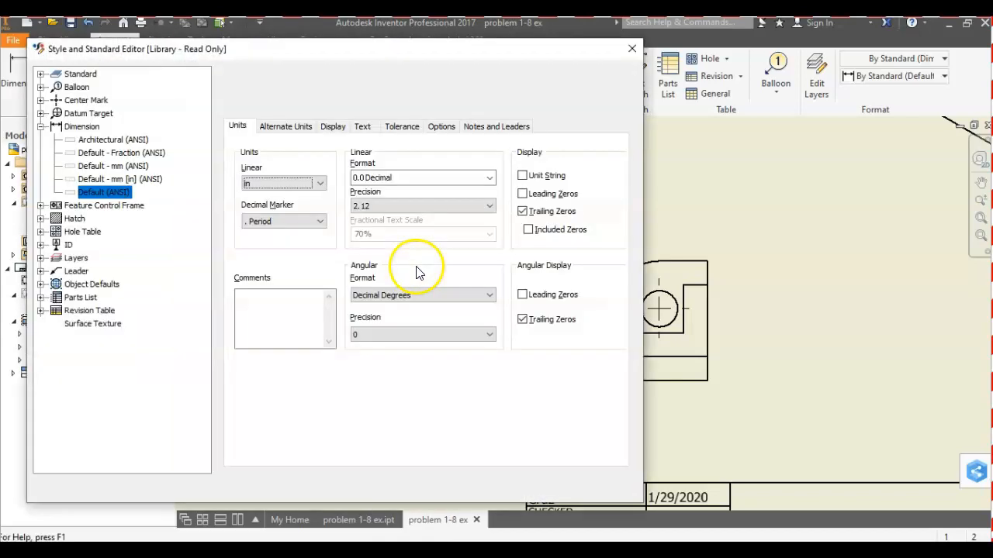
click(41, 363)
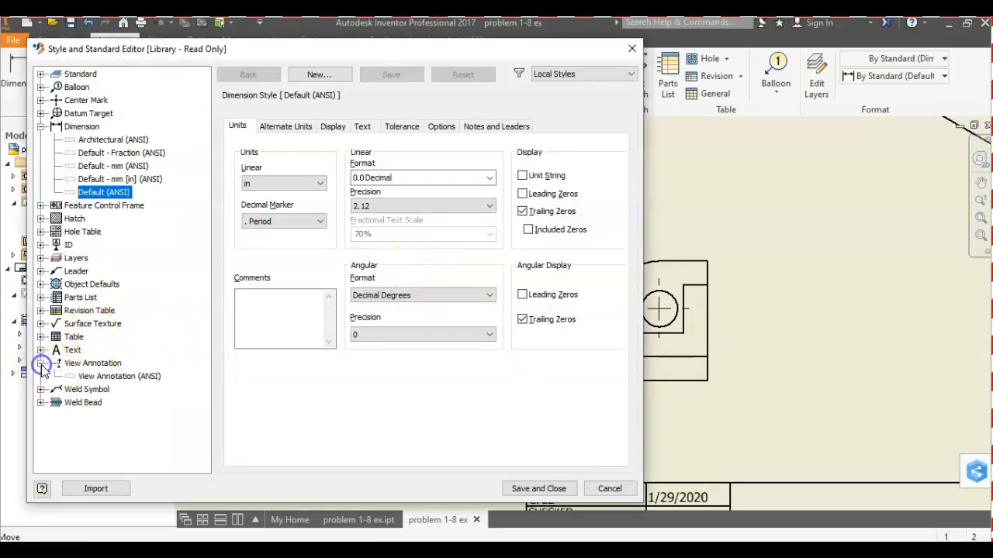
click(40, 350)
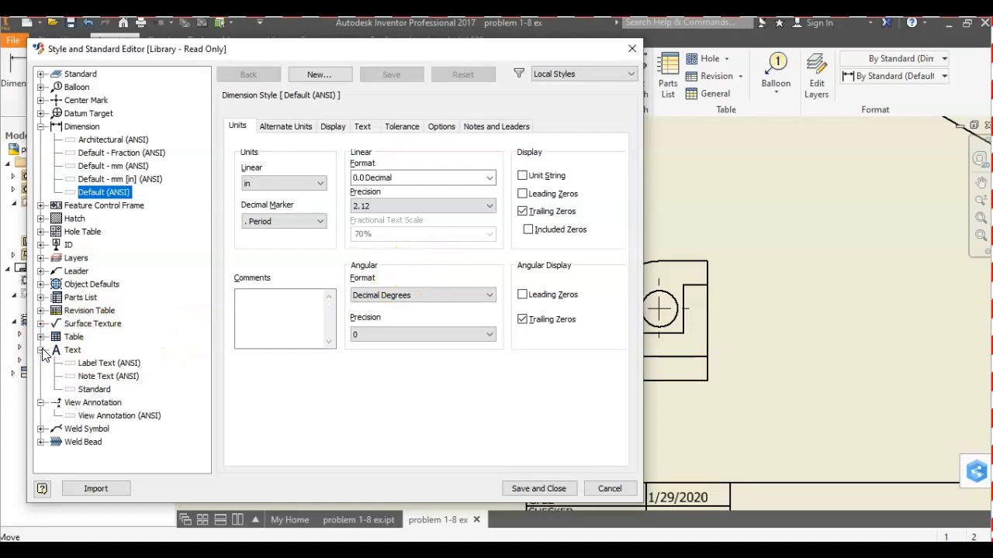
click(122, 365)
click(287, 277)
click(284, 304)
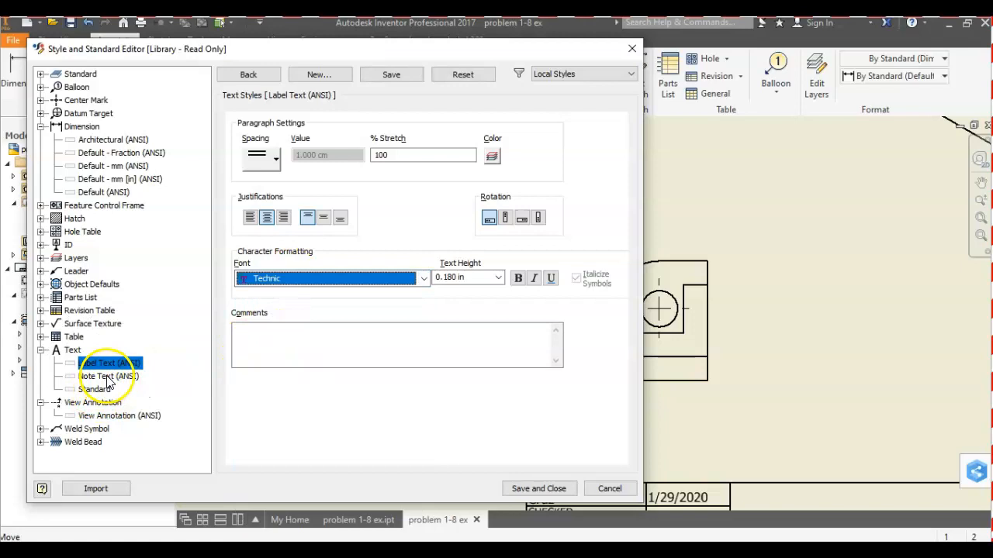
Set the Note Text (ANSI) text style's font to Technic
click(108, 376)
click(269, 311)
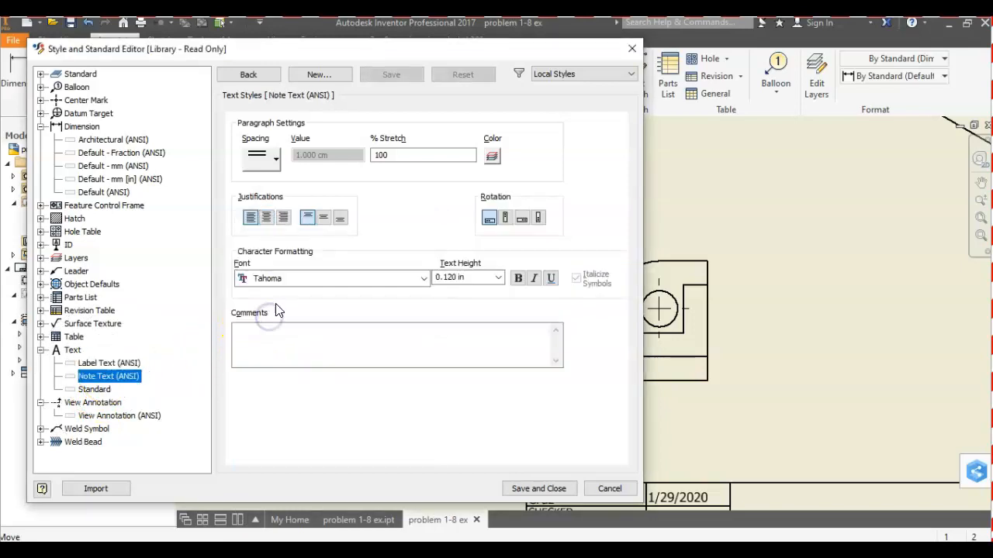
click(287, 277)
click(284, 310)
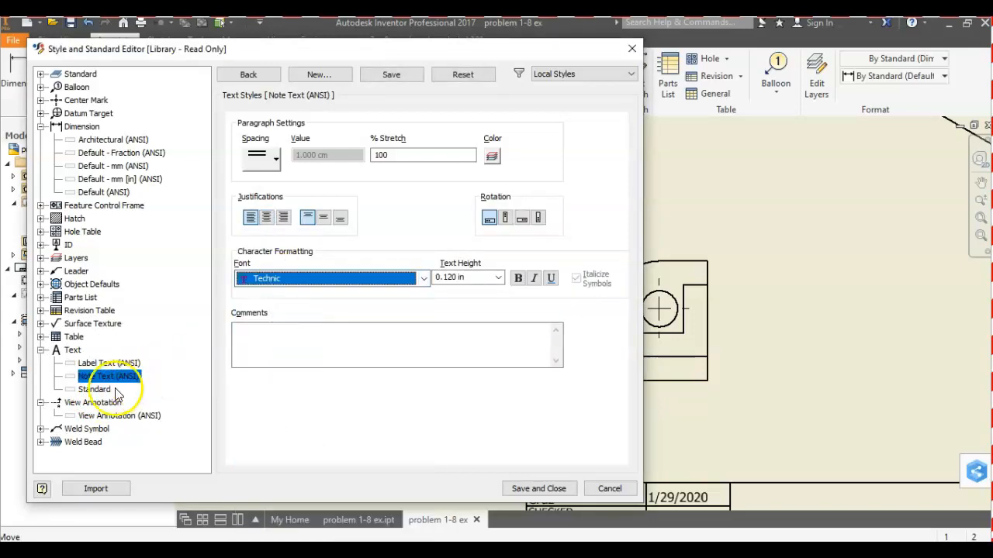
Set the Standard text style's font to Technic and save the style changes
click(108, 378)
click(280, 312)
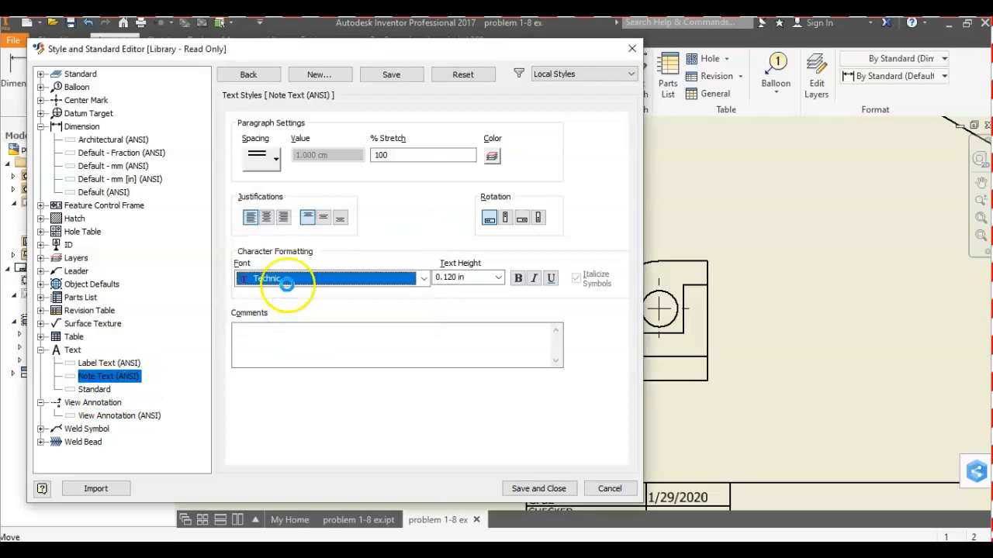
click(286, 279)
scroll(291, 311, up, 1)
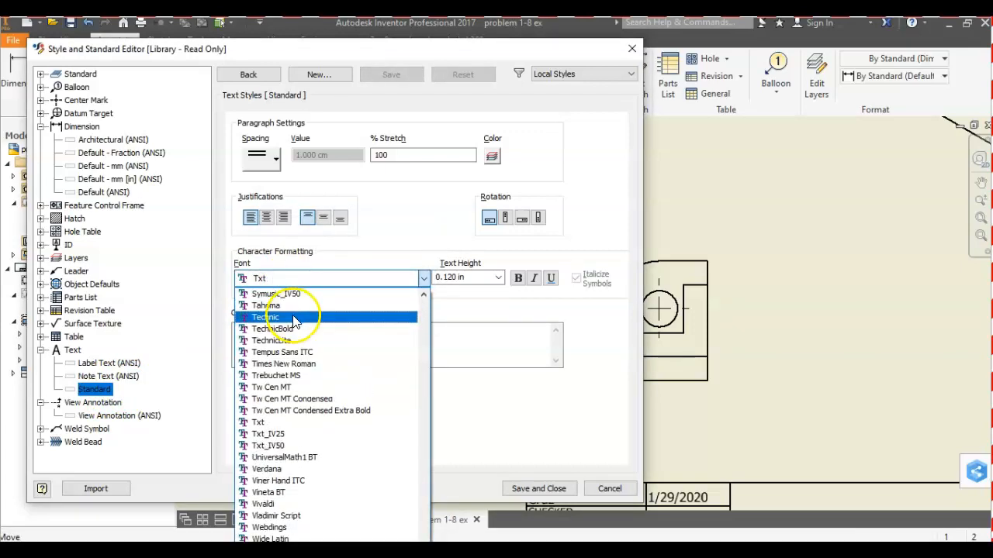
click(289, 311)
click(541, 489)
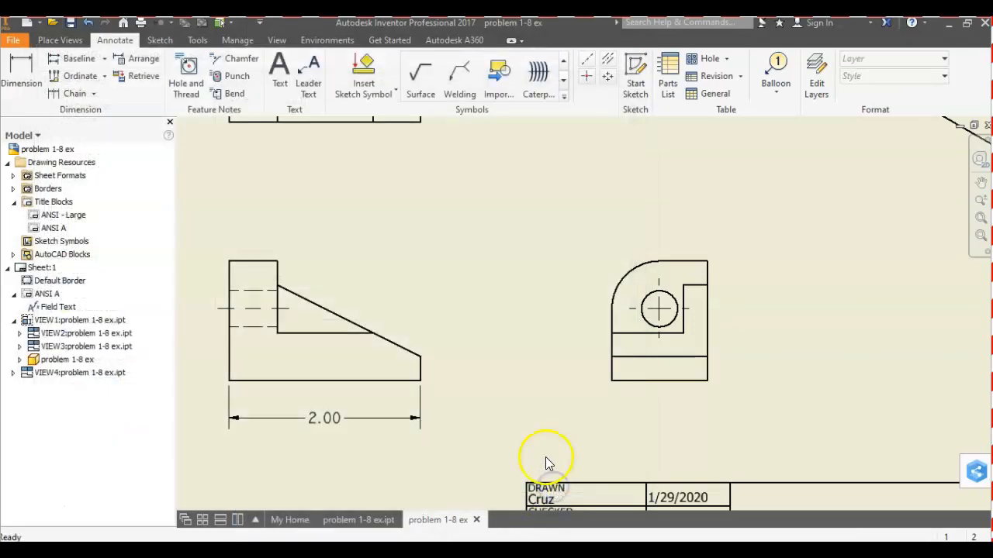
click(332, 423)
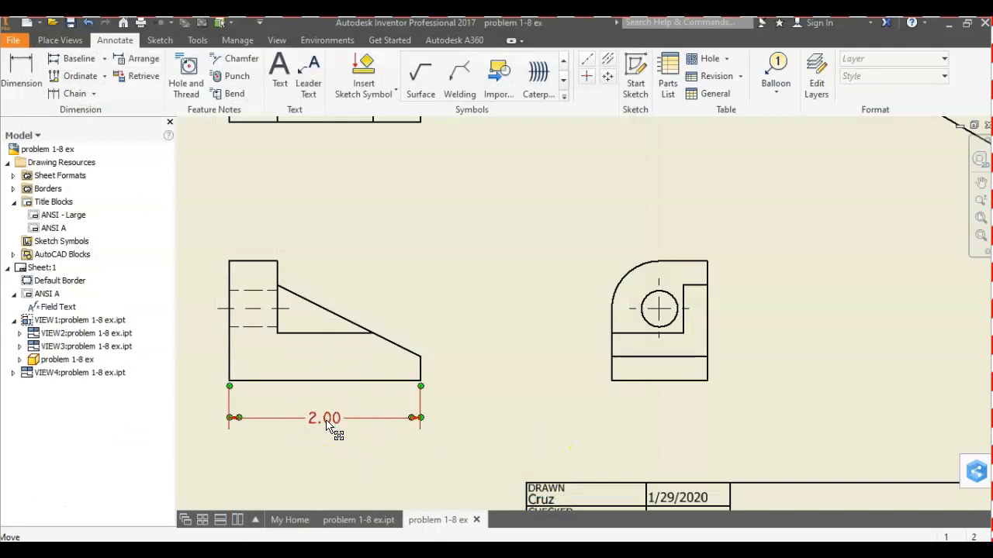
key(Escape)
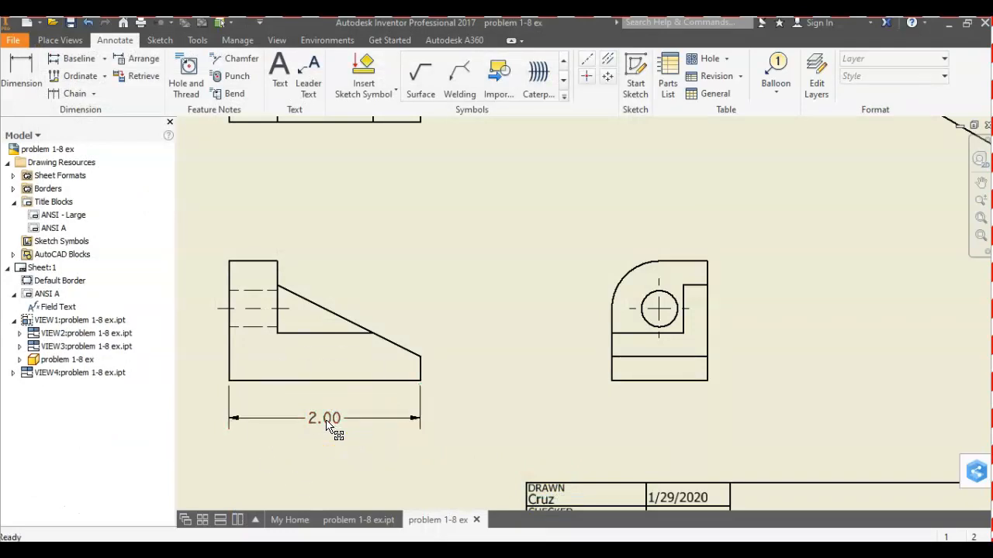
Open the style of the side view's center mark for editing and set its Mark size to 0.050 in
middle_drag(564, 314, 532, 321)
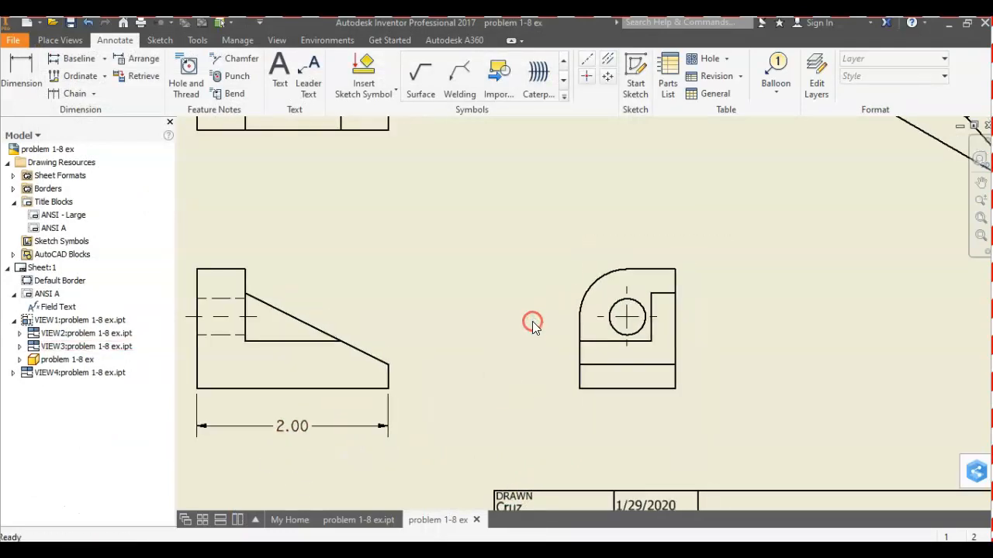
right_click(628, 321)
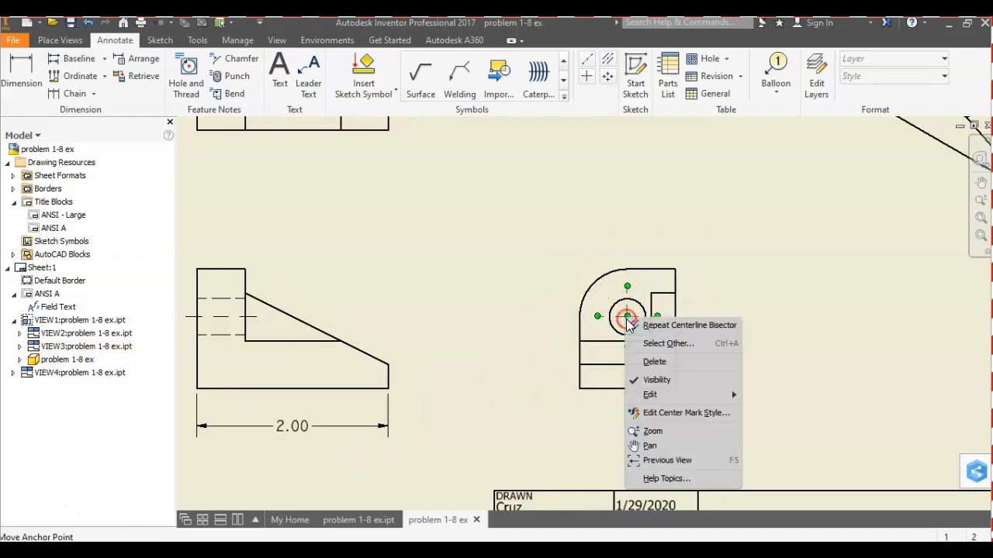
click(643, 414)
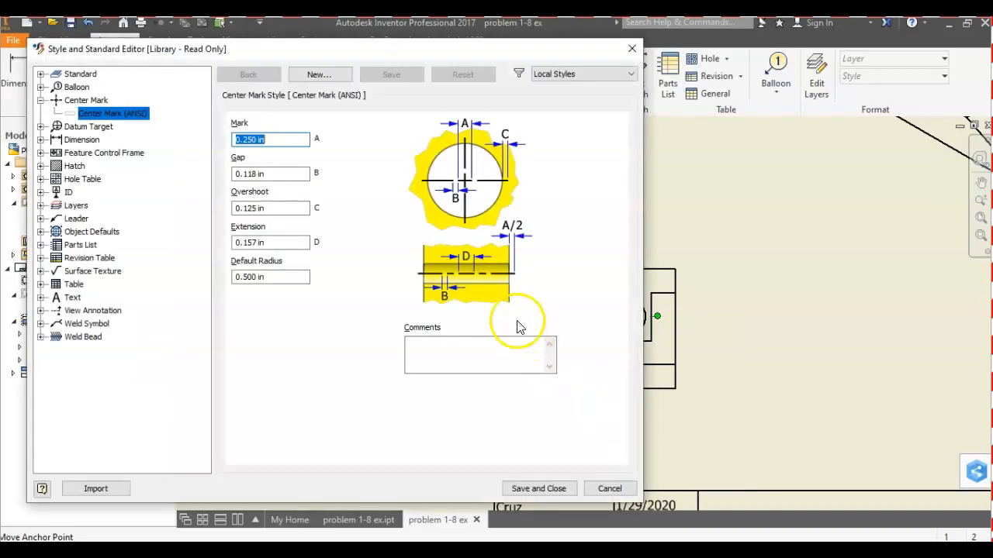
click(259, 141)
double_click(260, 139)
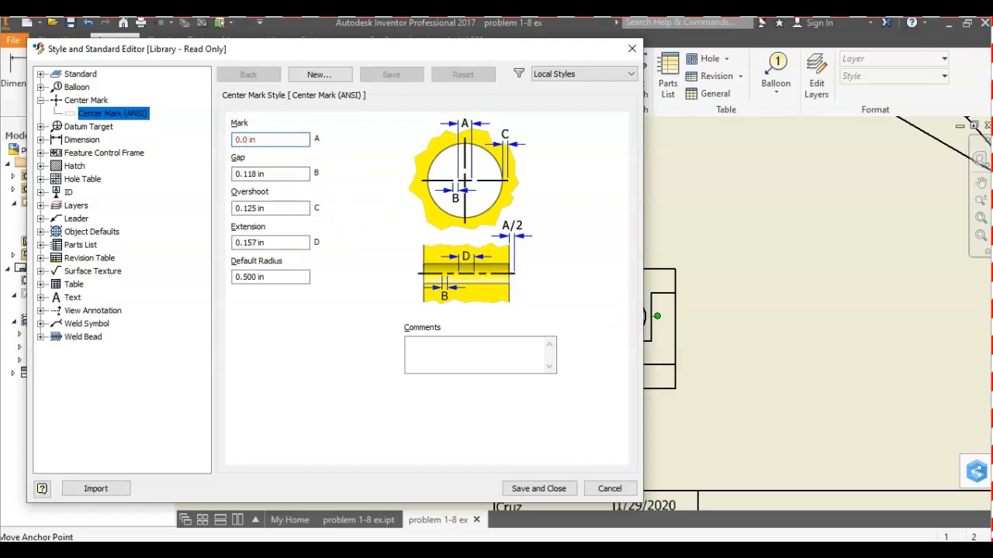
text(05)
Set the center mark style's Gap to 0.100 in and save the style changes
click(299, 172)
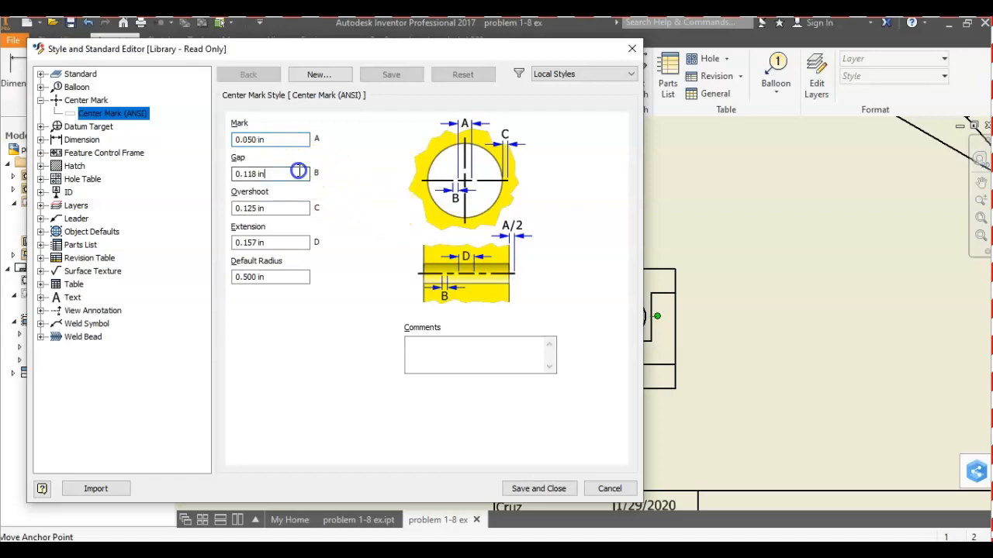
click(242, 174)
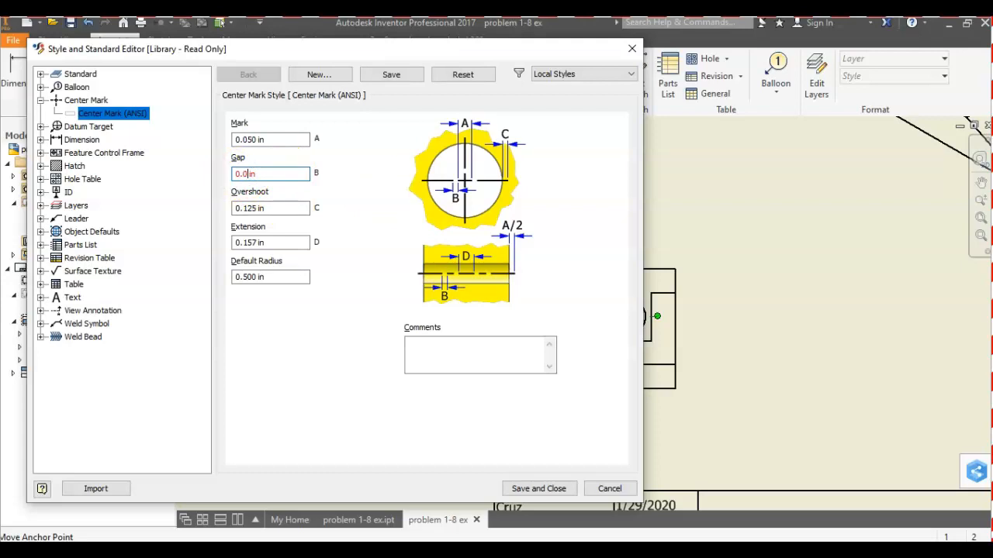
click(302, 208)
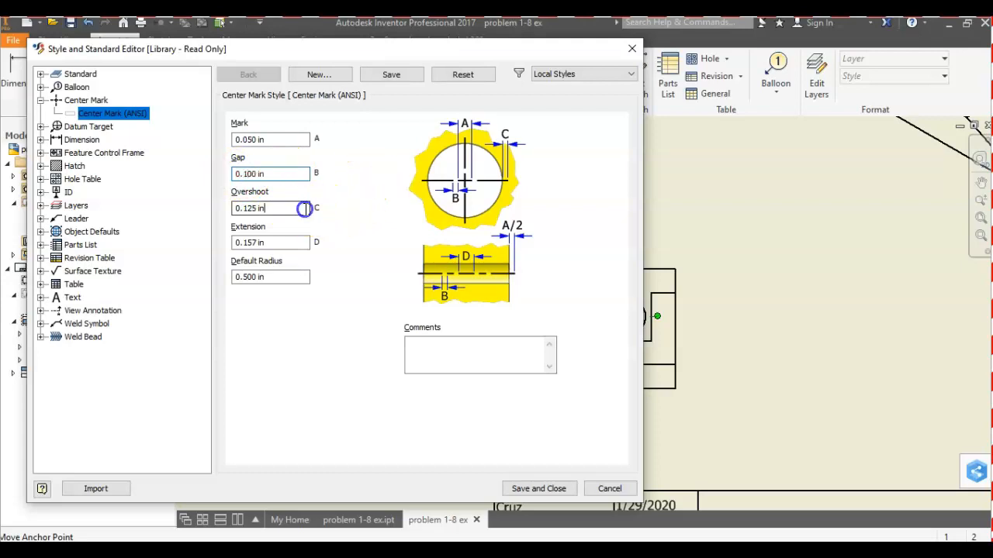
click(552, 487)
scroll(648, 333, up, 3)
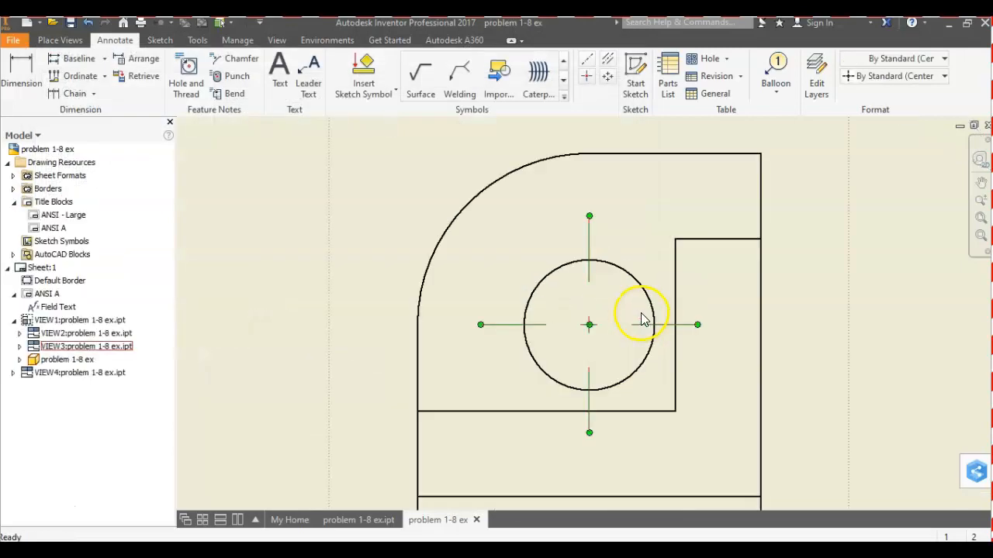
scroll(636, 330, down, 5)
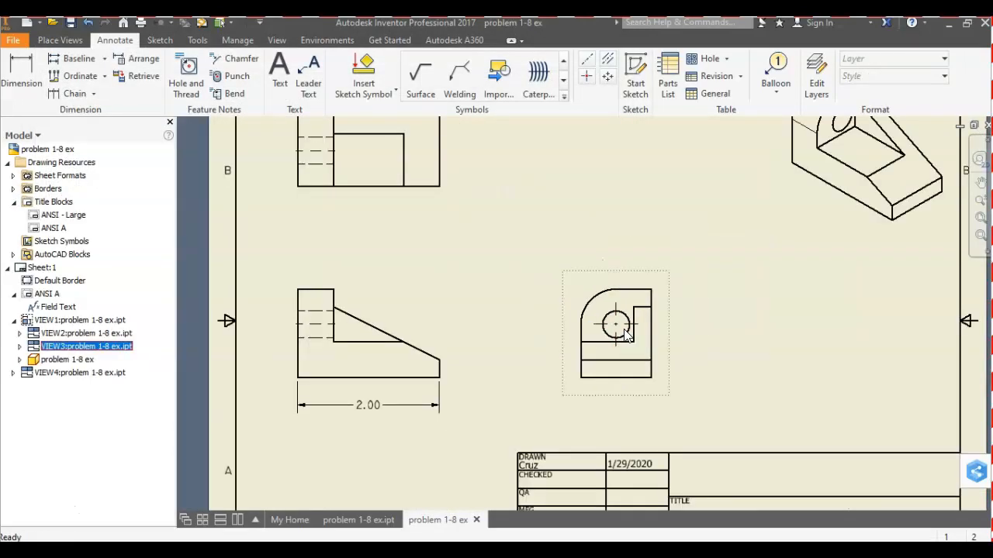
scroll(627, 332, up, 4)
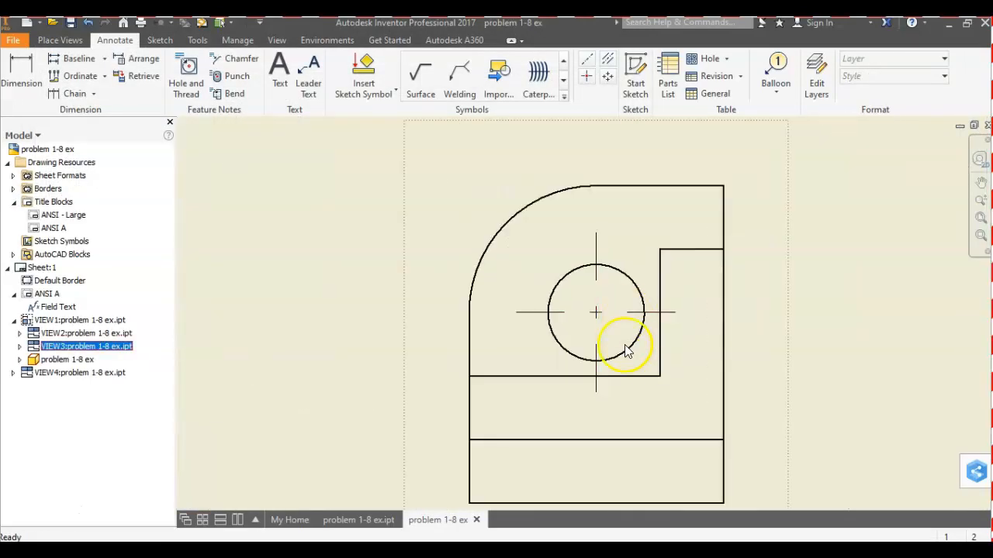
scroll(625, 334, down, 6)
scroll(628, 361, up, 2)
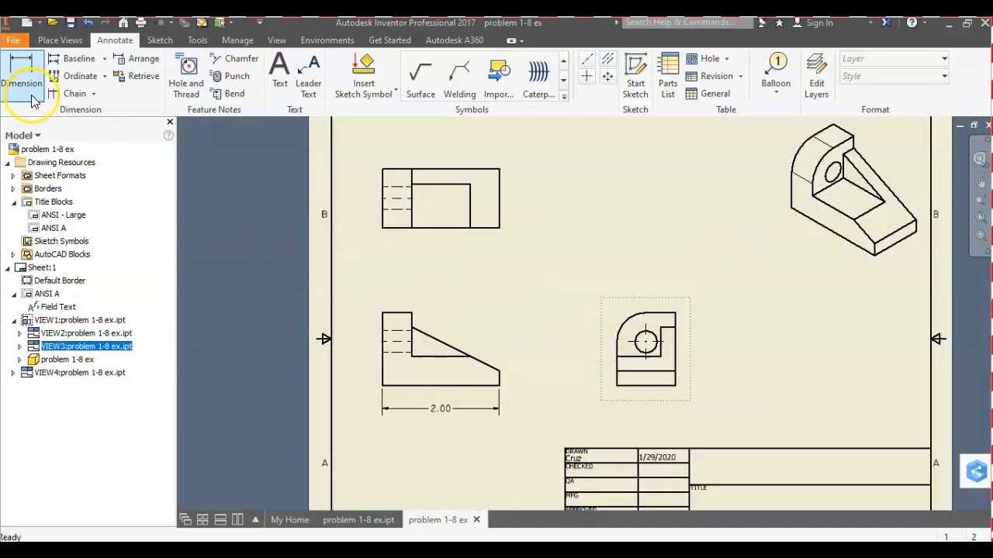
Dimension the vertical distance from the hole's center to the ledge line below it in the side view, placing it outside the rounded side
click(21, 74)
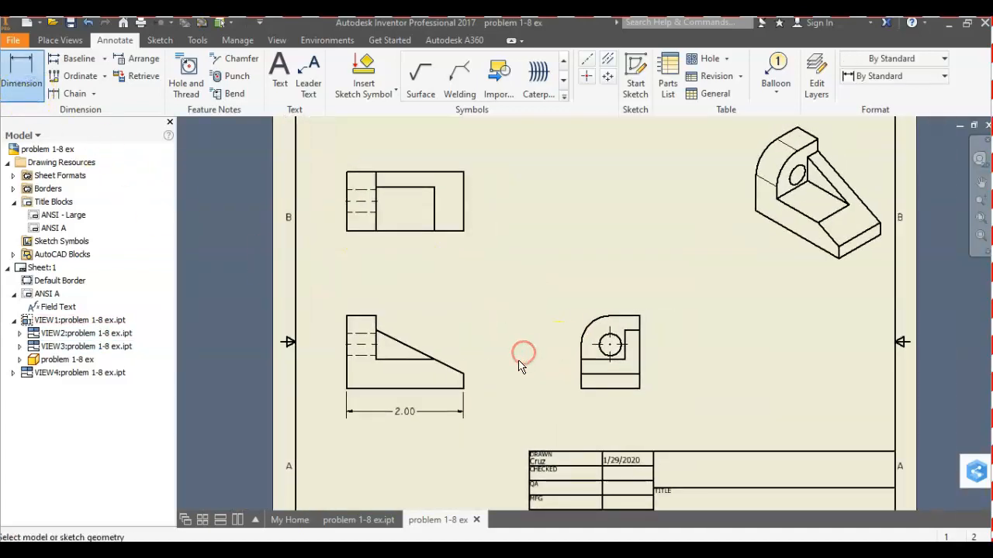
scroll(527, 358, up, 3)
scroll(558, 360, down, 3)
mouse_move(543, 361)
middle_down()
mouse_move(476, 359)
mouse_move(578, 332)
middle_up()
scroll(478, 360, up, 3)
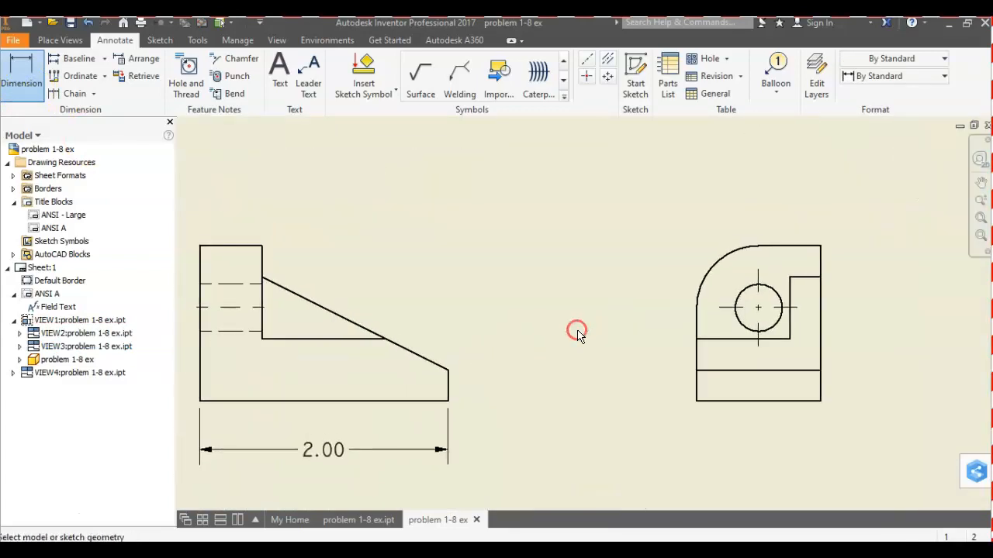
scroll(850, 301, up, 2)
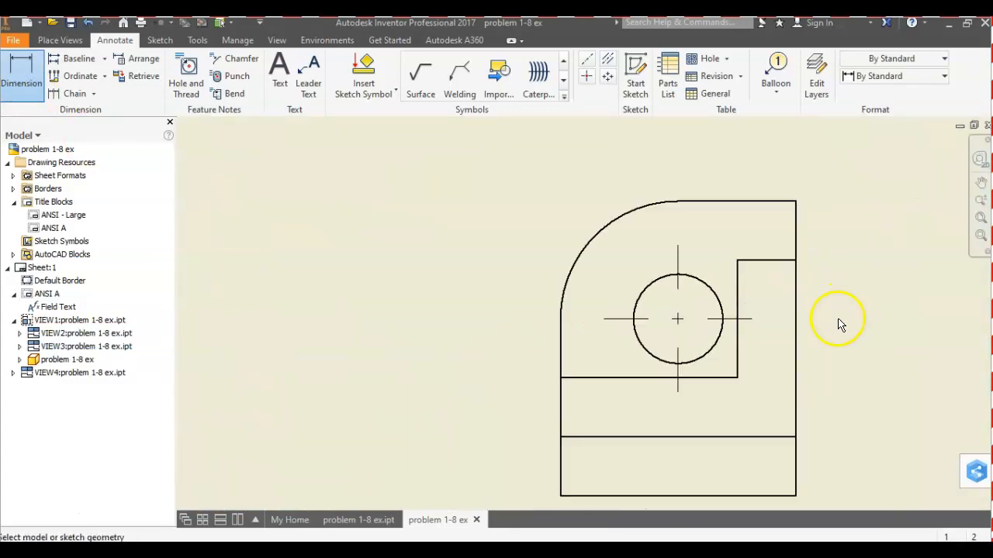
click(677, 319)
click(561, 379)
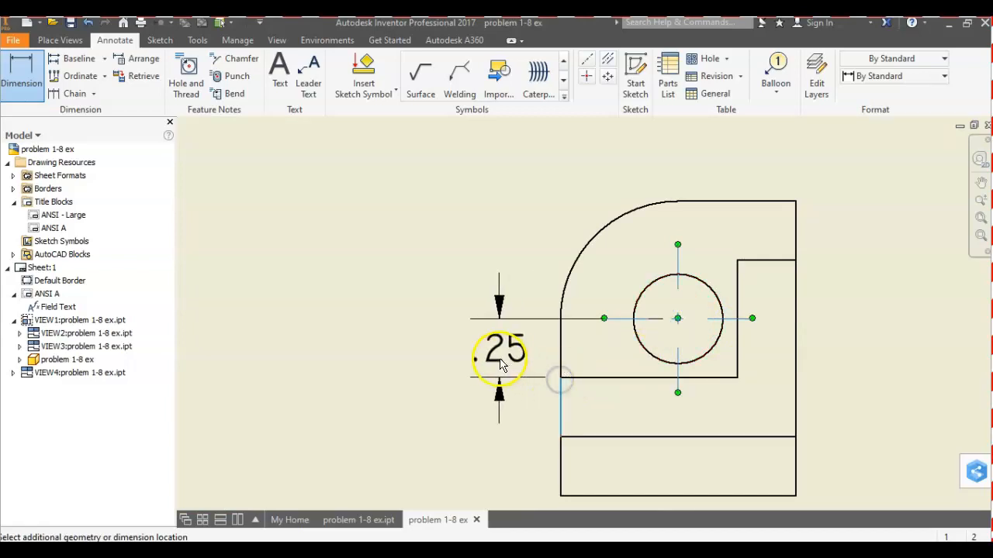
Dimension the horizontal distance from the hole's center to the straight vertical edge of the side view, placing it above the view
click(800, 277)
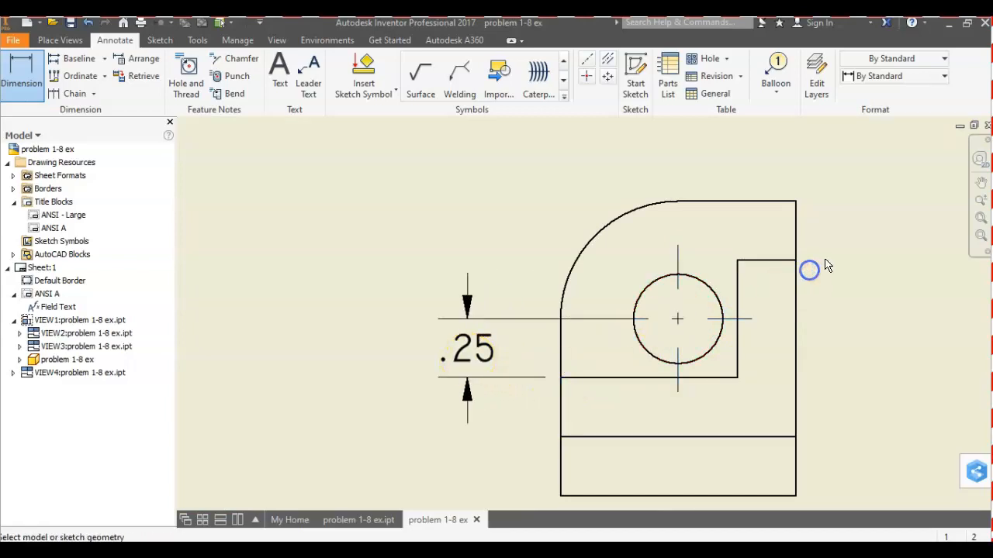
click(679, 317)
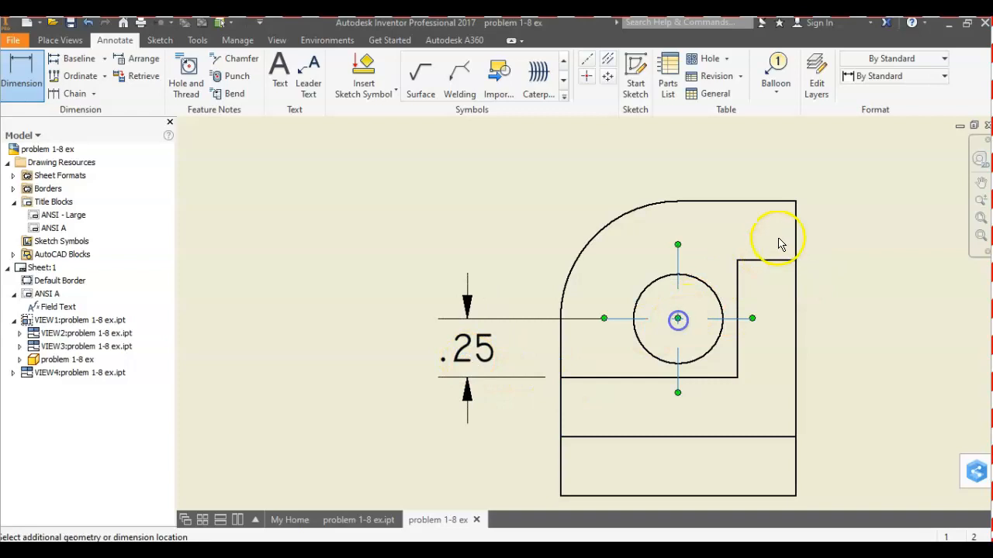
click(794, 201)
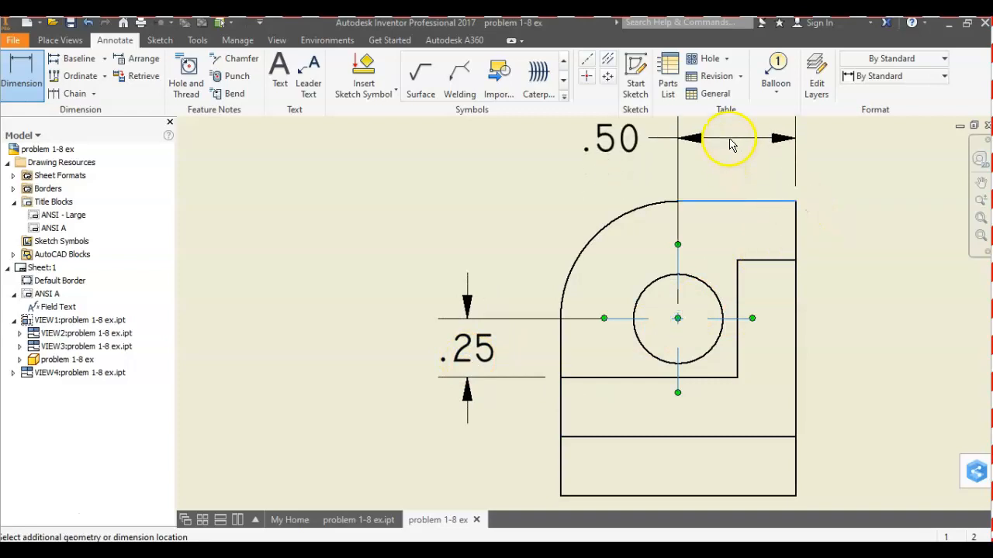
middle_drag(731, 144, 709, 222)
click(702, 194)
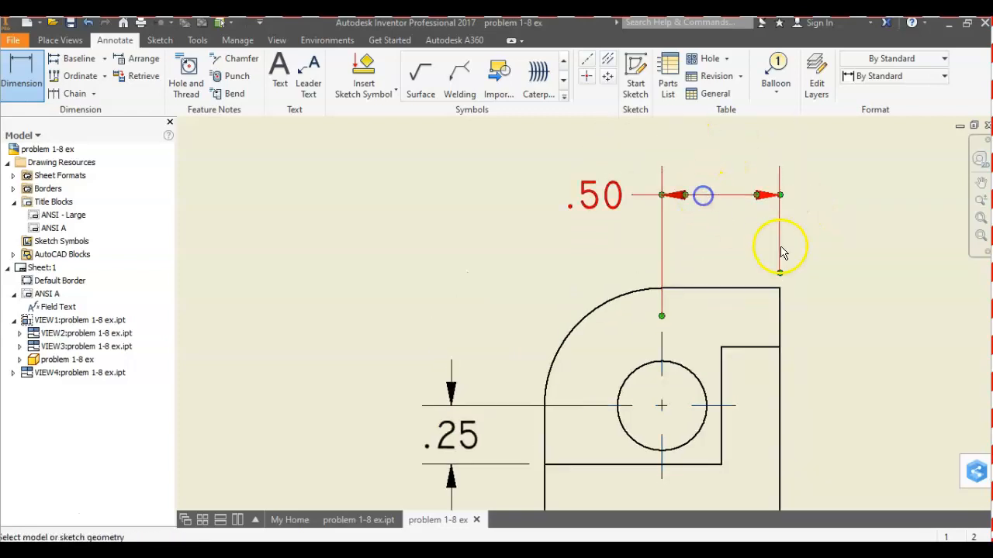
Dimension the hole's diameter and the rounded corner's radius in the side view, placing both outside the rounded corner
middle_drag(776, 271, 765, 224)
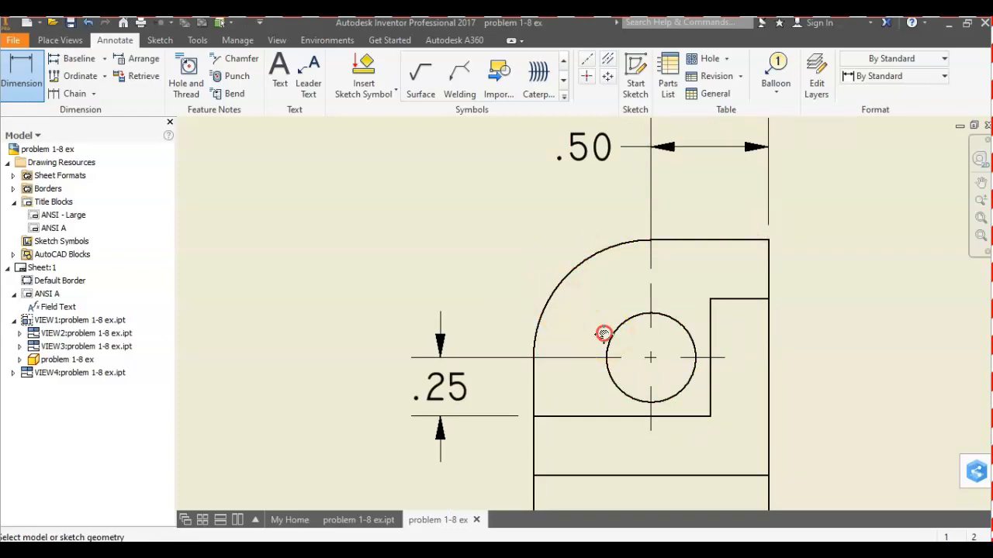
scroll(603, 332, down, 2)
click(621, 361)
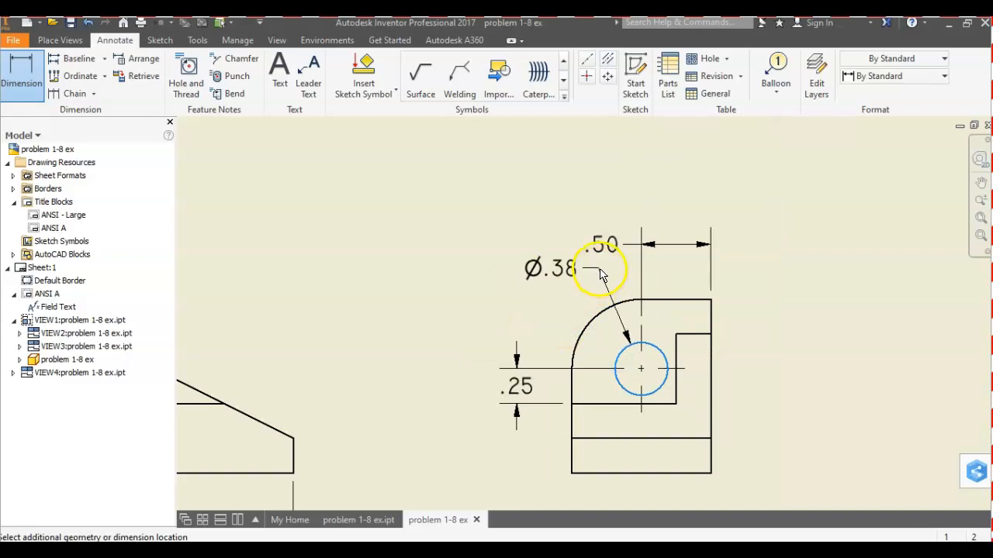
click(589, 279)
click(587, 332)
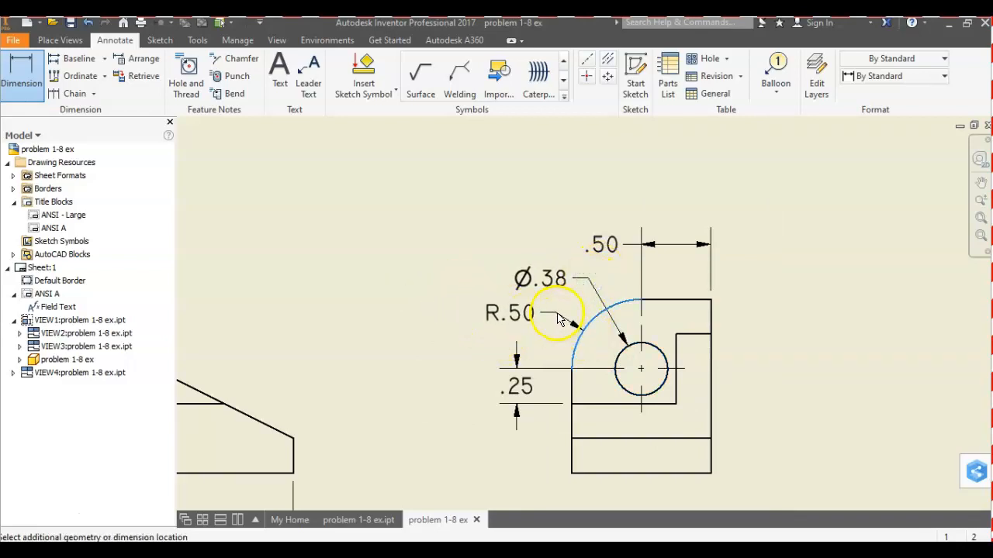
Dimension the overall width of the side view along its base edge, placing it below the view
scroll(751, 346, up, 3)
mouse_move(753, 350)
middle_down()
mouse_move(771, 344)
mouse_move(747, 362)
middle_up()
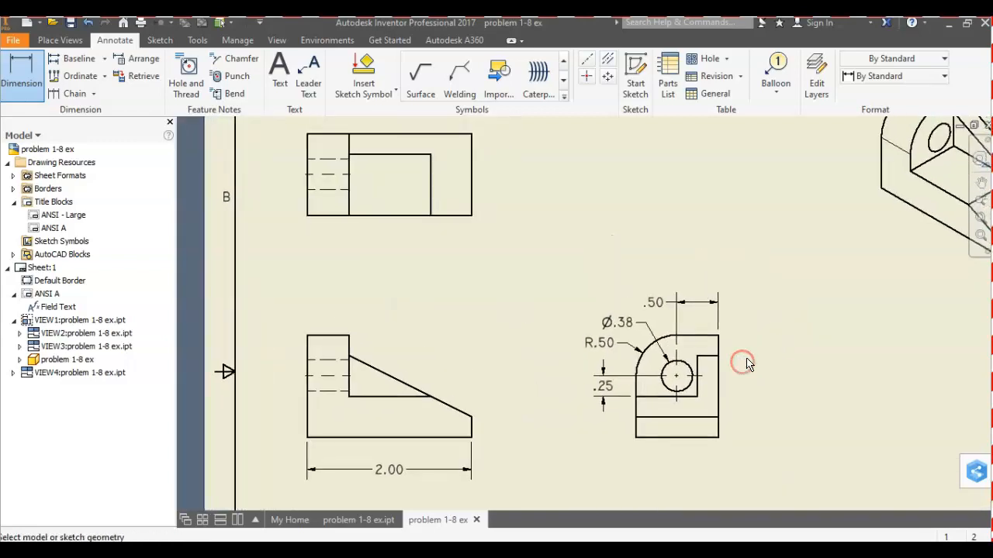
click(698, 439)
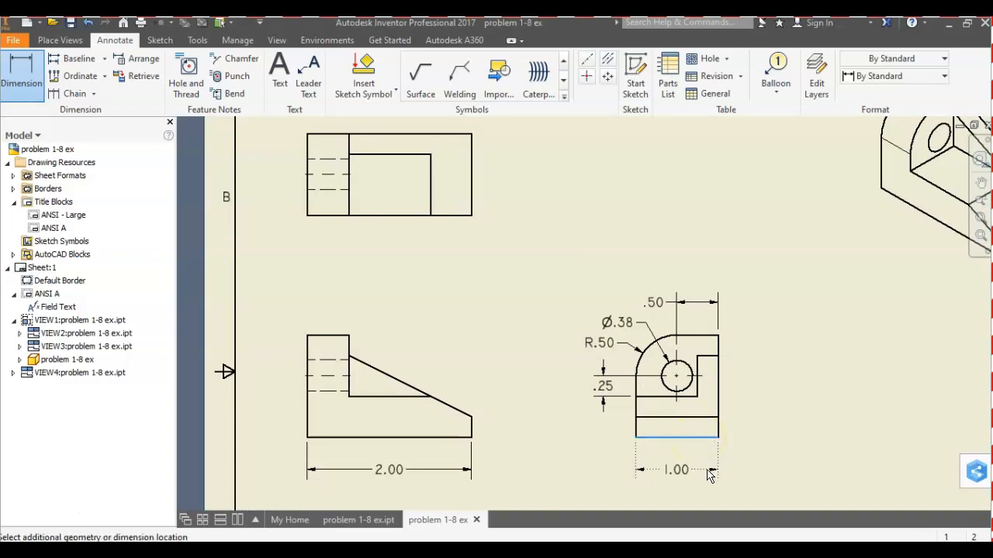
click(705, 468)
Dimension the vertical distance from the slope's upper end to the base in the front view, placing it beyond the low end
middle_drag(467, 251, 439, 213)
middle_drag(433, 280, 445, 275)
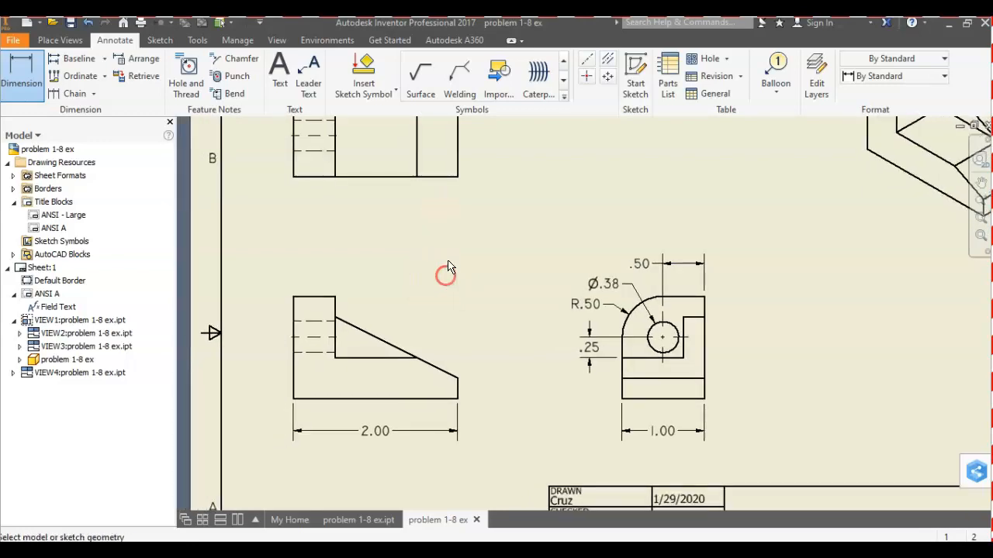
click(336, 318)
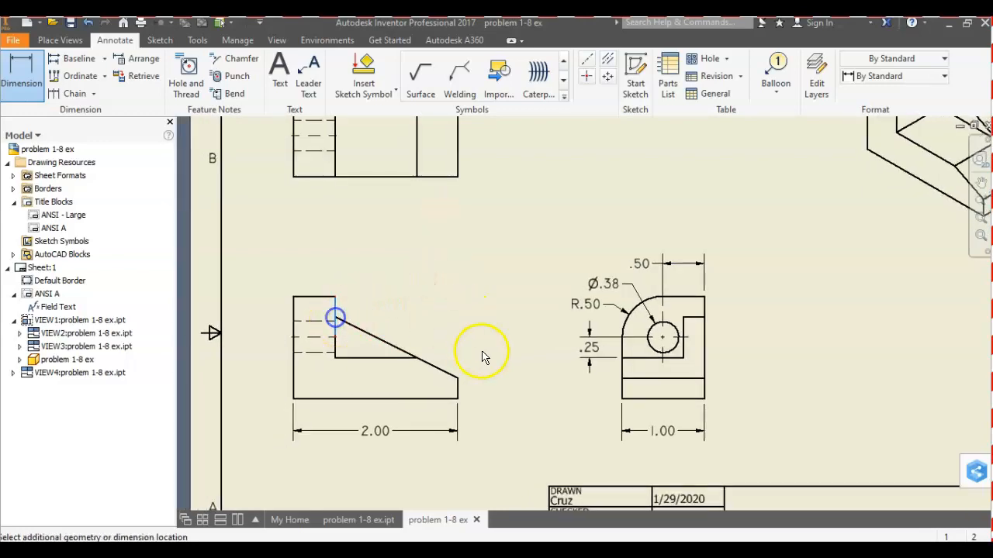
click(459, 400)
click(492, 381)
click(542, 390)
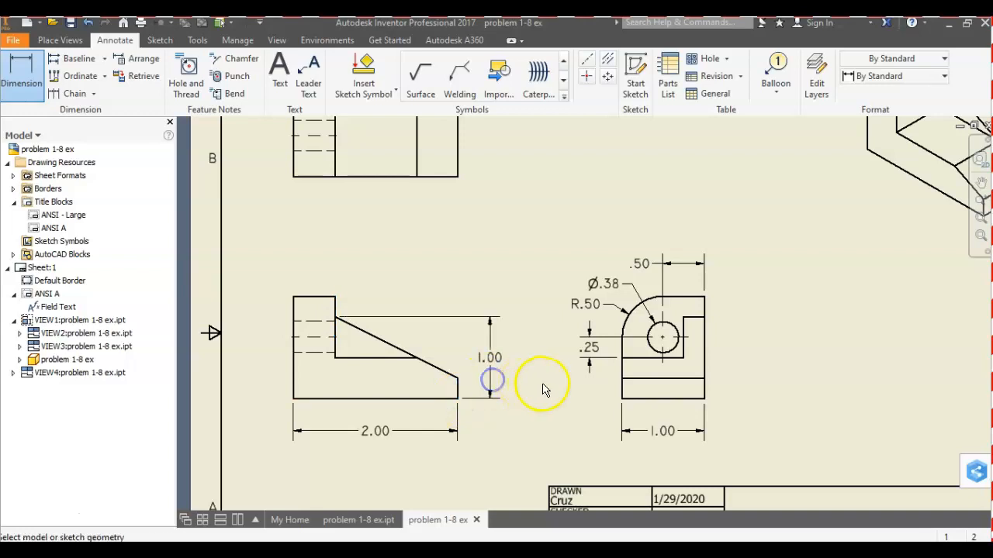
Dimension the height of the lowest band in the side view, placing it outside the rounded side
scroll(533, 391, down, 3)
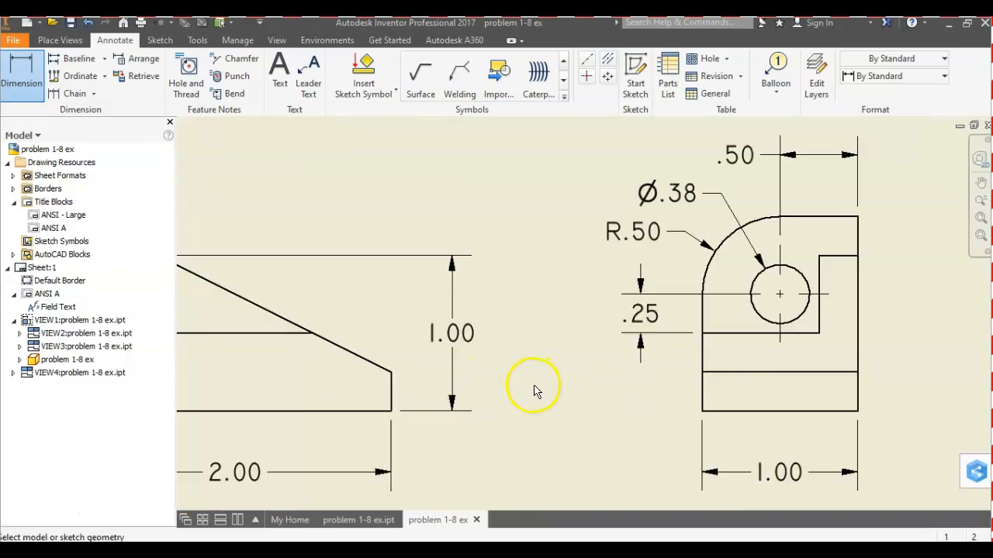
click(701, 408)
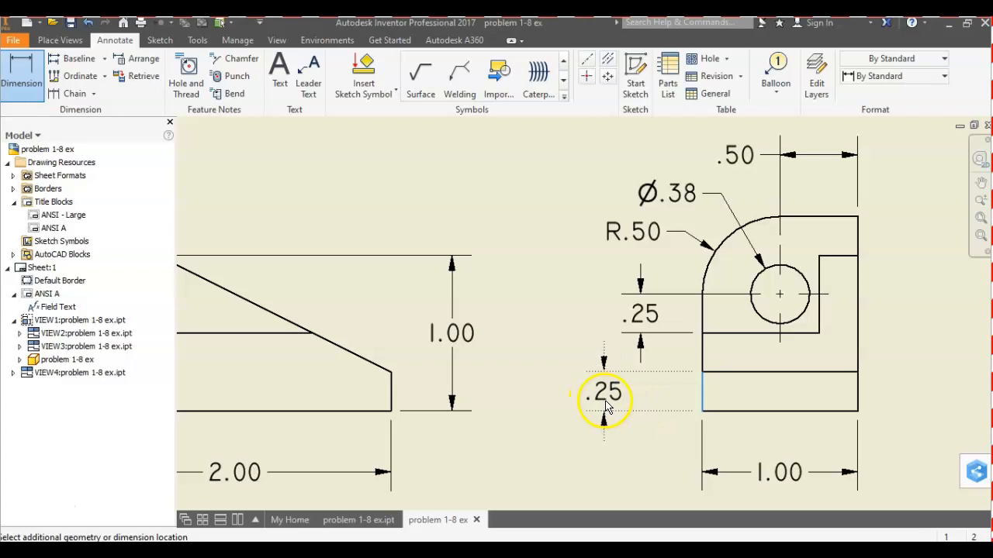
click(606, 409)
middle_drag(557, 305, 535, 306)
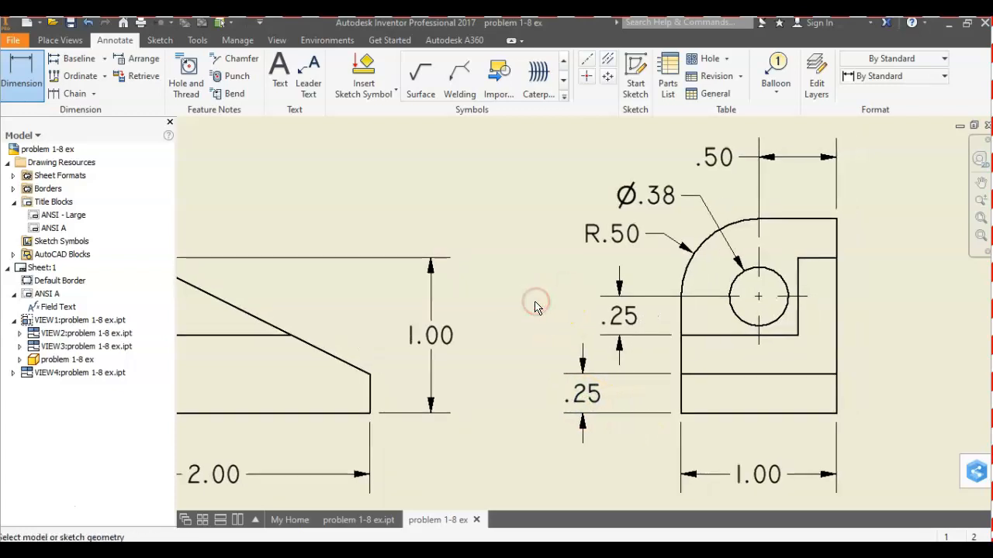
scroll(527, 301, down, 2)
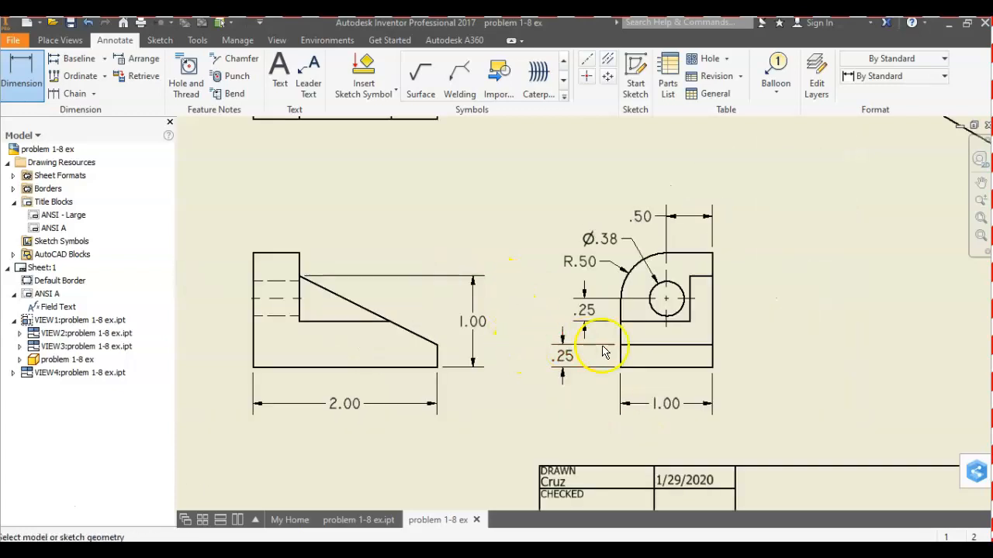
click(392, 322)
click(439, 363)
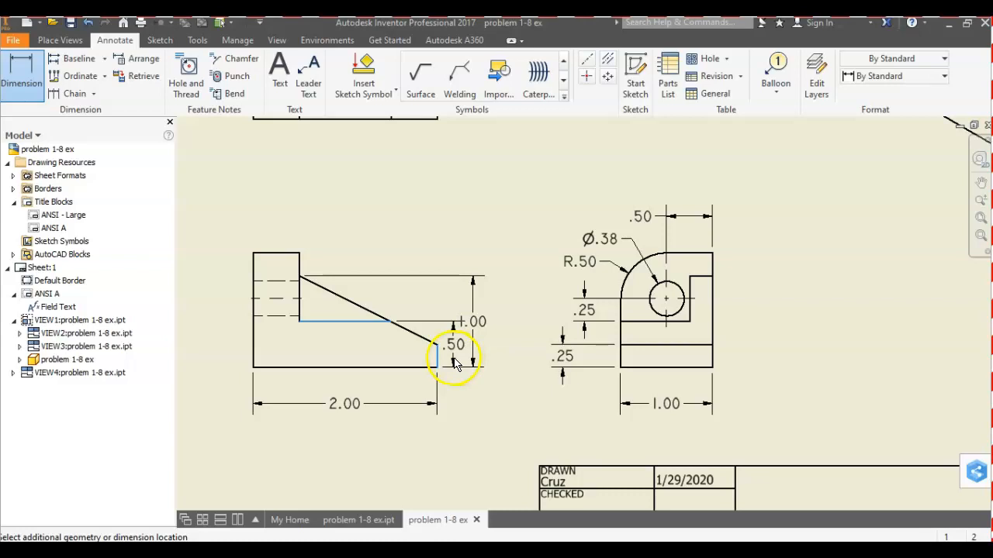
key(Escape)
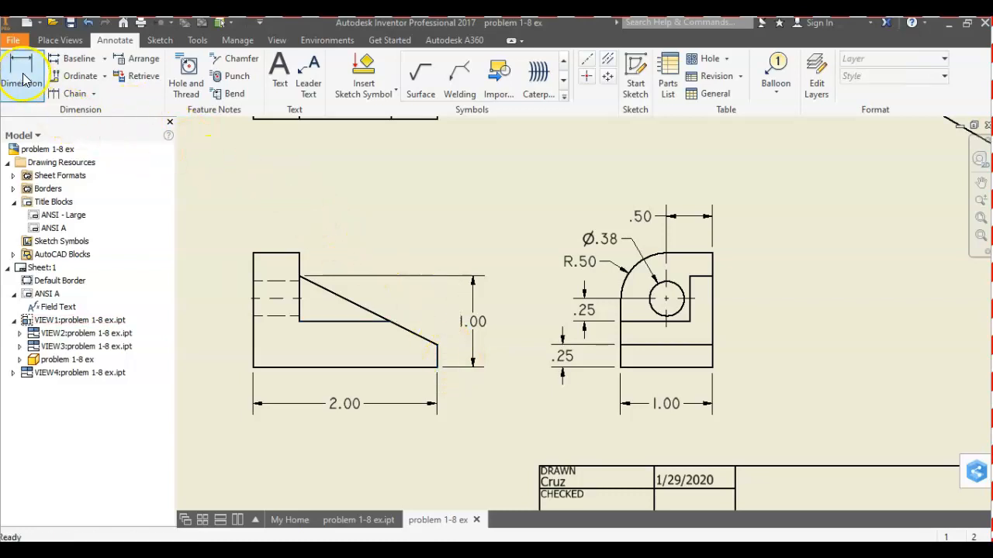
Delete the vertical height dimension beside the front view
click(473, 321)
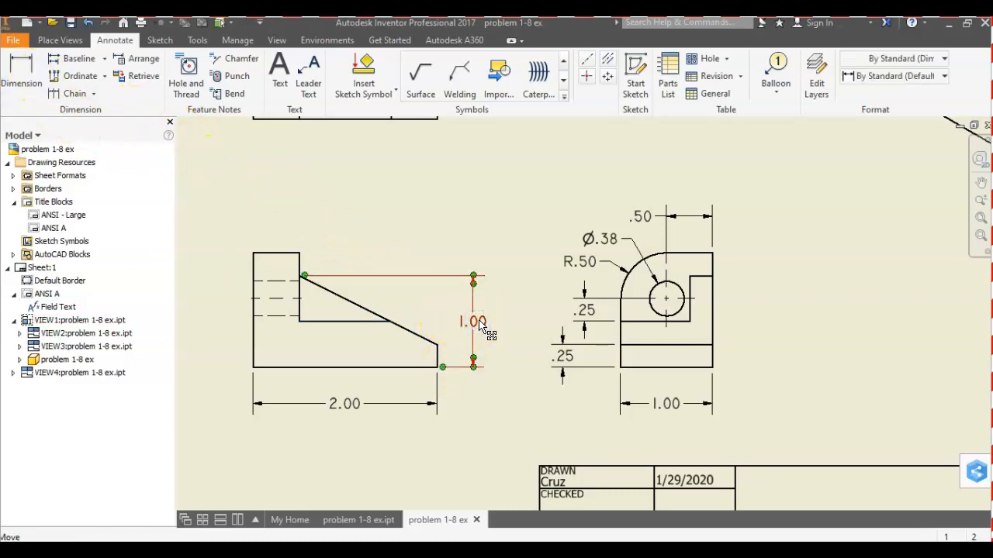
key(Delete)
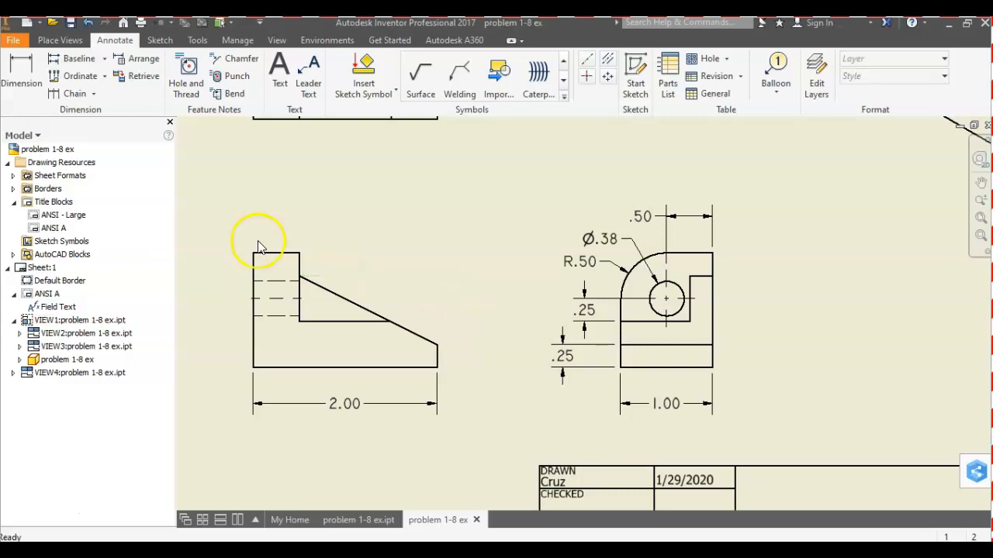
Recreate the front view's vertical dimension from the slope's upper end to the base, placing it beyond the low end
click(31, 81)
mouse_move(476, 224)
middle_down()
mouse_move(467, 390)
mouse_move(468, 330)
mouse_move(473, 349)
mouse_move(452, 273)
middle_up()
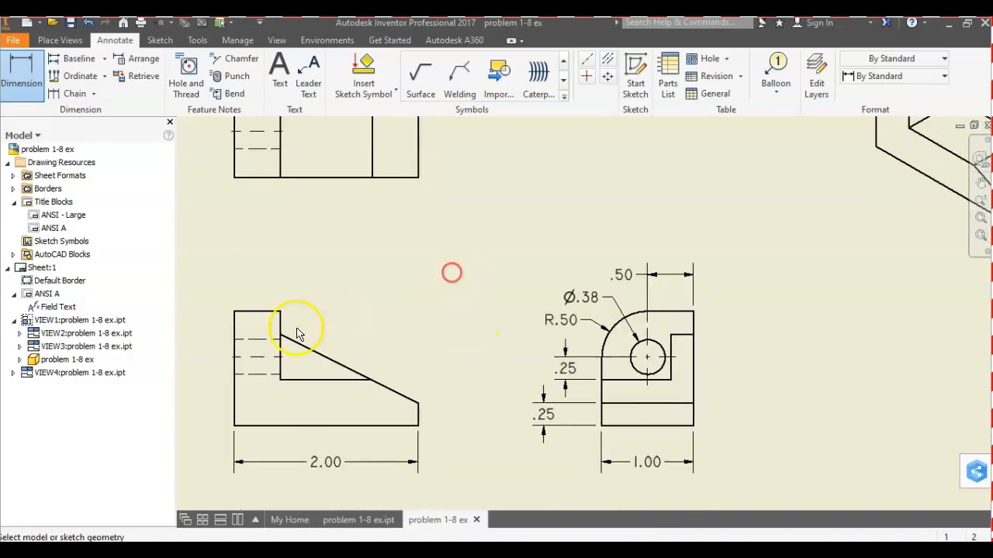
click(280, 336)
click(419, 423)
click(450, 393)
Dimension the recess's length below the top view and the thickness of the strip behind the recess at the view's outer end
middle_drag(411, 229, 435, 352)
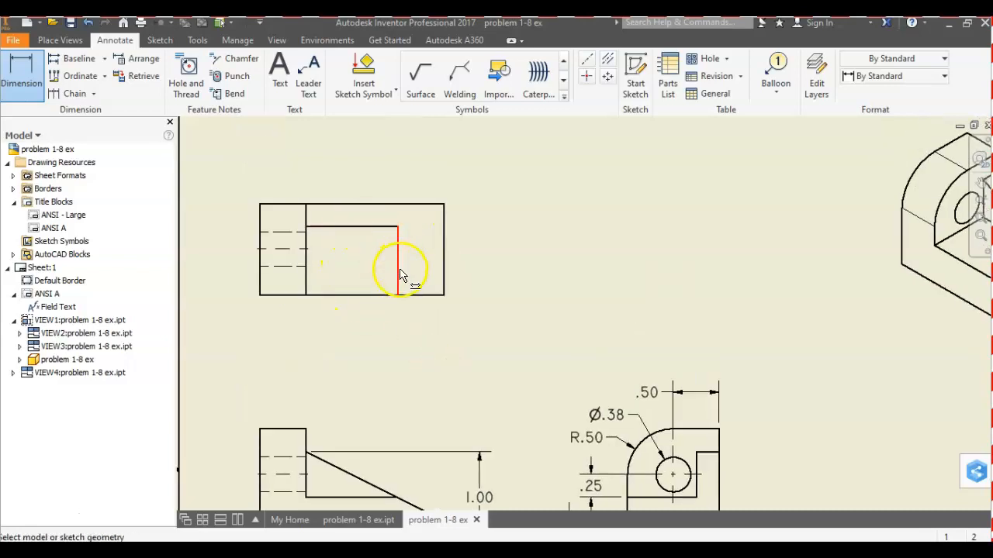
click(381, 297)
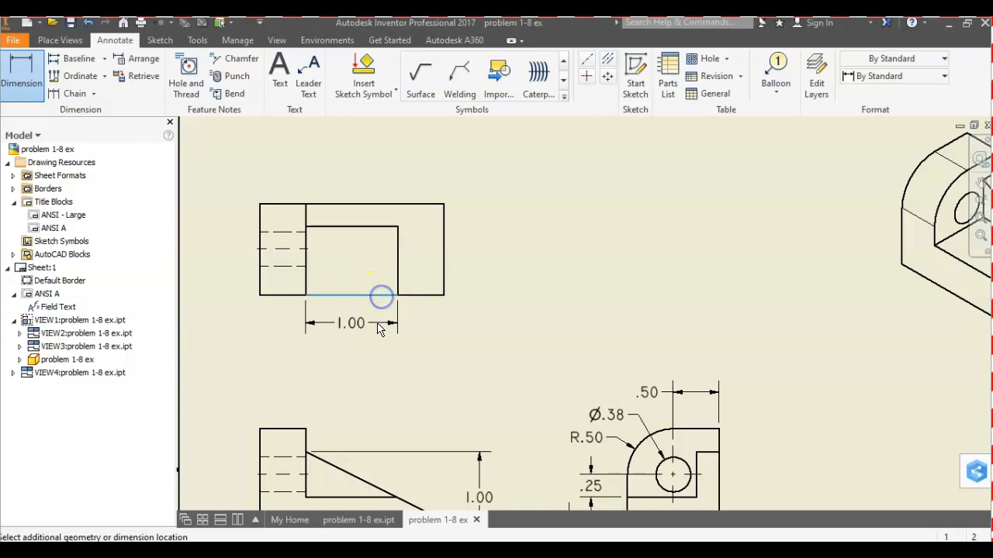
click(378, 333)
mouse_move(428, 350)
middle_down()
mouse_move(425, 264)
mouse_move(421, 315)
middle_up()
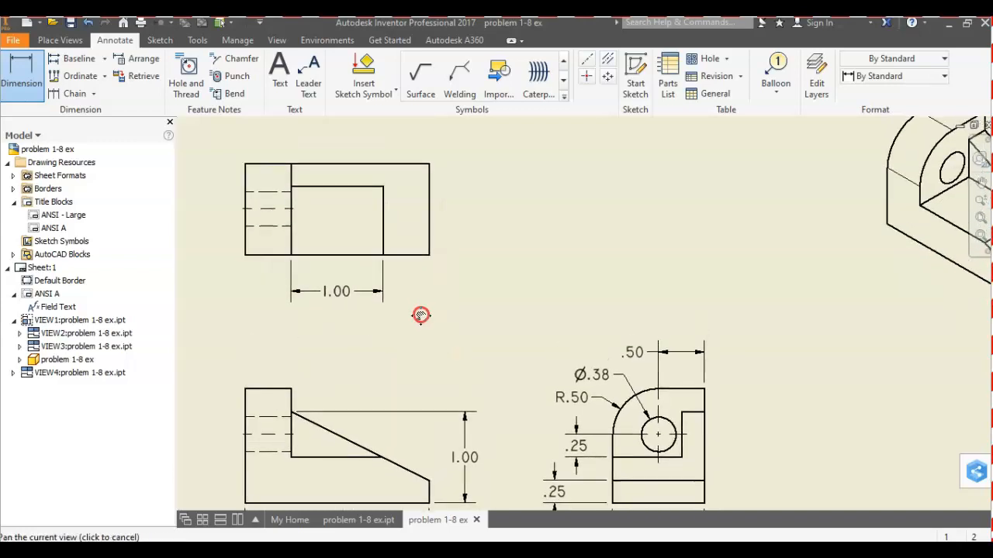
click(383, 186)
click(430, 171)
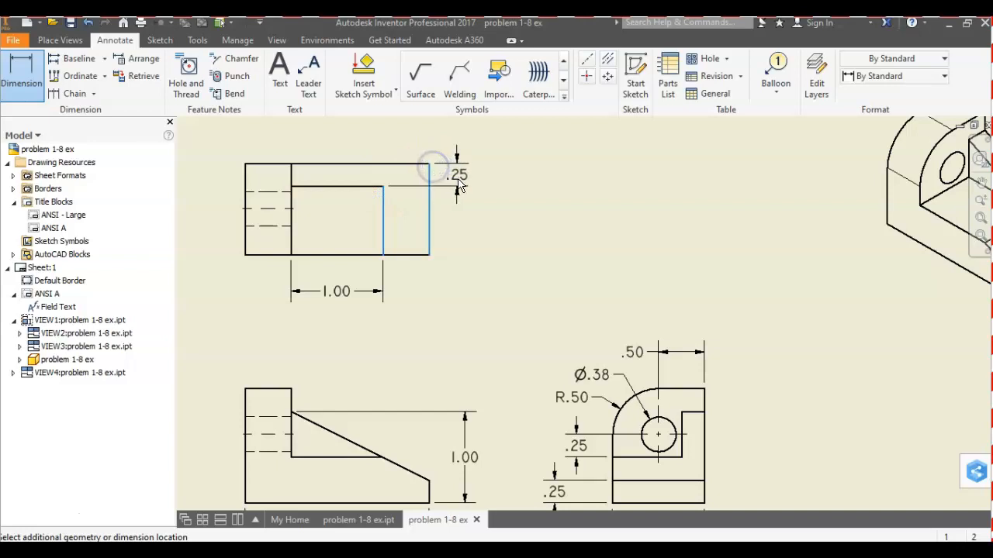
click(464, 179)
Dimension the width of the upright block in the front view, placing it above the view
middle_drag(500, 250, 460, 246)
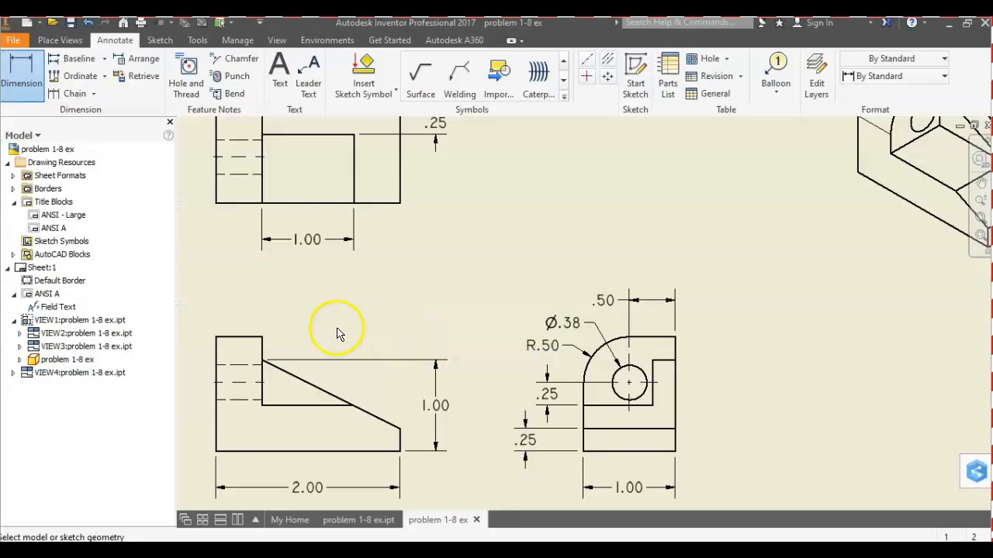
click(259, 337)
click(254, 301)
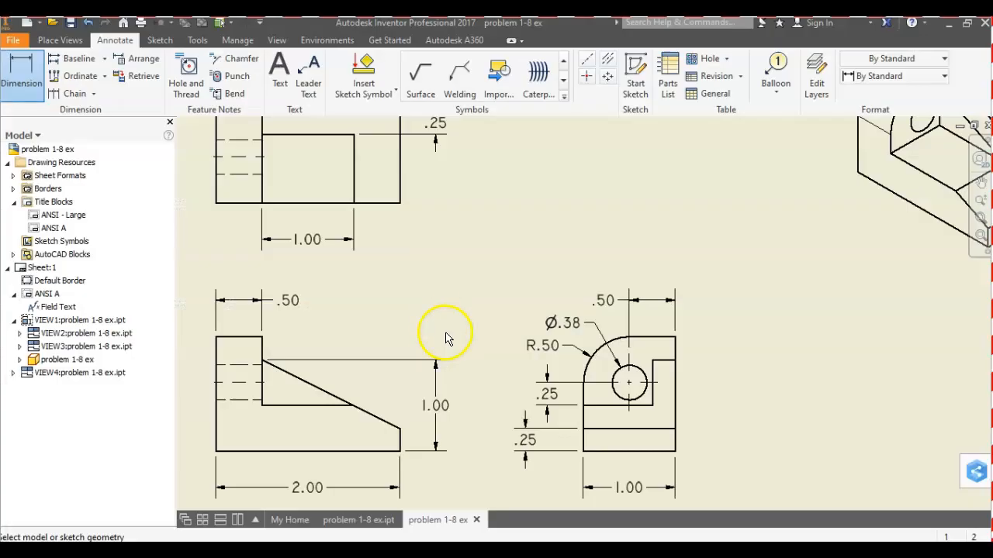
Open the drawing file's iProperties and show the Summary information
scroll(439, 299, down, 5)
scroll(434, 310, up, 3)
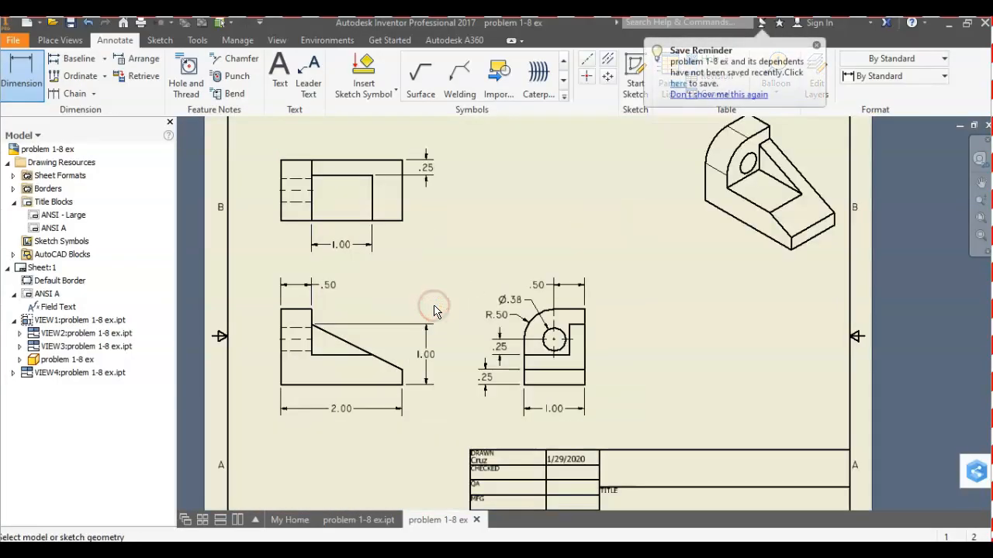
right_click(49, 155)
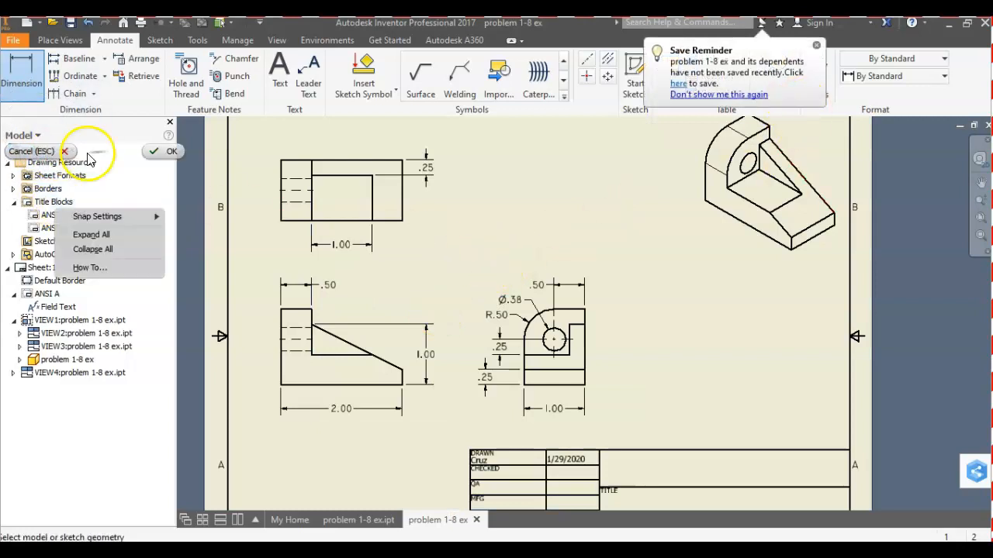
key(Escape)
right_click(35, 150)
click(58, 150)
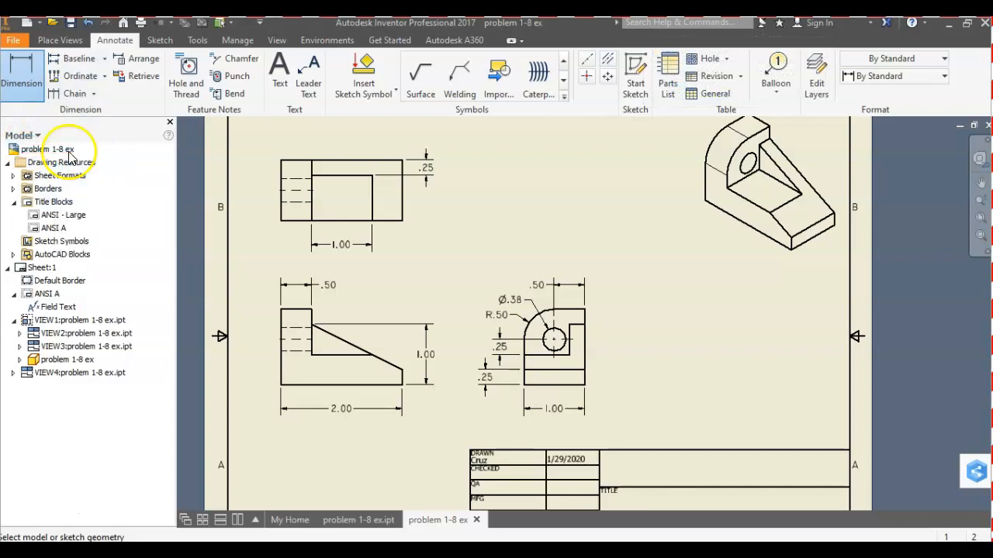
click(70, 155)
right_click(70, 155)
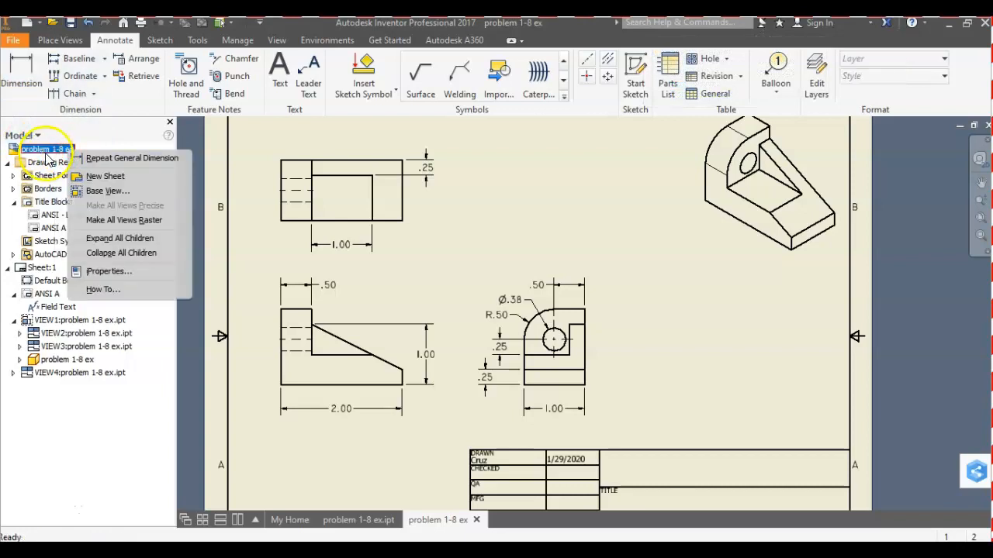
click(93, 271)
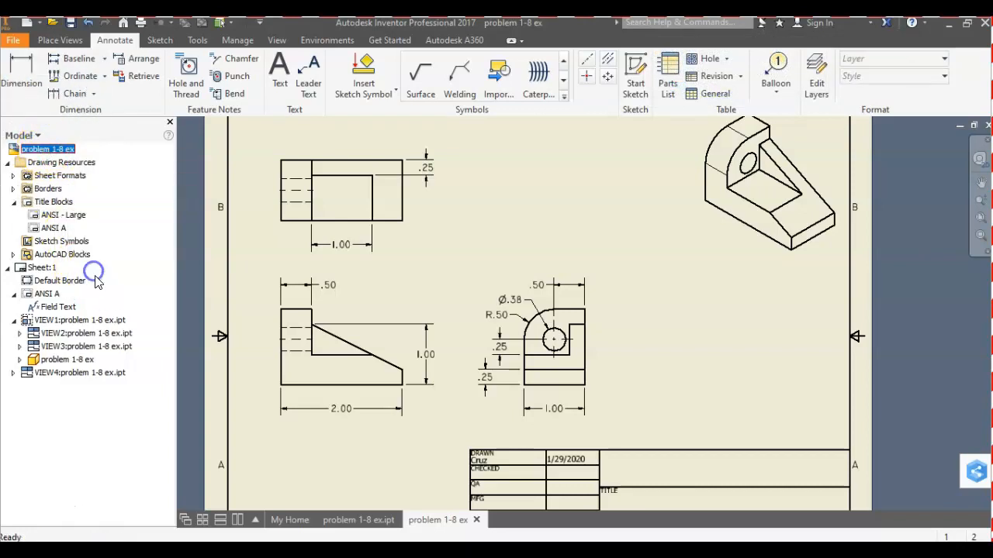
click(160, 105)
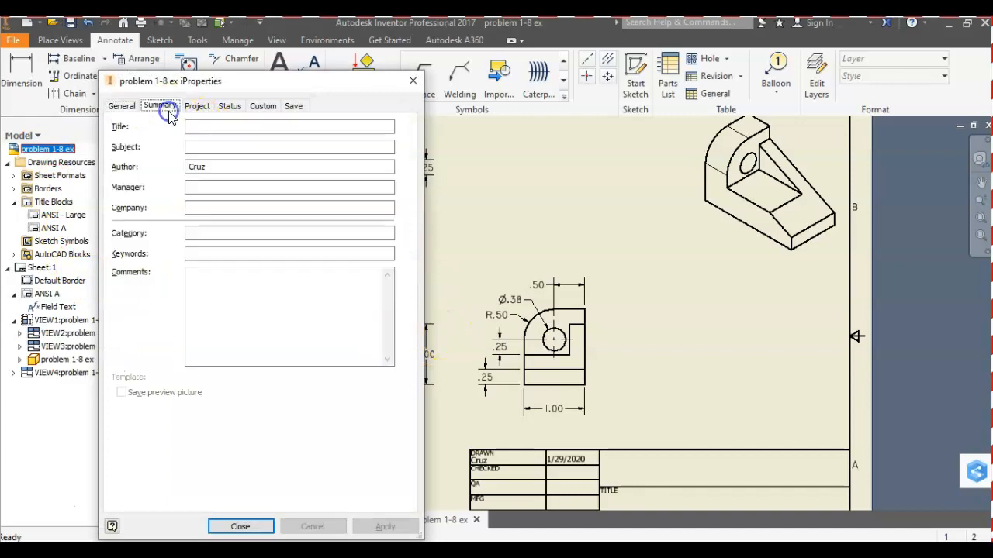
Enter title PROBLEM 1-8, subject ENGINEERING, author YOUR NAME, the manager's name and company CRUZ MACHINES in the drawing's summary
click(217, 126)
text(PROBLEM 1-8)
key(Tab)
text(ENGINEERING)
key(Tab)
text(YOUR NAME)
key(Tab)
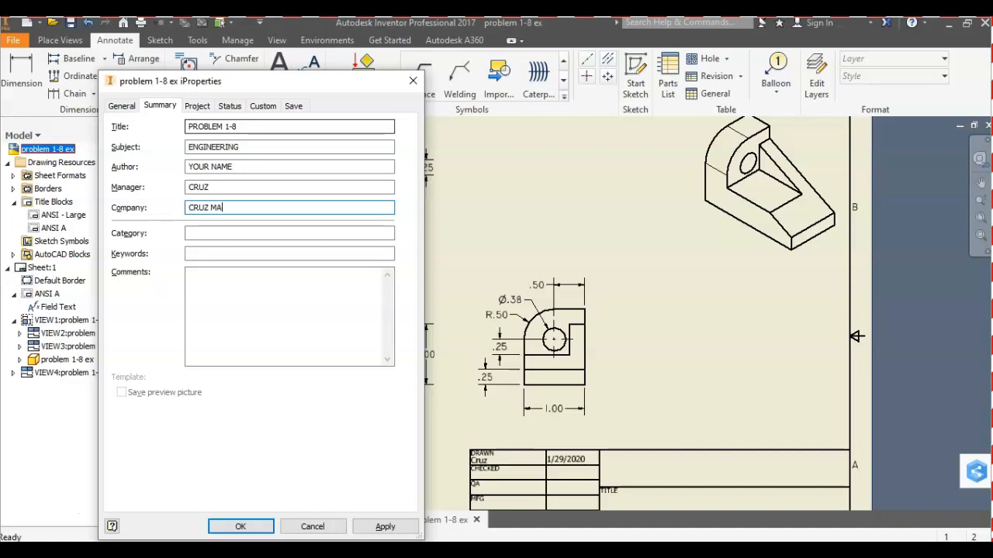
key(Tab)
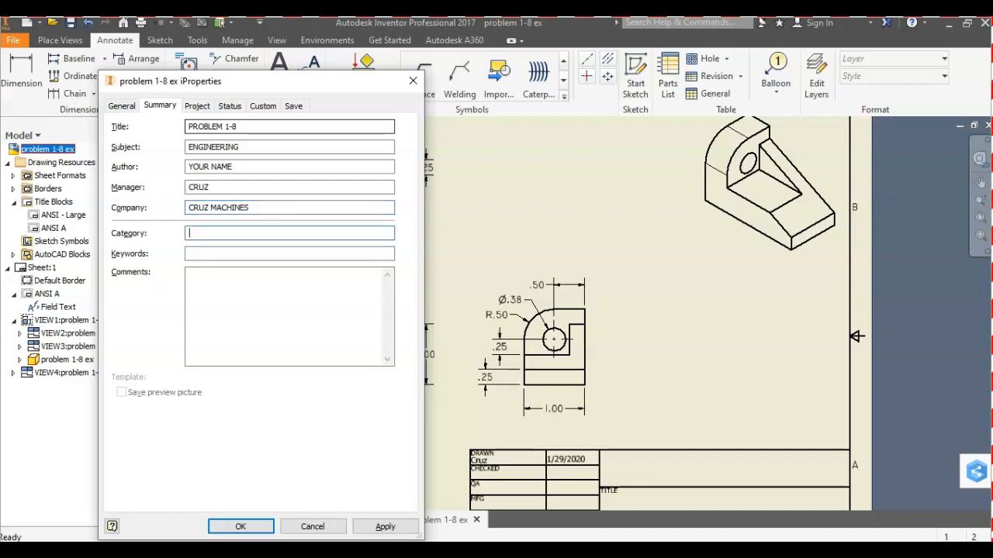
Apply the drawing's summary entries and review its General, Project, Status and Custom properties
click(383, 525)
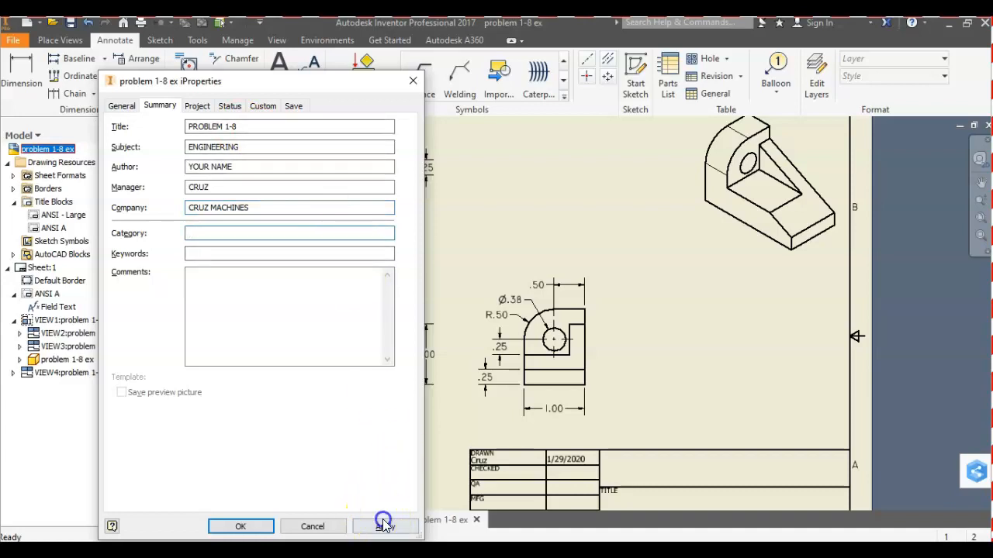
click(208, 111)
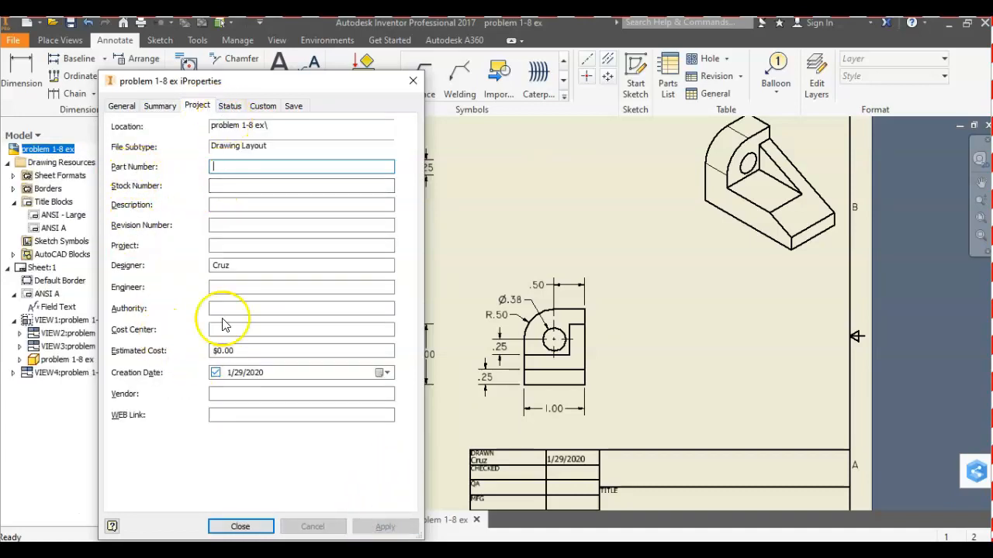
click(229, 105)
click(122, 105)
click(166, 106)
click(197, 105)
click(263, 105)
click(121, 106)
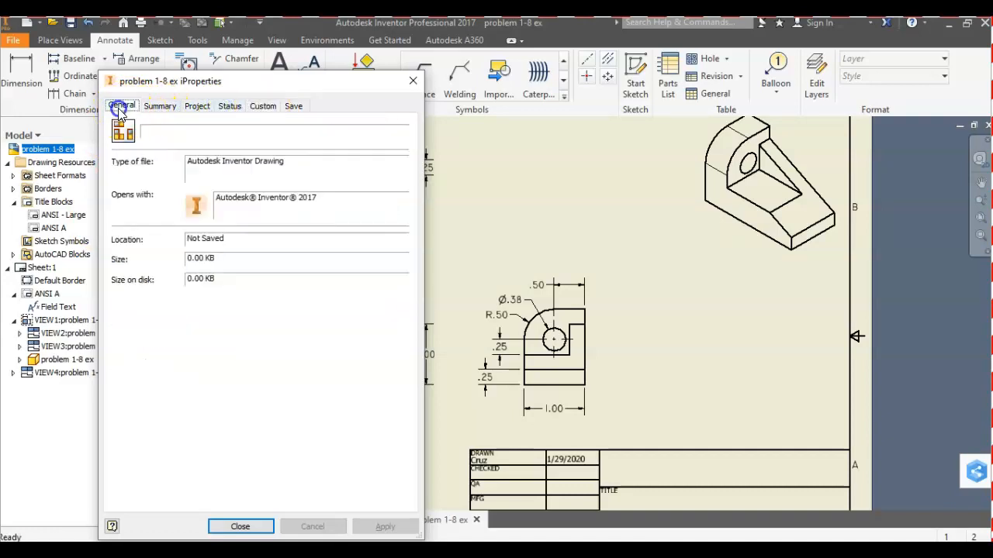
Close the drawing's iProperties and save the drawing in the Models folder as problem 1-8 ex.dwg
click(241, 527)
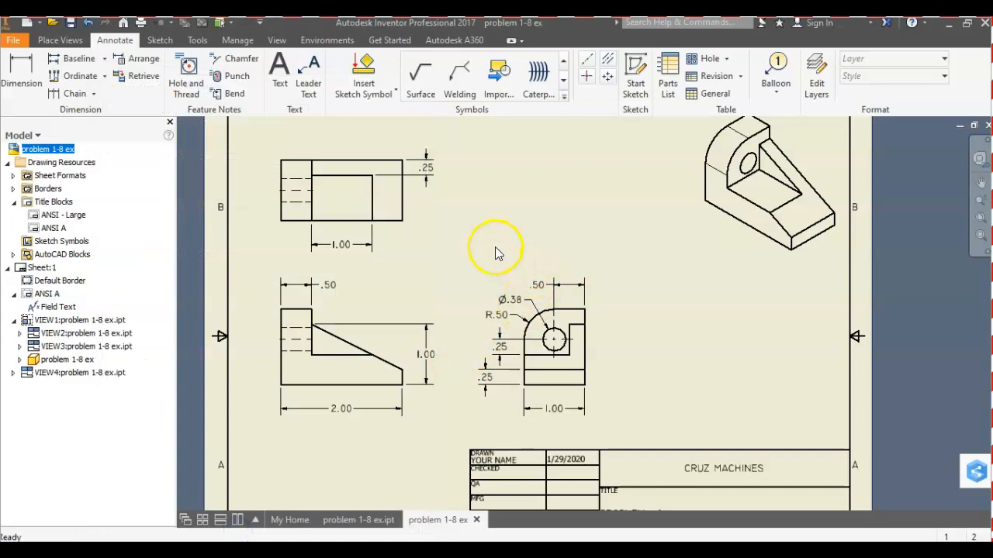
click(70, 22)
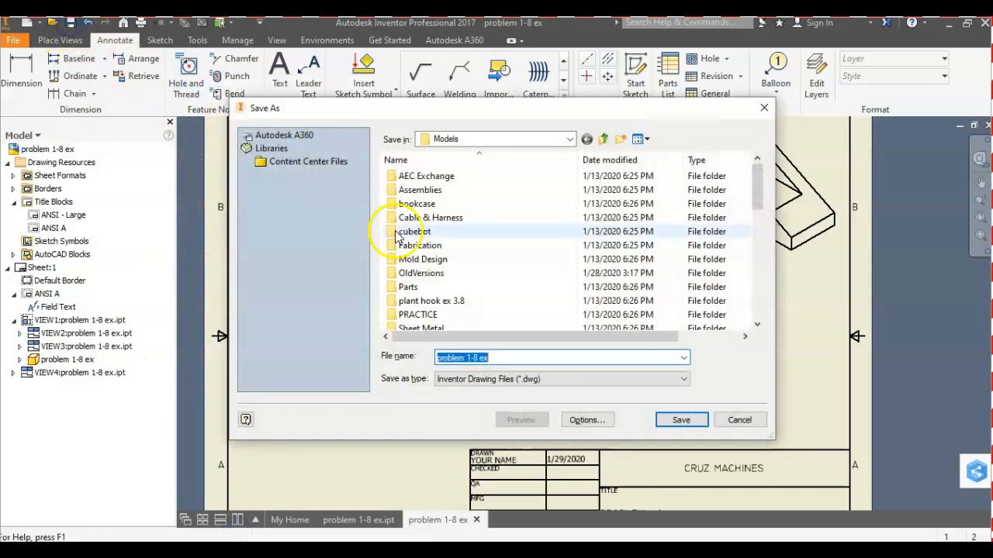
click(681, 421)
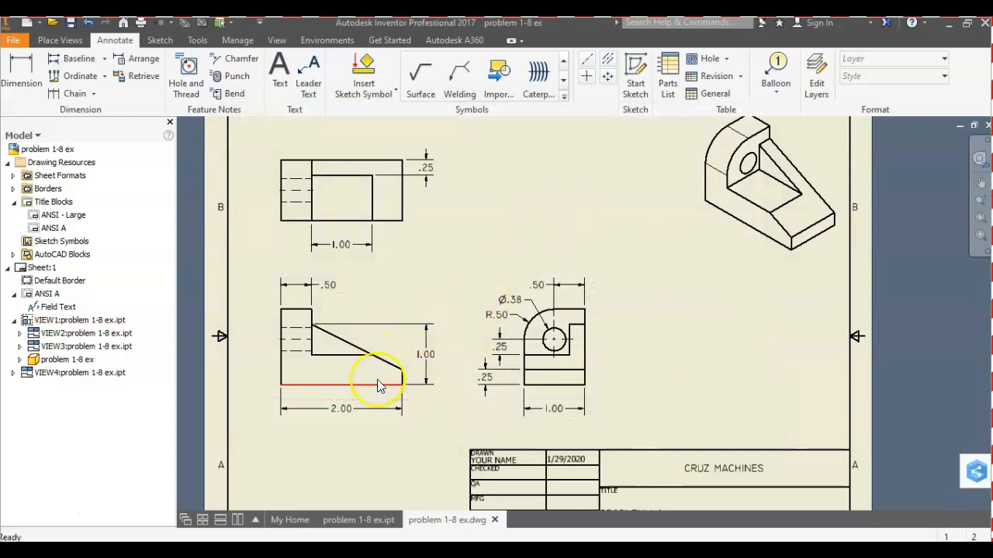
Switch to the part problem 1-8 ex.ipt and assign it Wood (Birch) from the Inventor Material Library
click(339, 519)
middle_drag(711, 218, 682, 215)
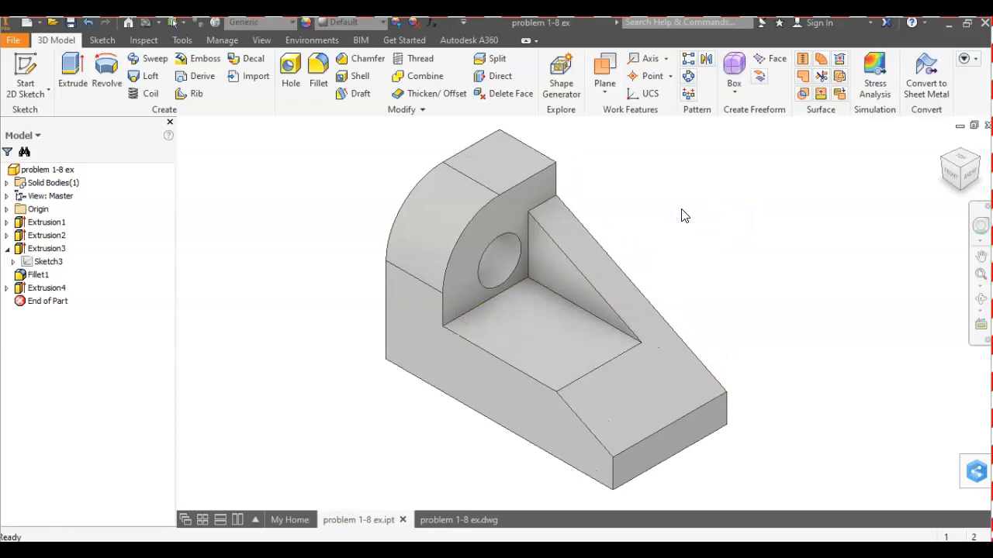
middle_drag(317, 215, 299, 228)
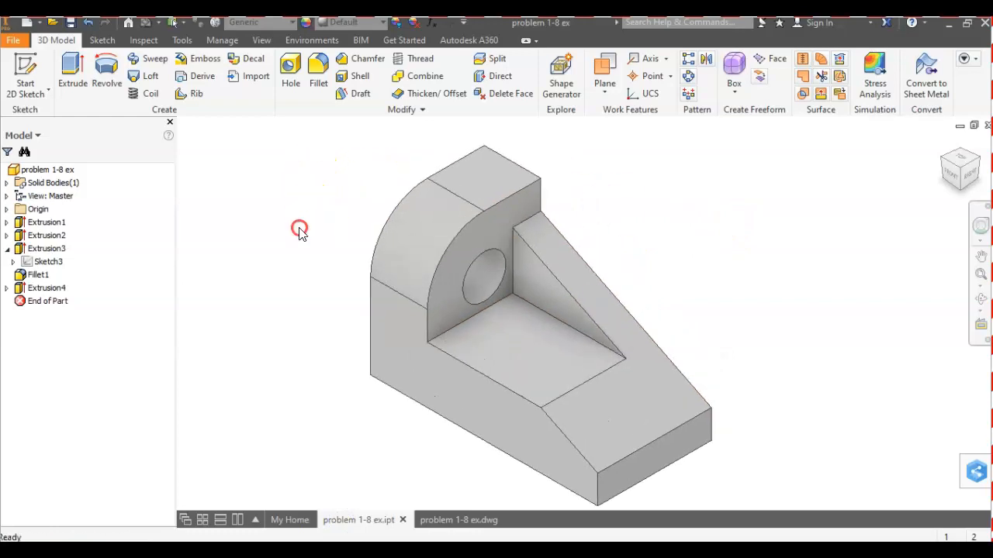
click(181, 40)
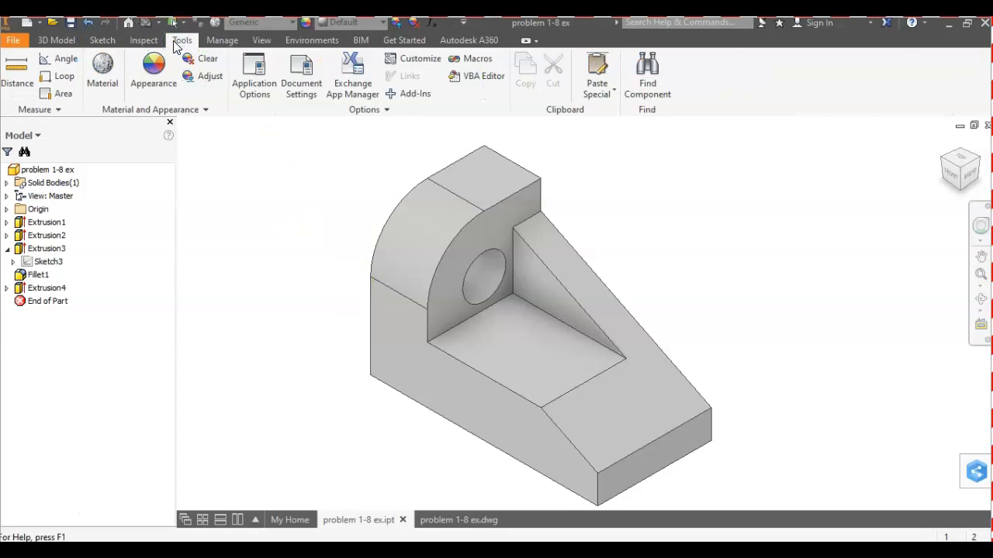
click(94, 84)
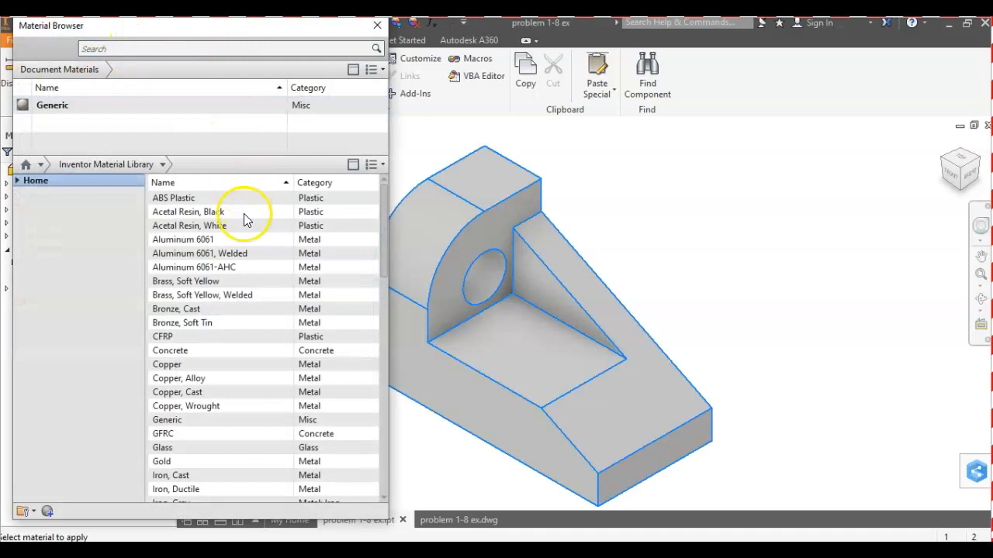
scroll(256, 256, down, 9)
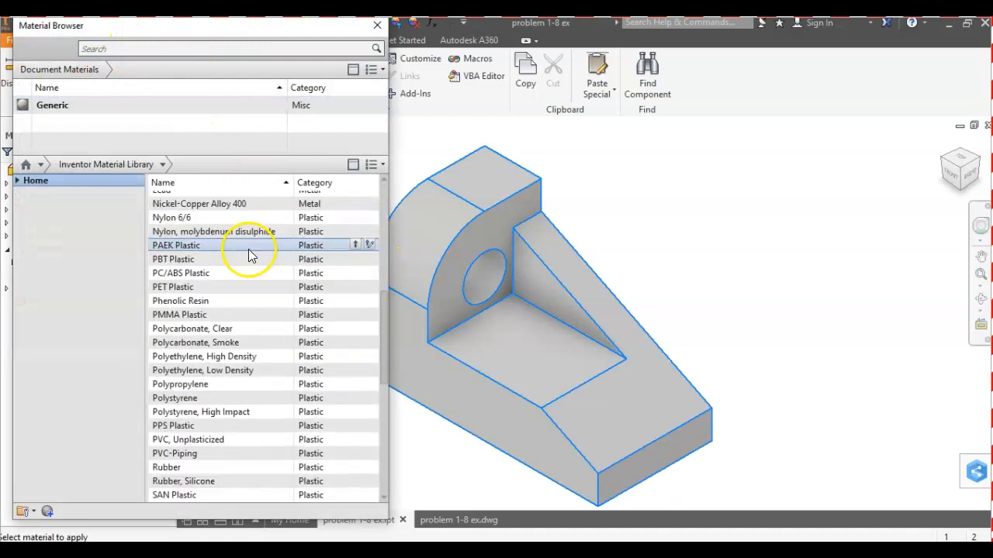
scroll(250, 256, down, 9)
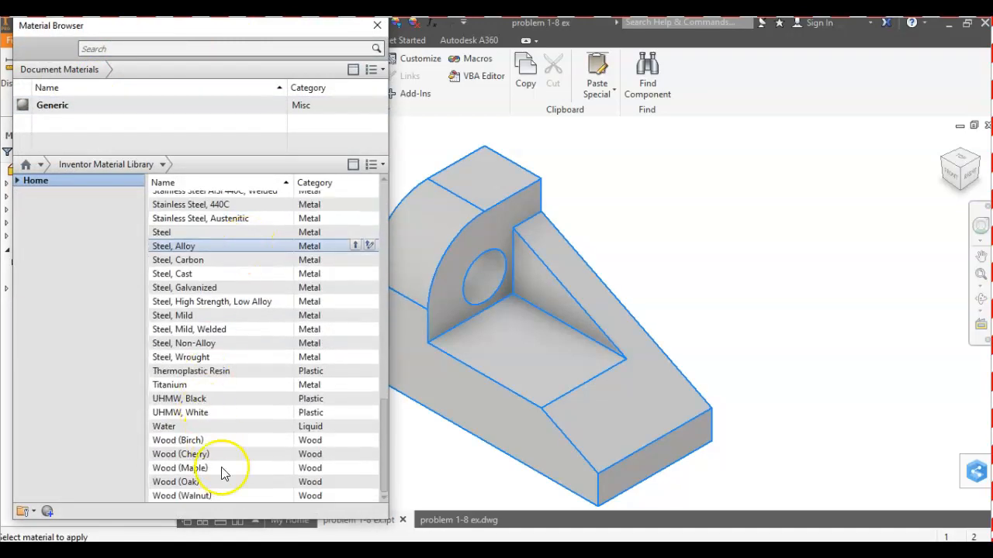
click(186, 441)
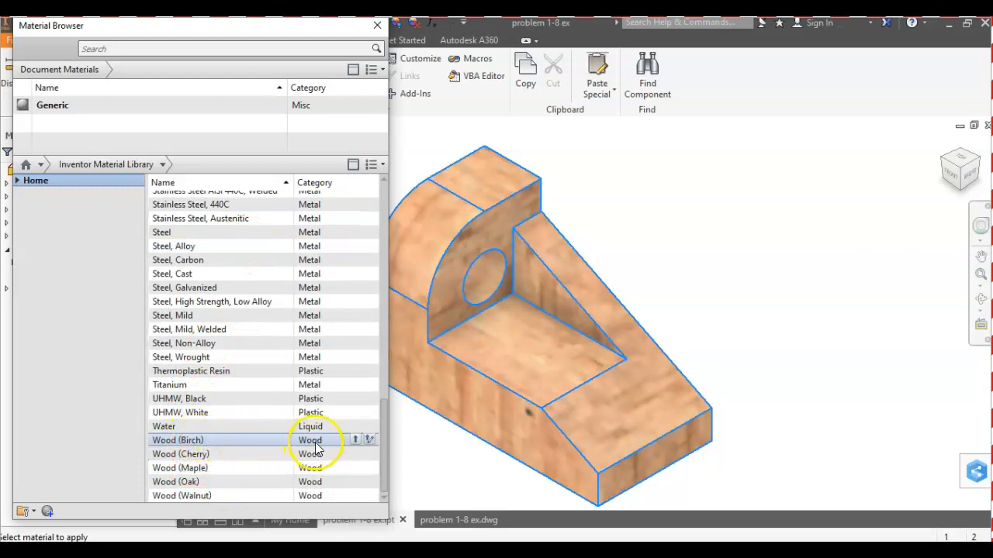
click(356, 440)
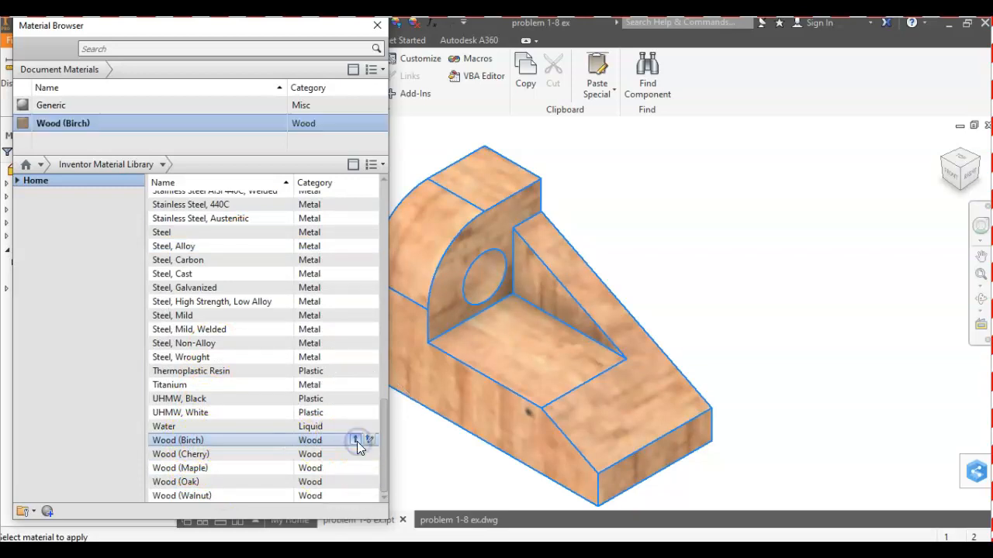
click(377, 25)
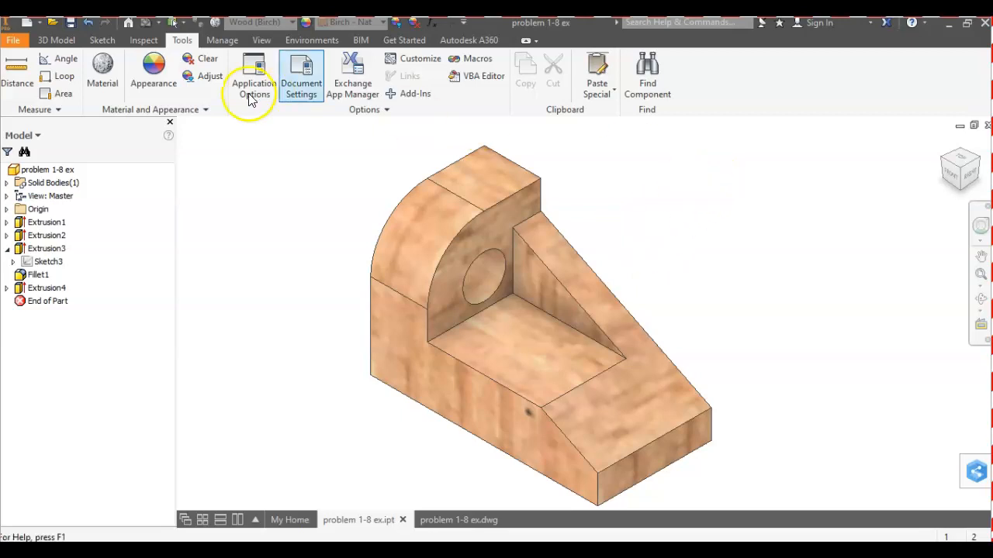
Open the part's iProperties and update its physical properties to calculate mass, area, volume and center of gravity
click(59, 42)
click(47, 170)
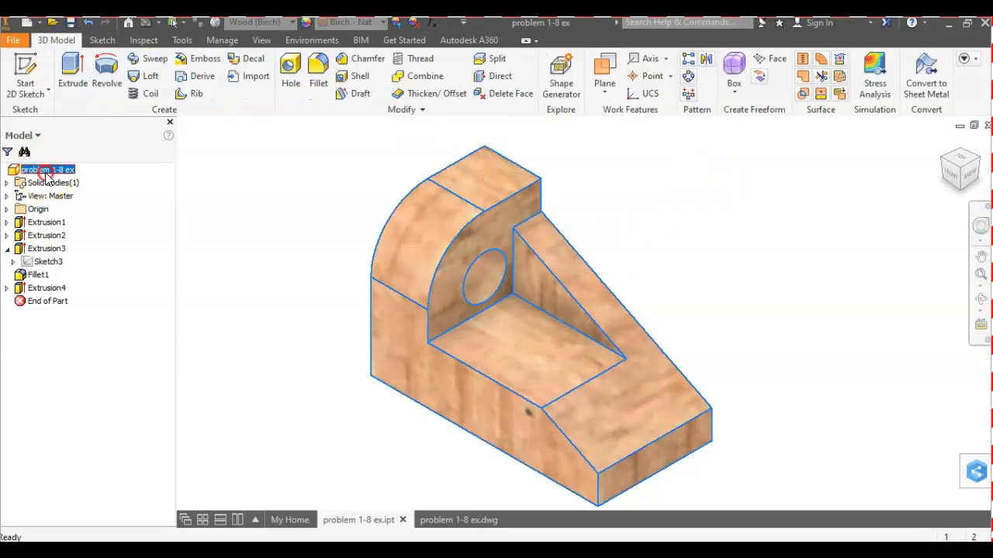
right_click(47, 172)
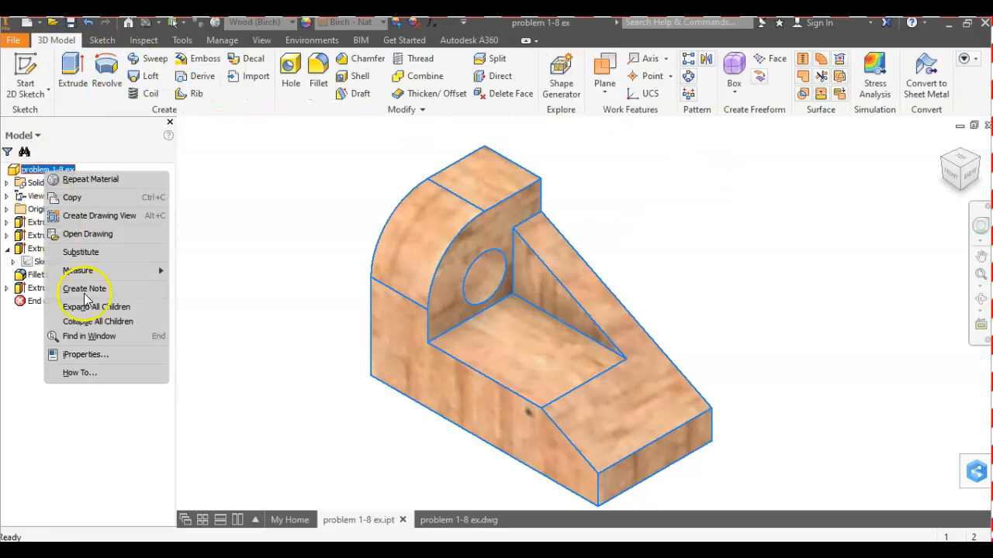
click(97, 354)
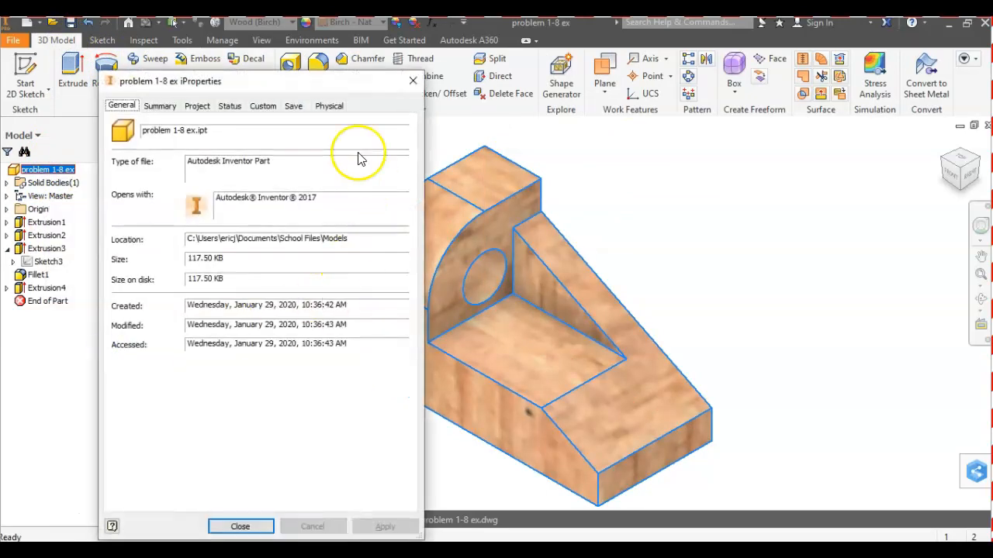
click(339, 109)
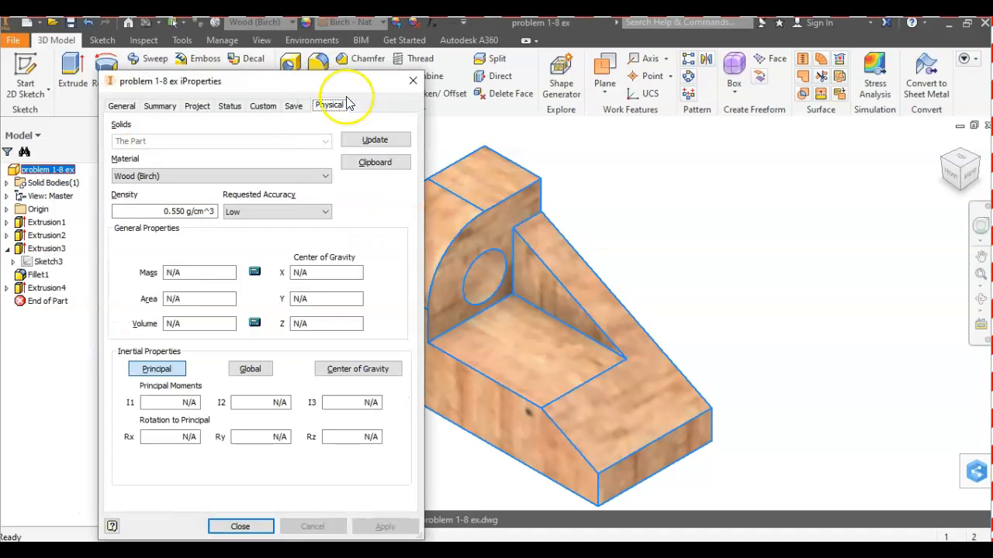
click(367, 119)
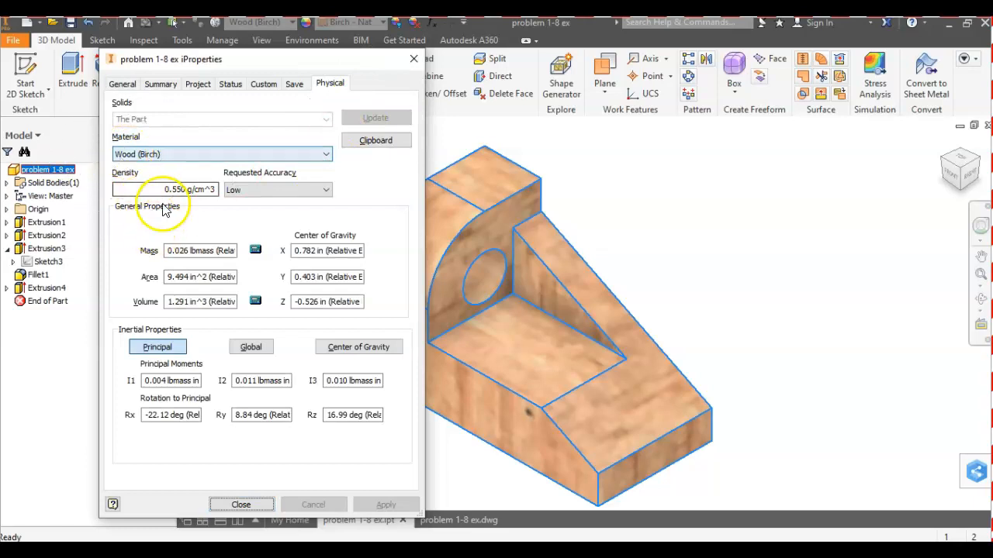
Examine the part's density, mass, area, volume and center of gravity in the physical properties
click(186, 189)
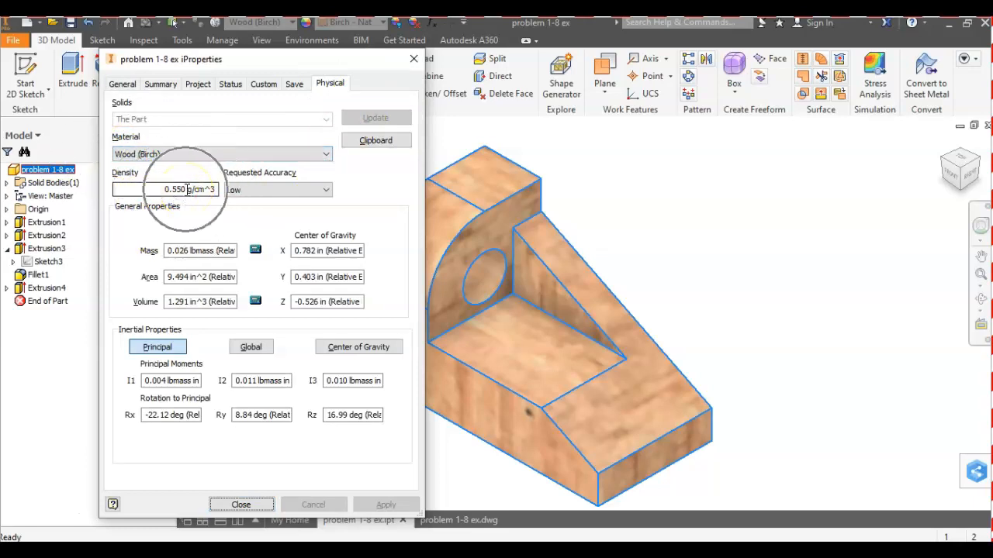
click(178, 253)
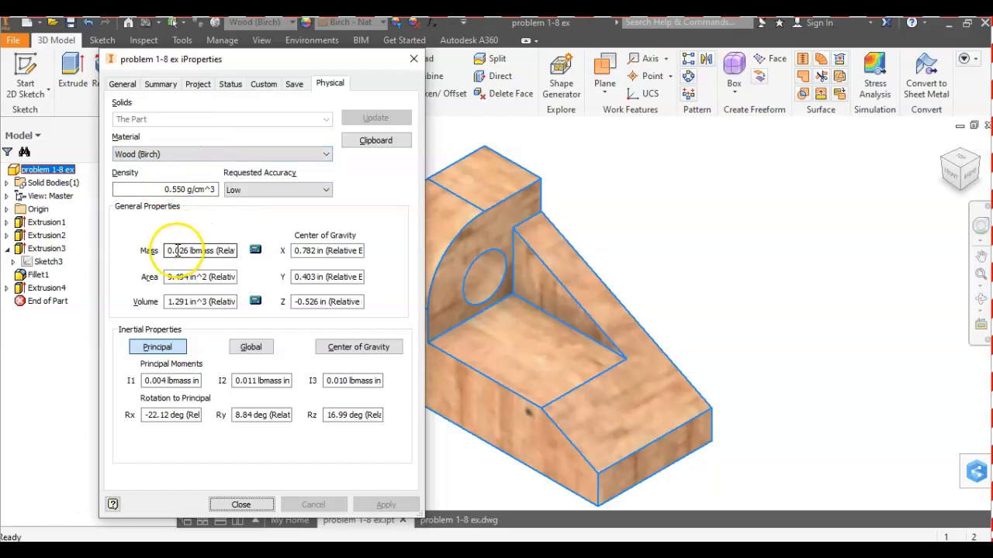
click(296, 256)
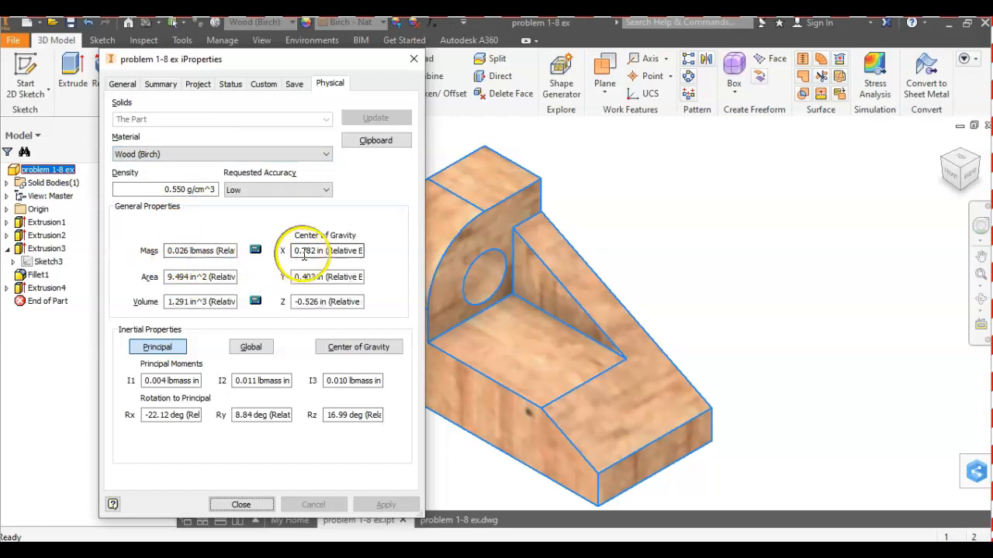
click(177, 281)
click(177, 303)
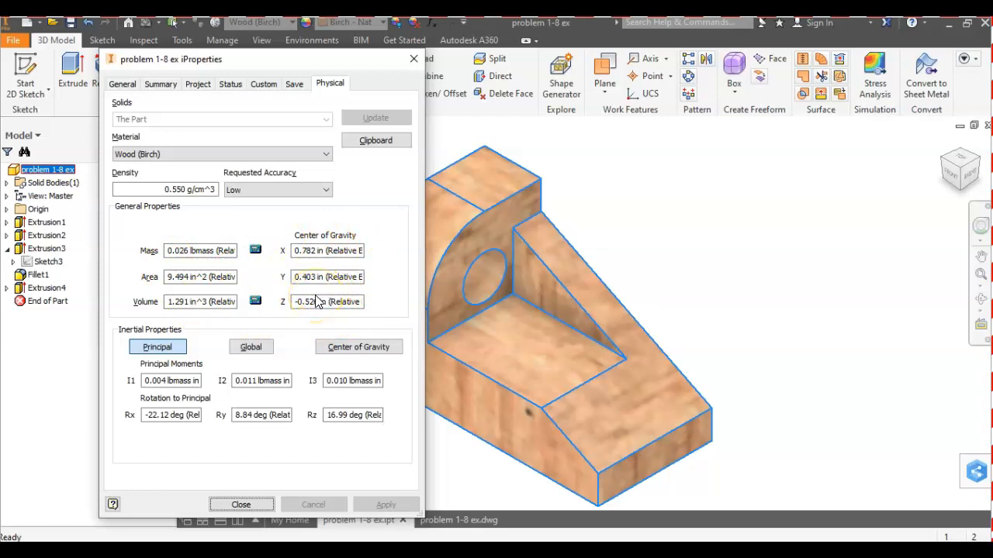
click(209, 303)
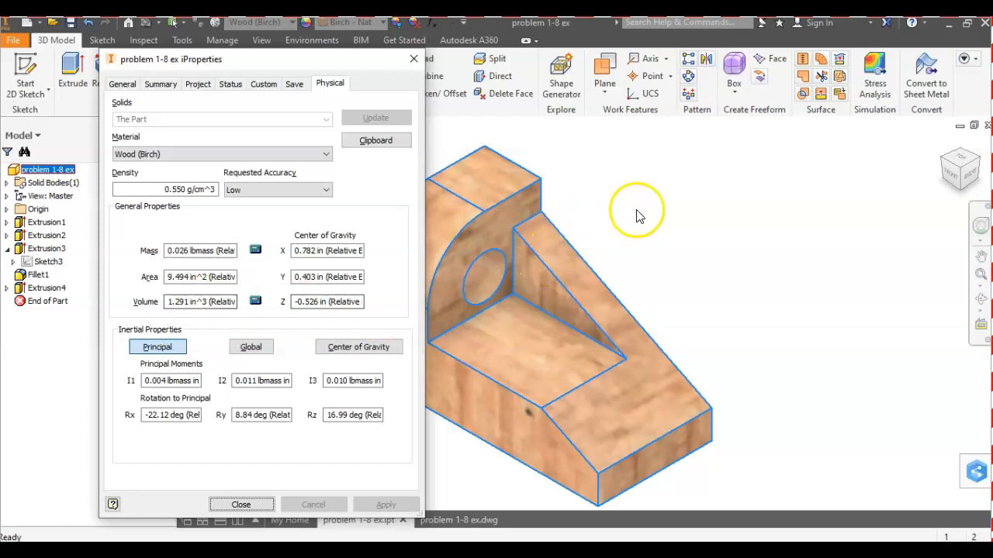
click(186, 303)
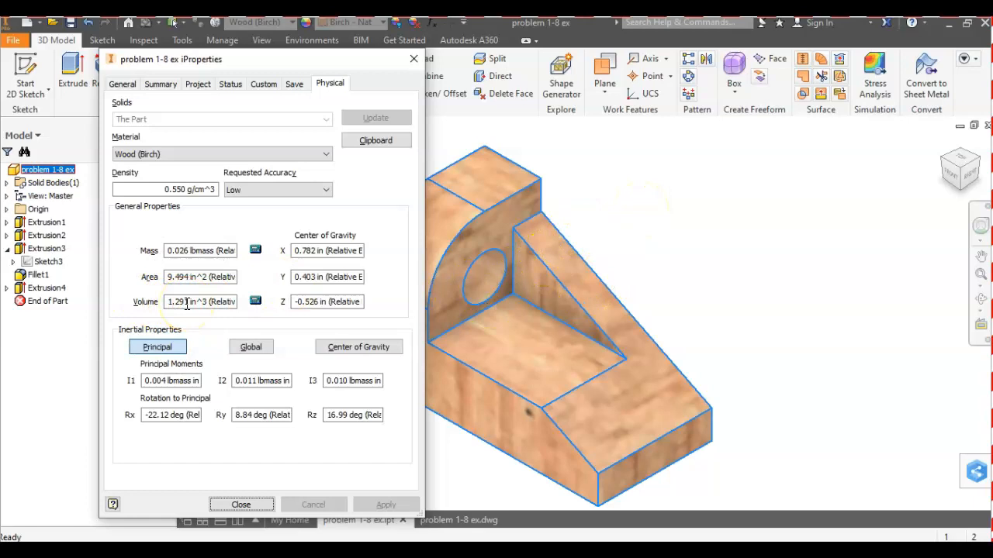
click(192, 279)
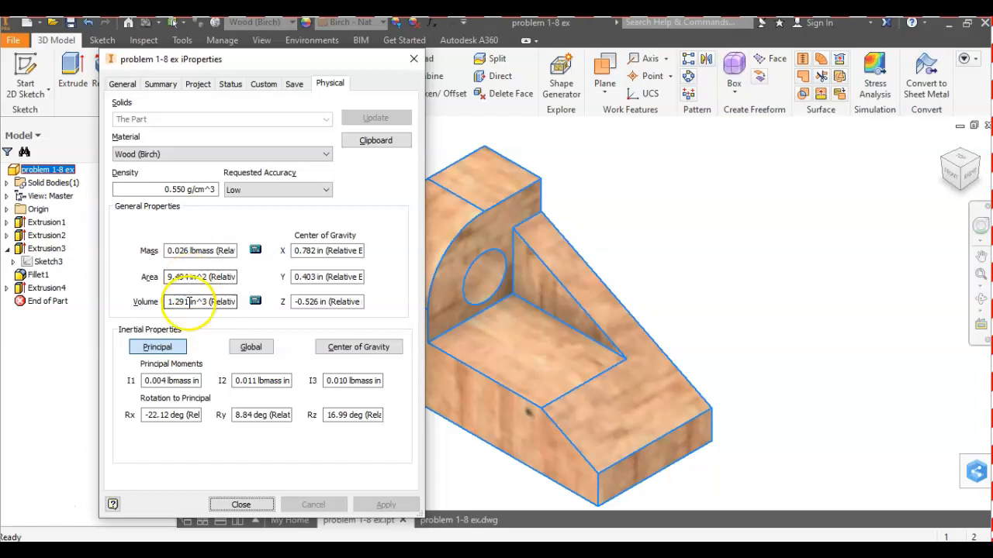
click(194, 250)
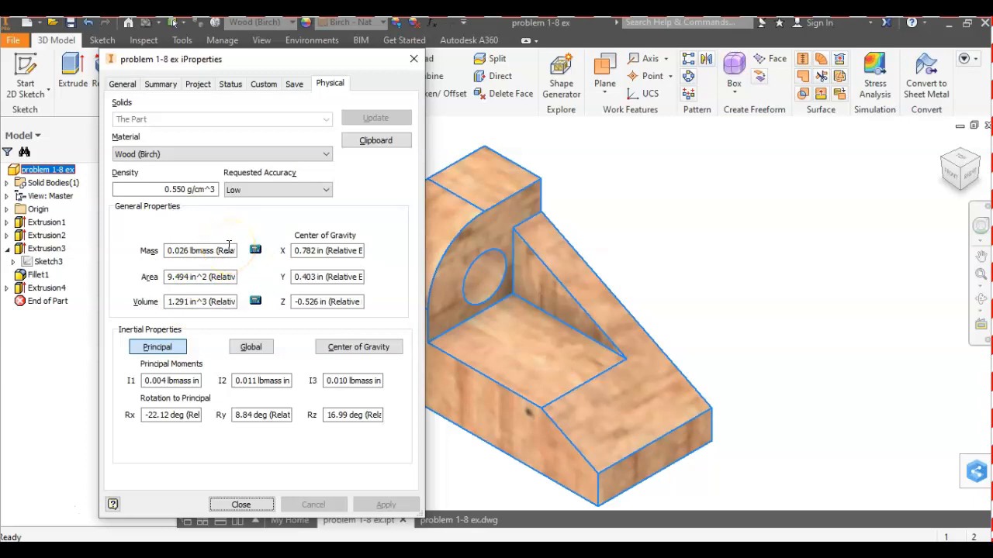
click(330, 256)
Try High as the requested accuracy of the physical properties and return it to Low
click(323, 192)
click(324, 192)
click(270, 193)
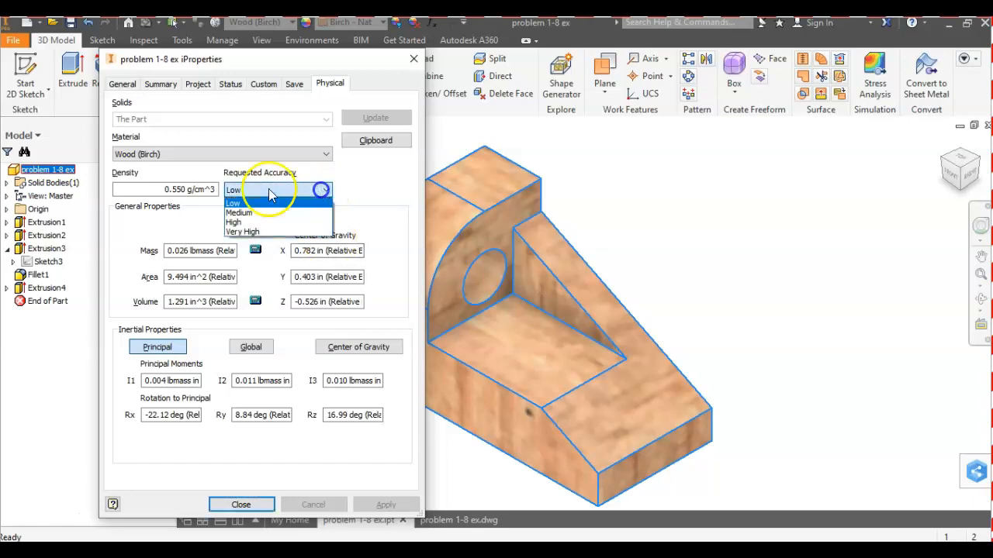
click(266, 222)
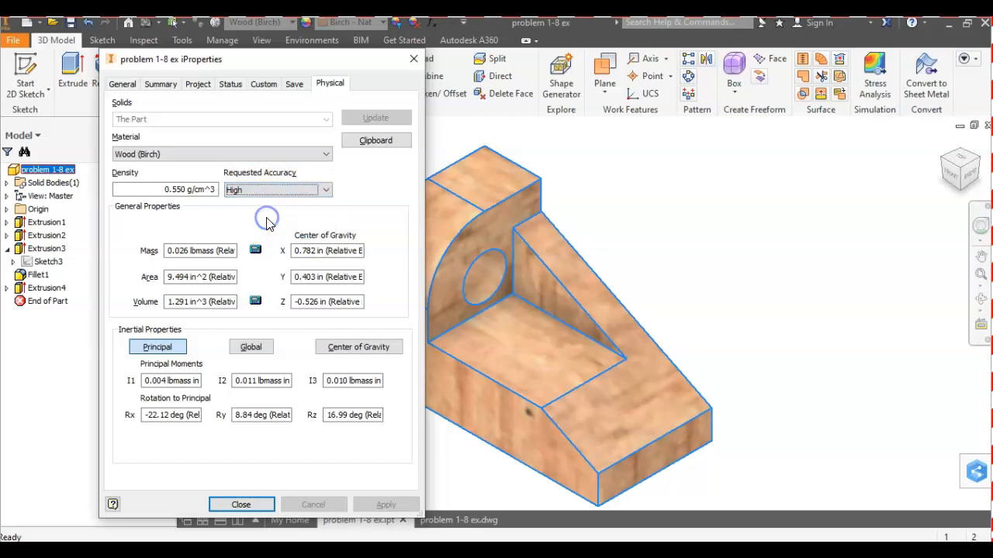
click(317, 193)
click(317, 193)
click(311, 192)
click(299, 205)
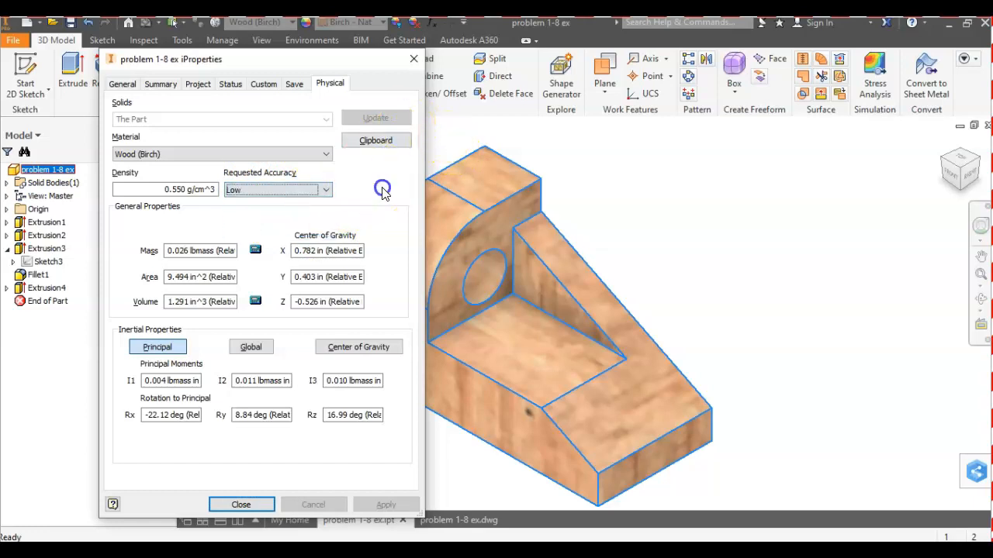
Try Rubber, Silicone Rubber, Steel and Water as the part's material in the physical properties, ending on Steel
click(324, 155)
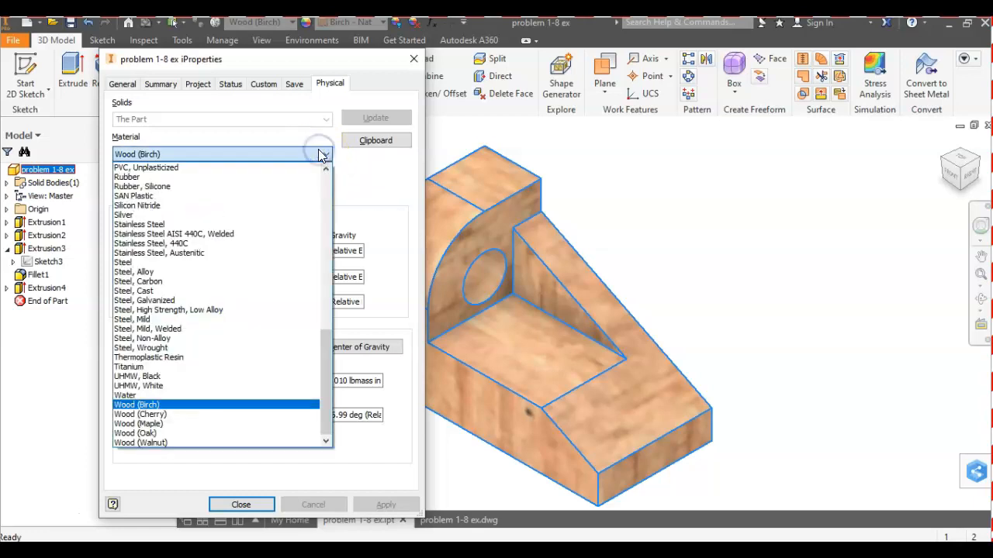
click(272, 178)
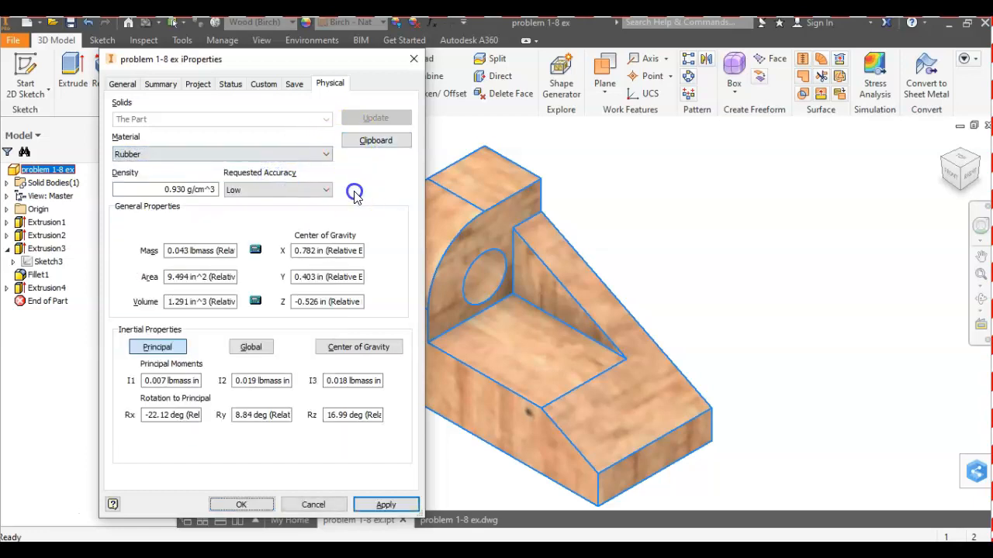
click(326, 154)
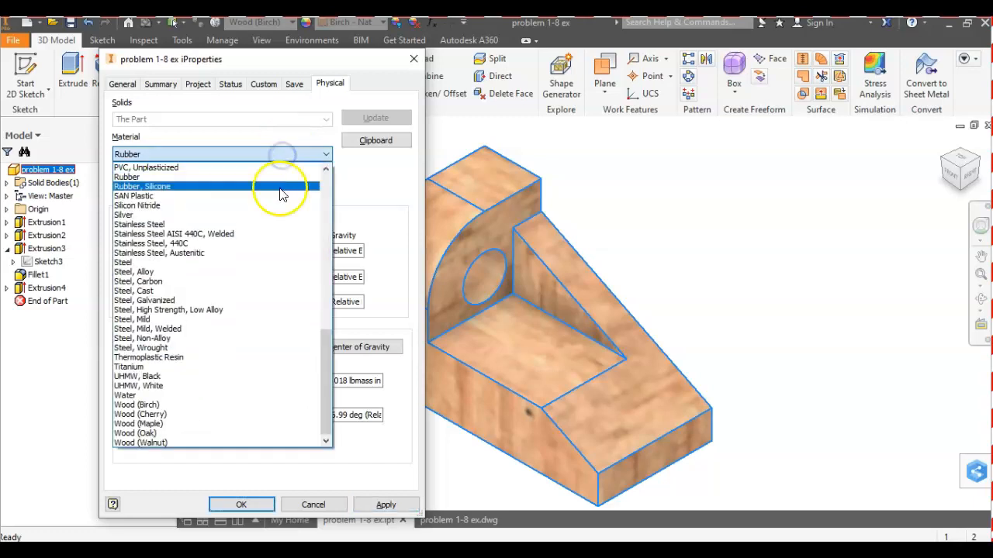
click(280, 192)
click(322, 153)
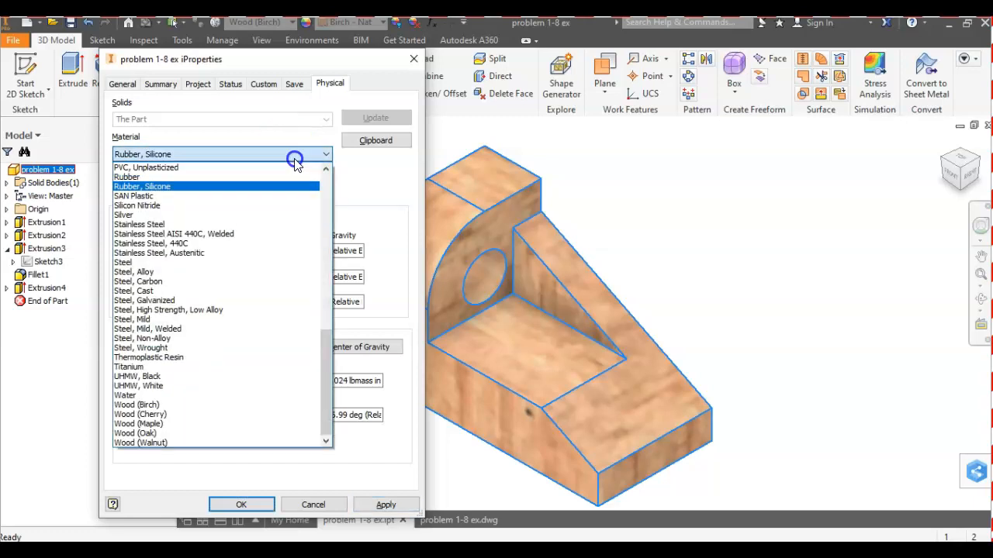
click(260, 271)
click(248, 153)
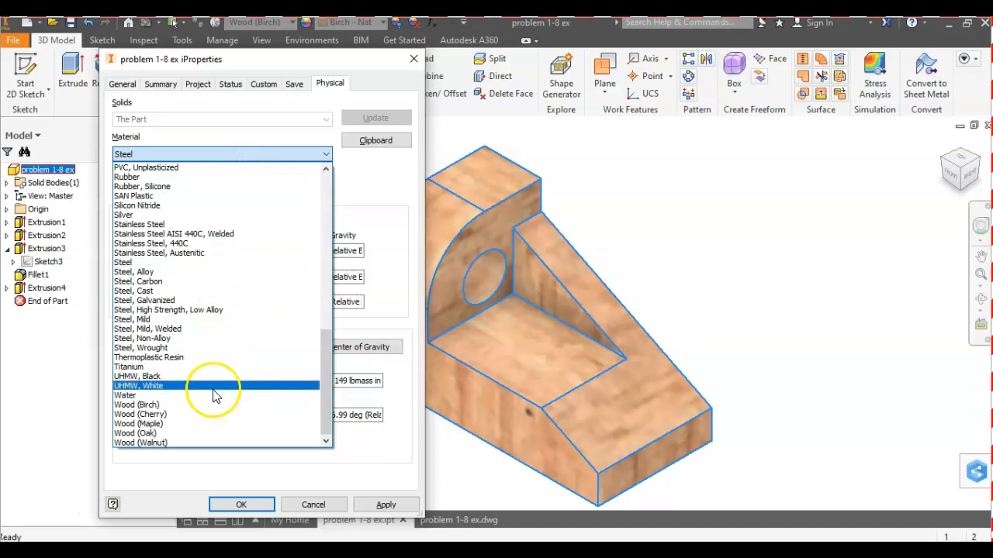
click(215, 396)
click(285, 154)
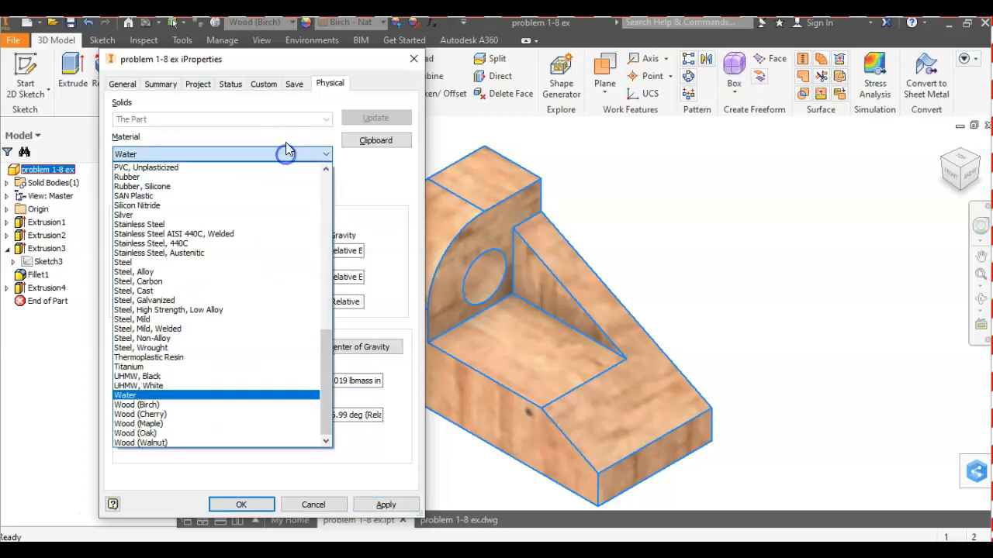
click(256, 264)
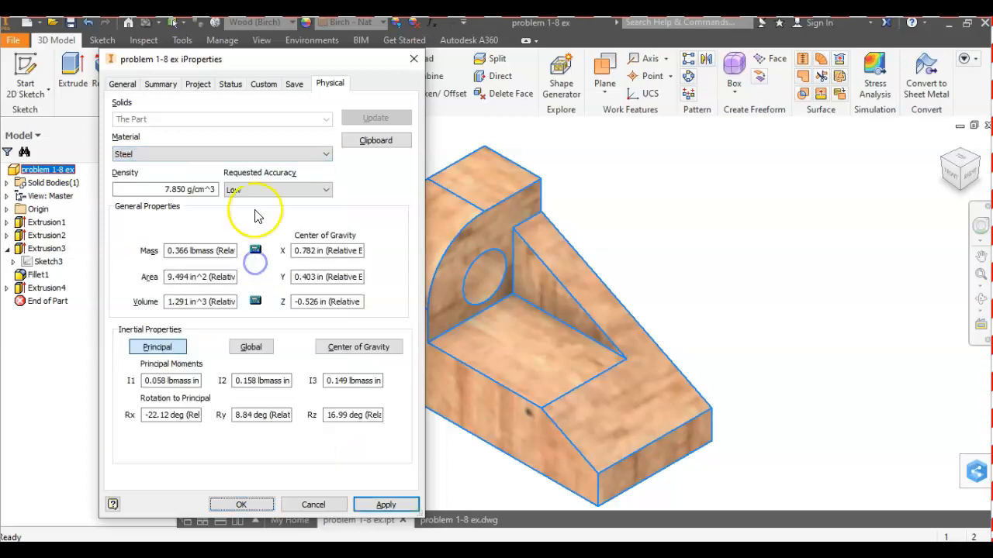
Examine the density and mass calculated for Steel and close the iProperties without keeping the material change
drag(287, 59, 306, 56)
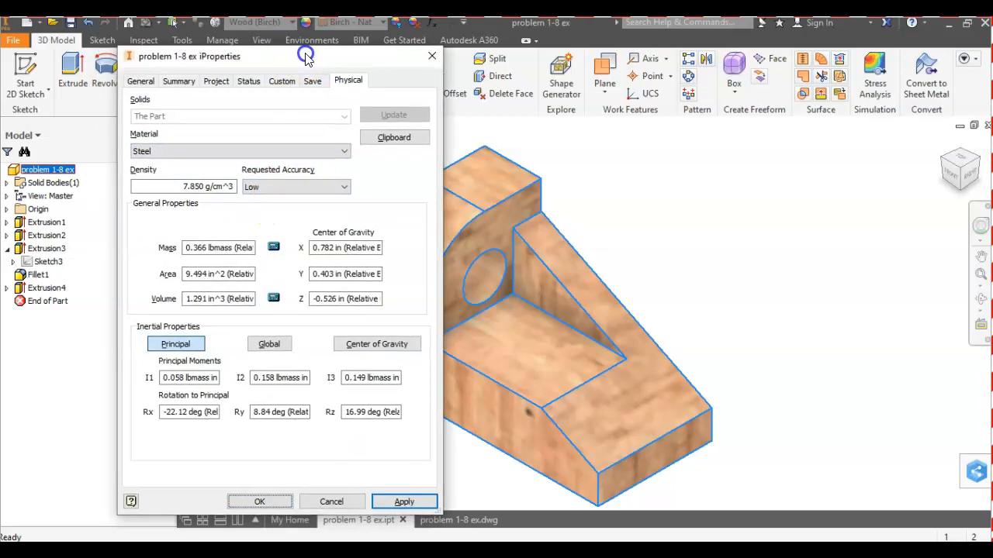
click(350, 83)
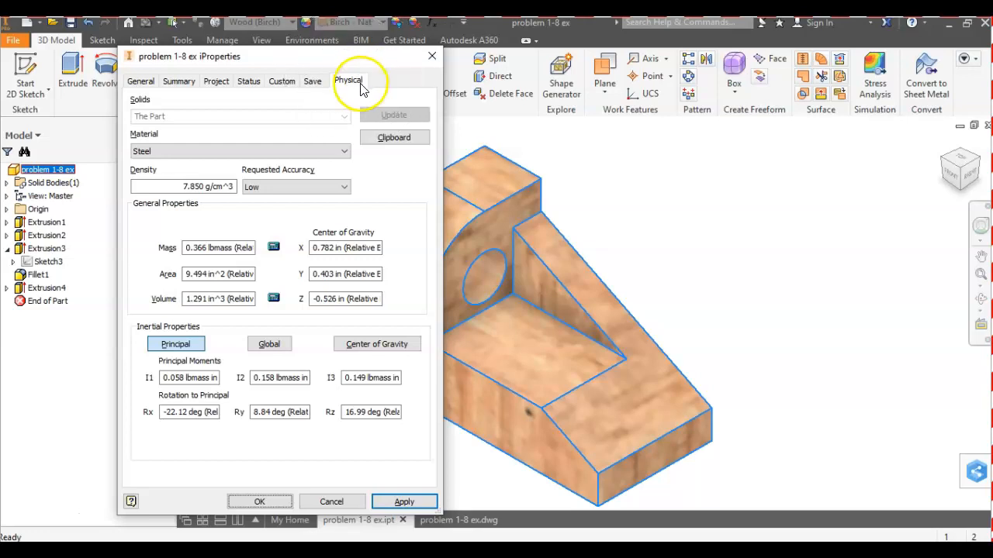
click(177, 155)
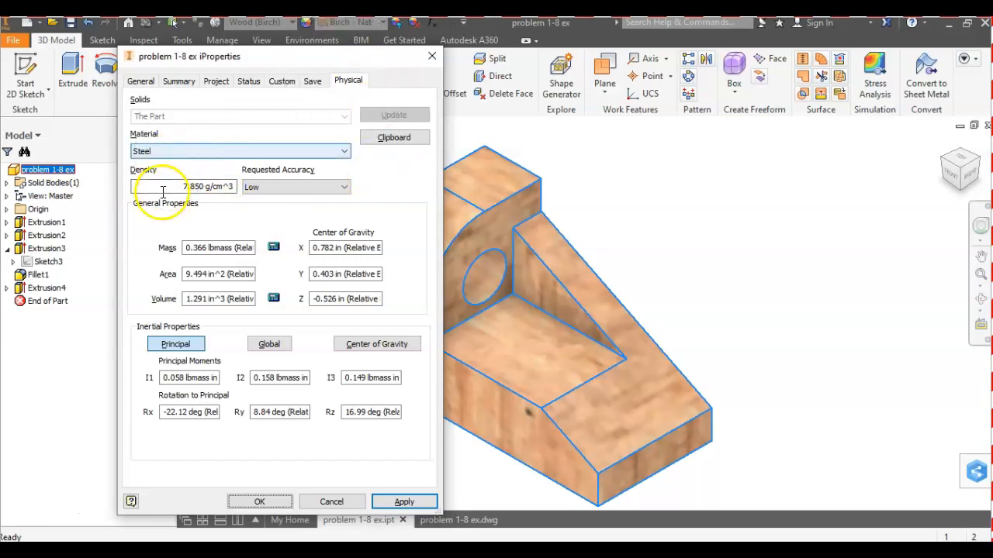
drag(170, 188, 239, 187)
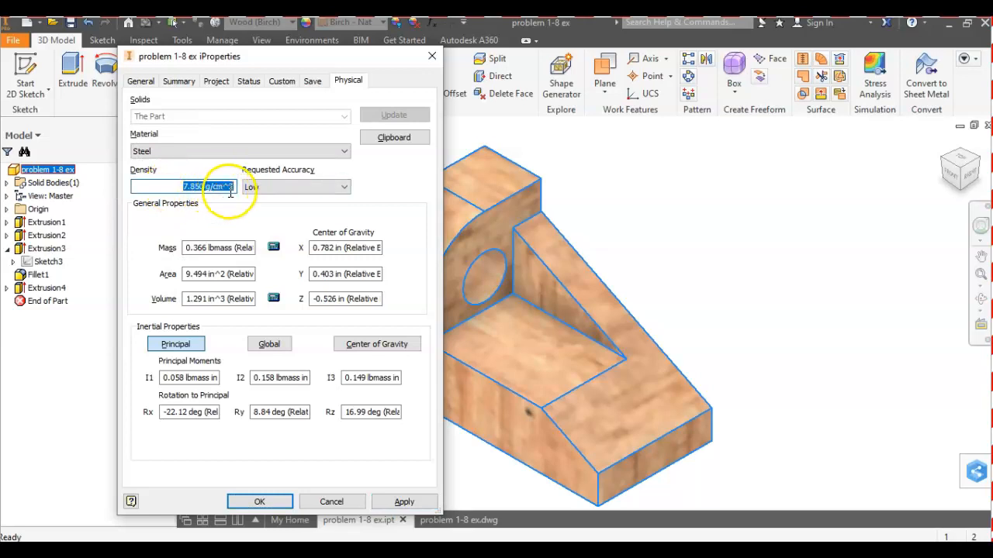
click(233, 247)
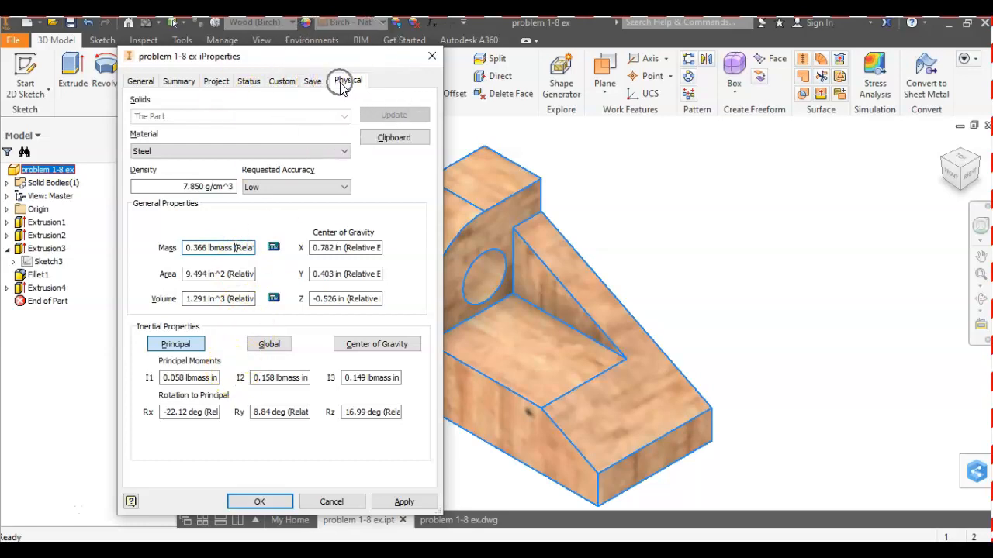
click(329, 501)
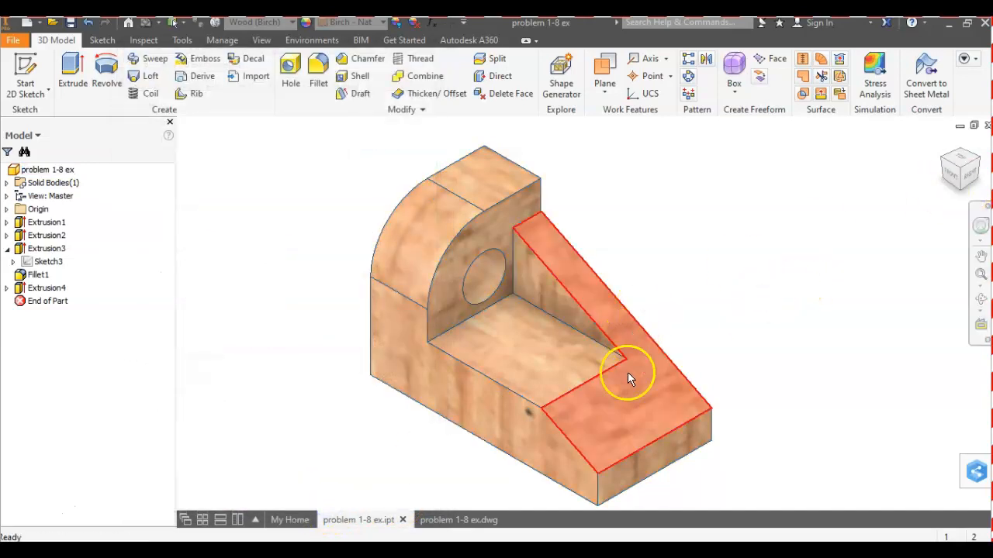
Switch to the drawing problem 1-8 ex.dwg and review its dimensioned views and title block
click(479, 524)
scroll(726, 303, up, 3)
mouse_move(717, 302)
middle_down()
mouse_move(637, 298)
mouse_move(641, 309)
mouse_move(678, 222)
middle_up()
scroll(638, 298, down, 3)
scroll(637, 298, up, 3)
scroll(642, 311, down, 3)
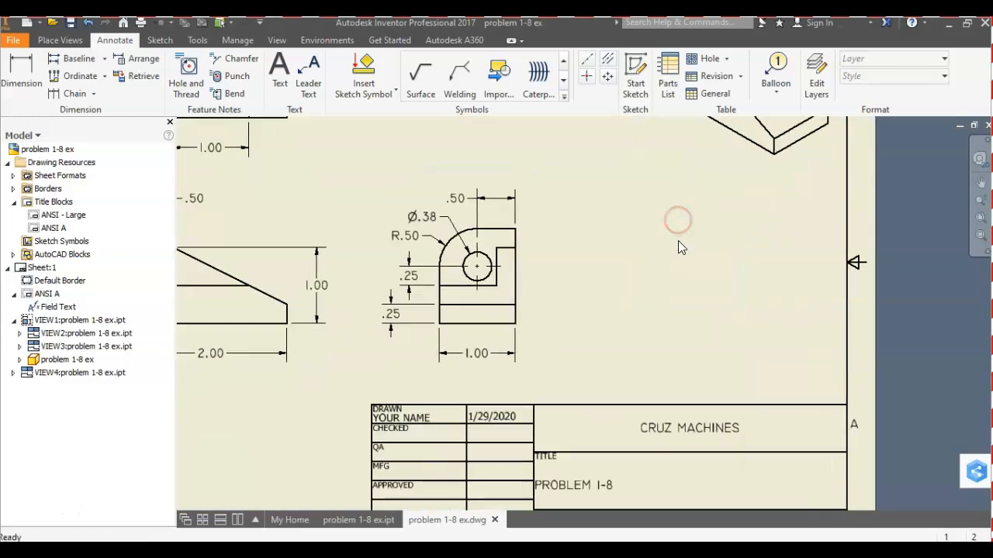
scroll(678, 222, up, 3)
middle_drag(677, 308, 676, 309)
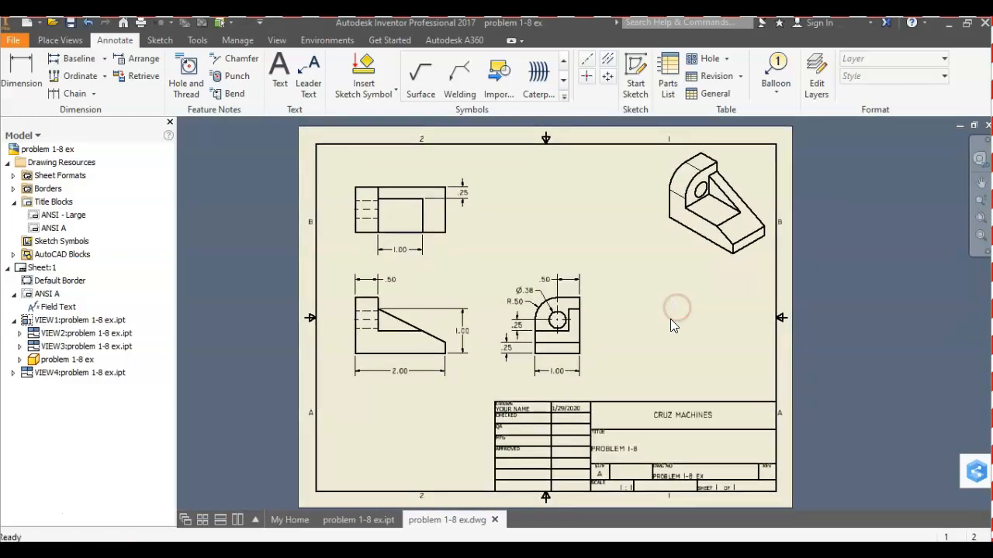